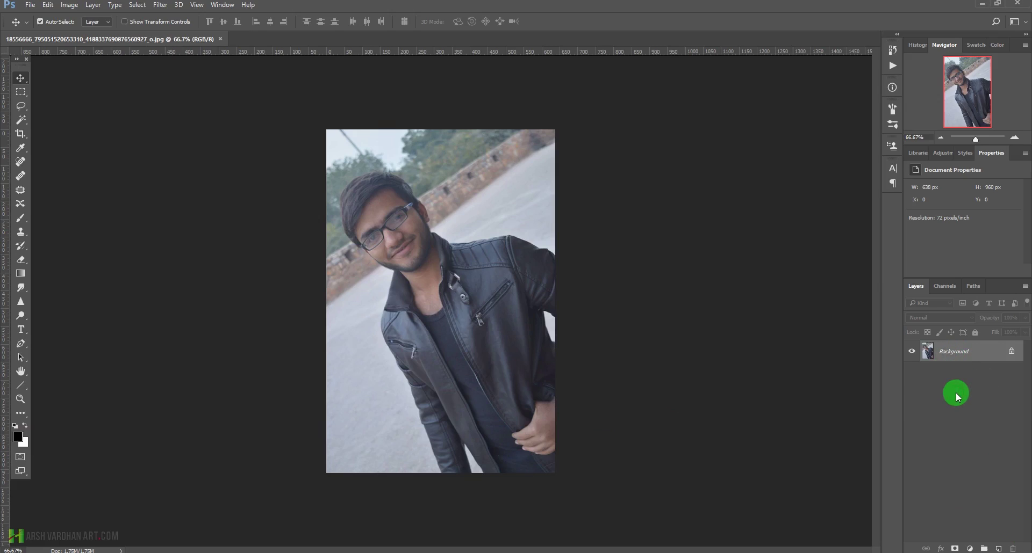
- Duplicate the Background layer and convert the copy to a smart object
{"action": "key", "text": "ctrl+j"}
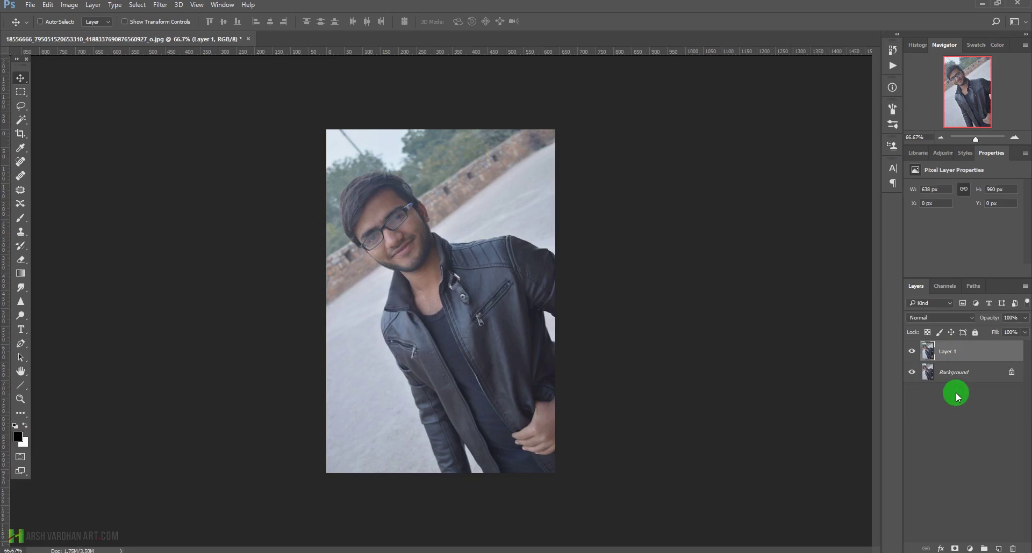
{"action": "right_click", "coordinate": [976, 348]}
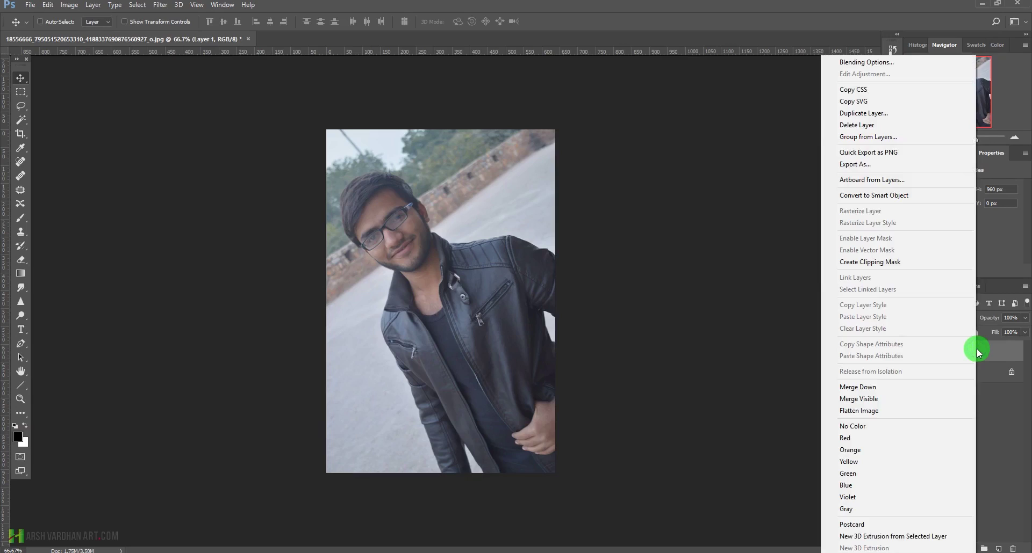
{"action": "left_click", "coordinate": [902, 196]}
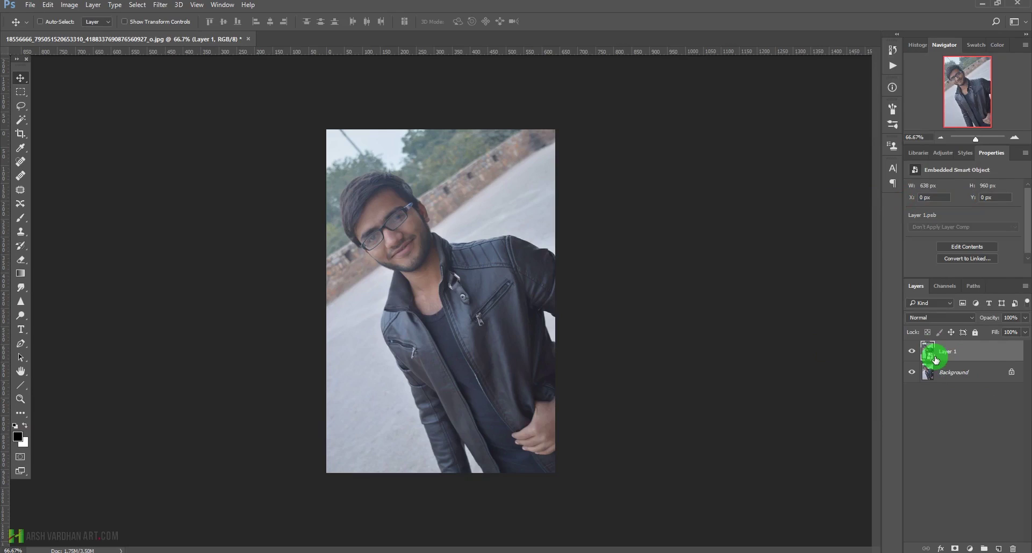
- In the Camera Raw Filter, apply Auto tone, Exposure +1.10, Contrast +25, Highlights -49, Shadows +43, Clarity +7, Vibrance +20 and Saturation +8
{"action": "left_click", "coordinate": [160, 5]}
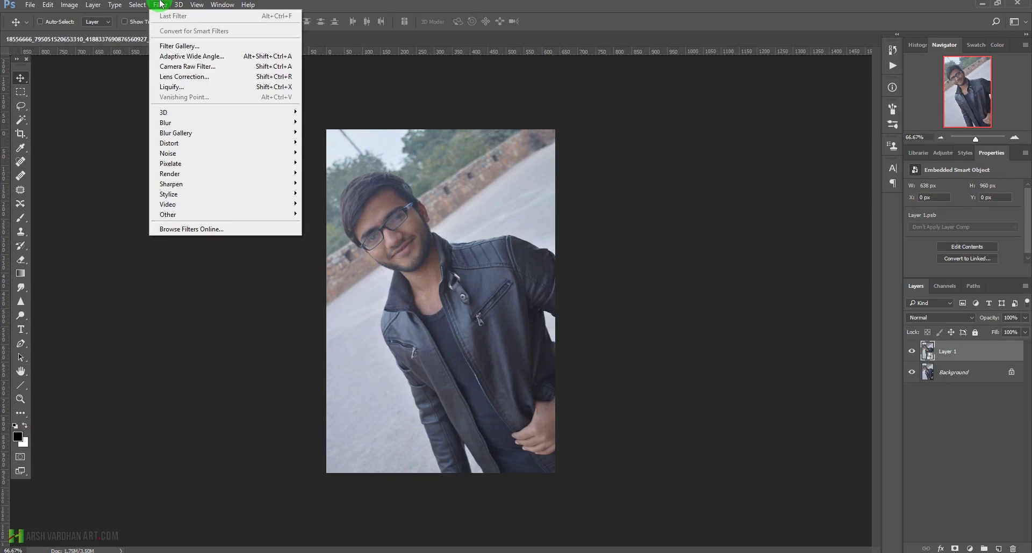
{"action": "left_click", "coordinate": [198, 67]}
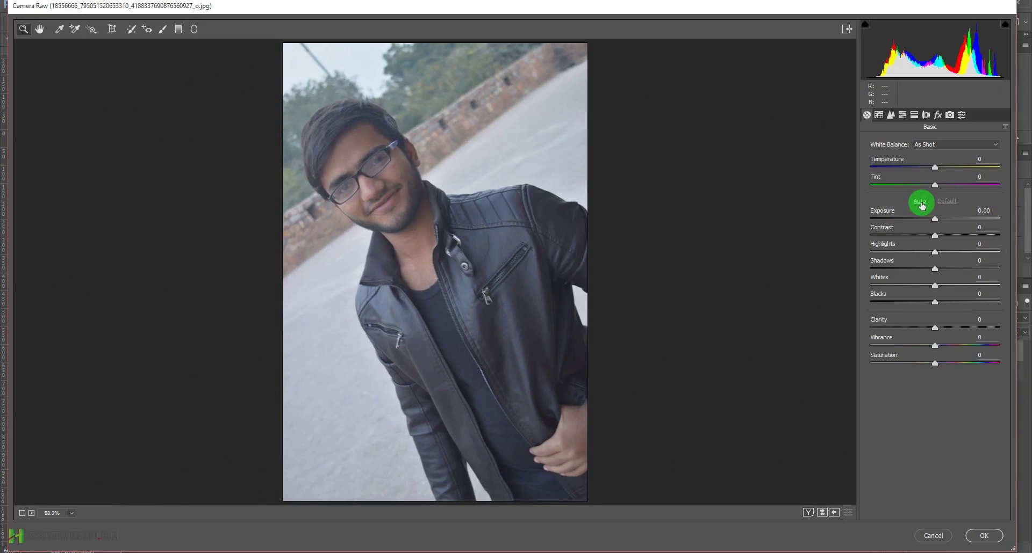
{"action": "left_click", "coordinate": [920, 206]}
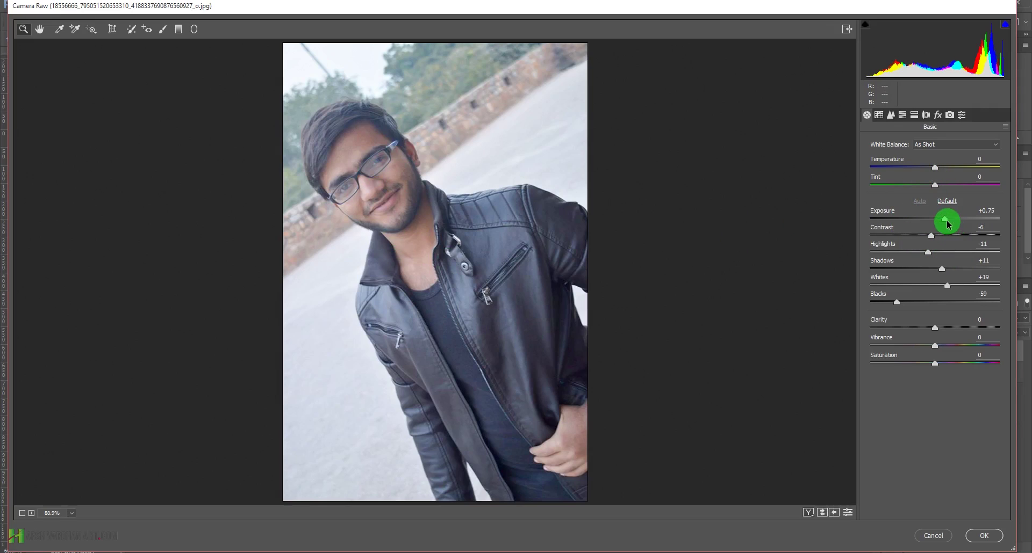
{"action": "left_click_drag", "start_coordinate": [948, 224], "coordinate": [952, 224]}
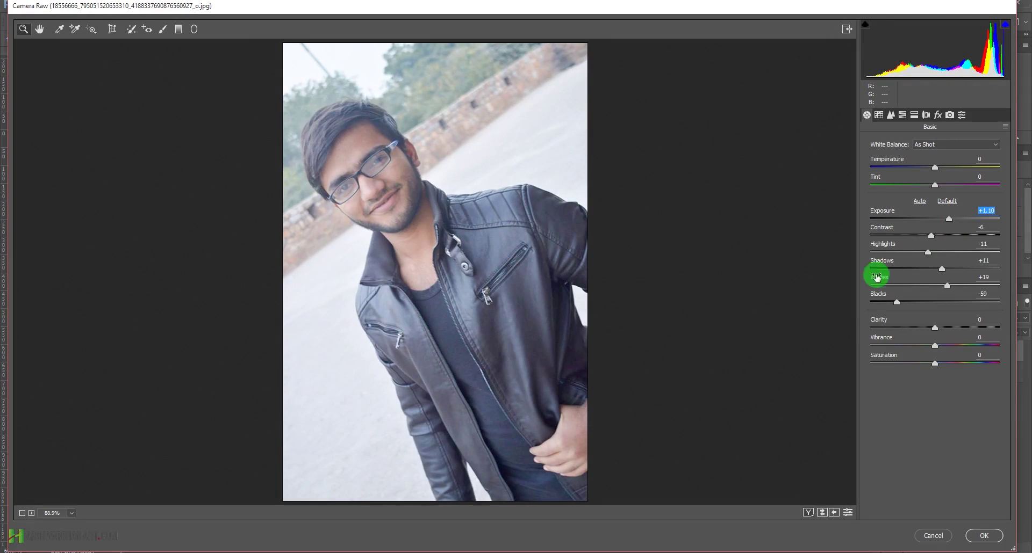
{"action": "left_click_drag", "start_coordinate": [932, 240], "coordinate": [953, 234]}
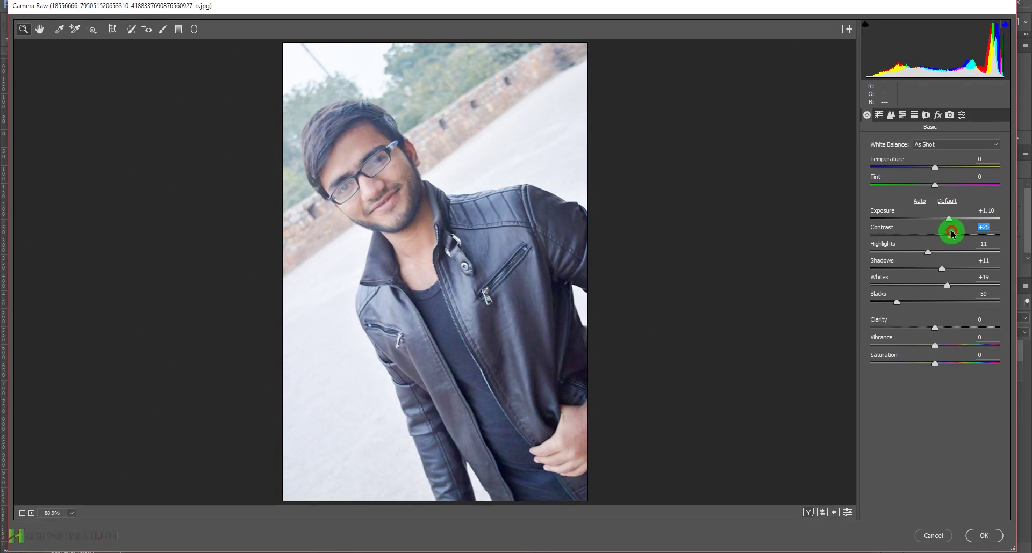
{"action": "left_click_drag", "start_coordinate": [928, 252], "coordinate": [907, 255]}
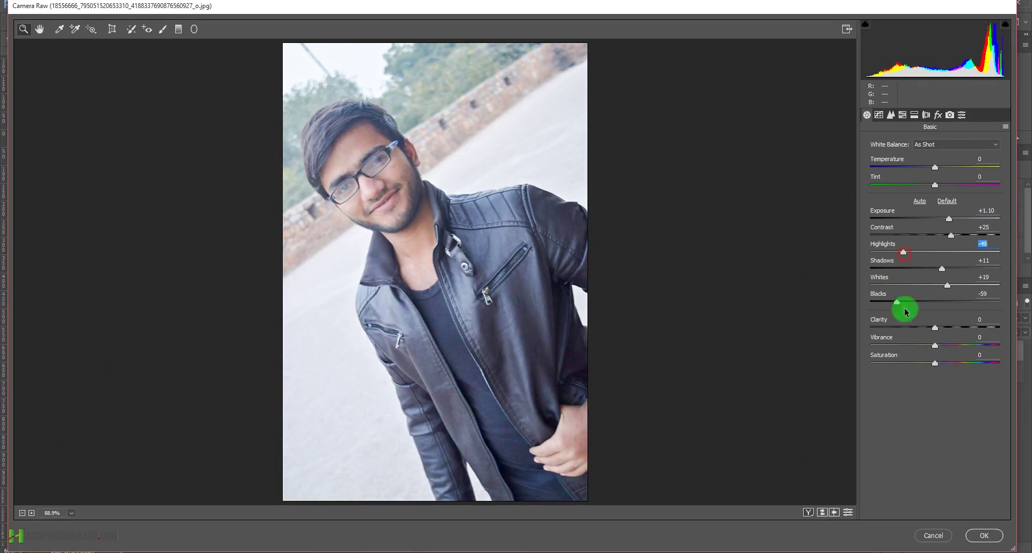
{"action": "left_click_drag", "start_coordinate": [940, 269], "coordinate": [965, 270]}
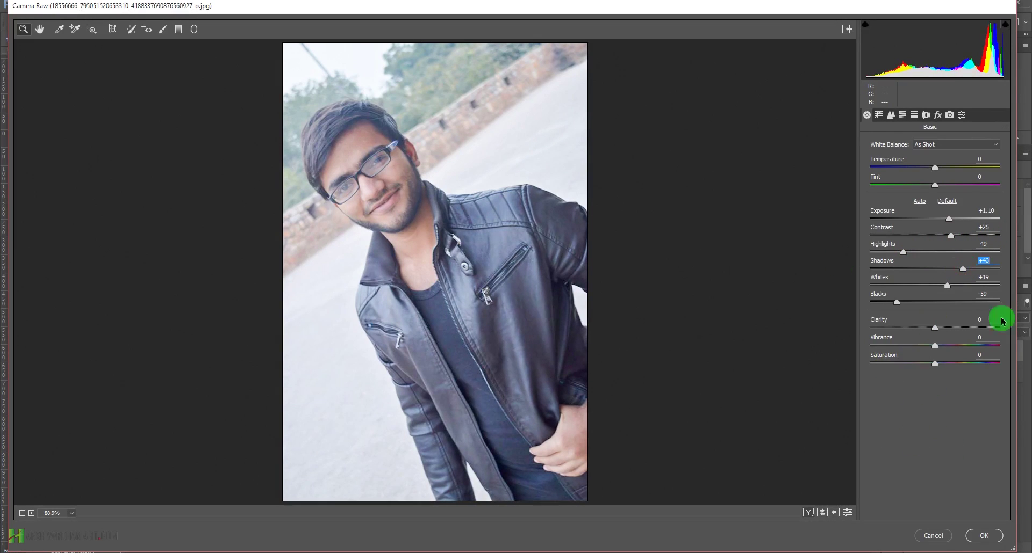
{"action": "left_click_drag", "start_coordinate": [935, 329], "coordinate": [949, 350]}
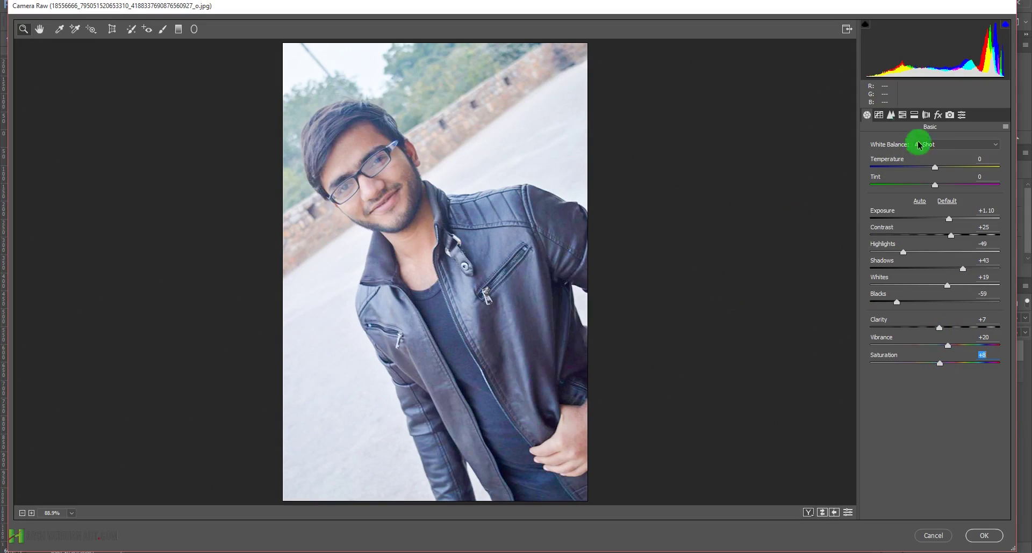
- Set sharpening Amount to 23 and Masking to 91, set luminance noise reduction to 15, and apply the Camera Raw filter
{"action": "left_click", "coordinate": [879, 115]}
{"action": "left_click", "coordinate": [890, 115]}
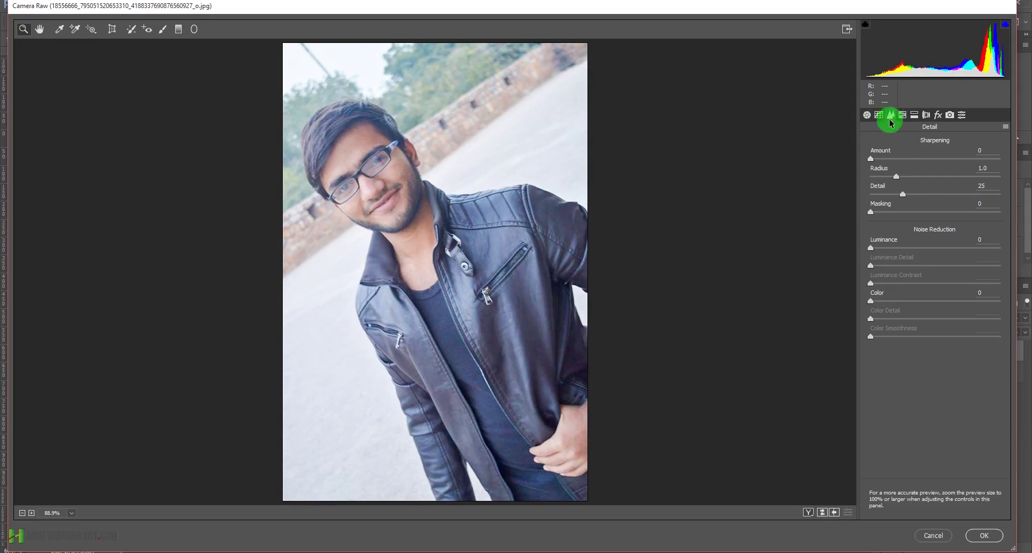
{"action": "key", "text": "alt"}
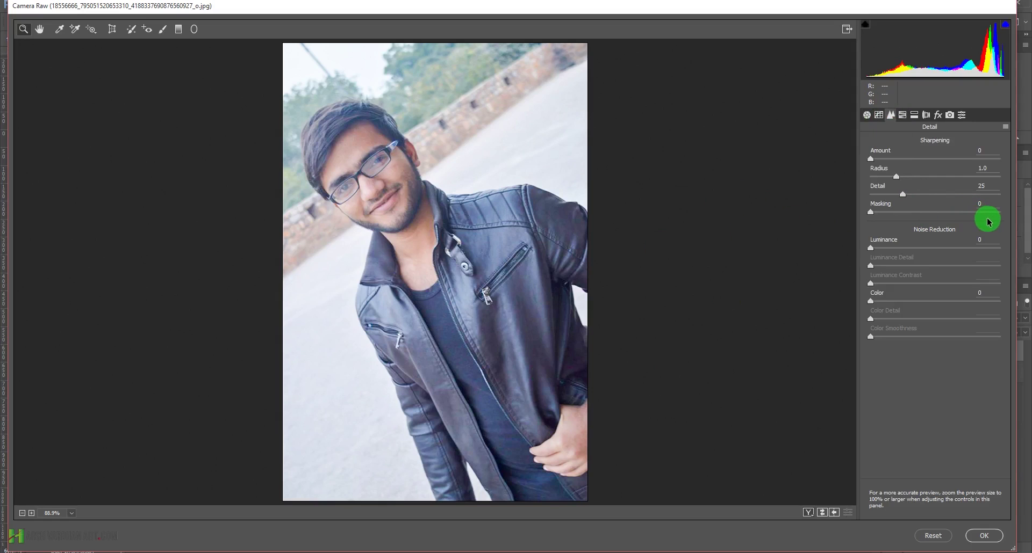
{"action": "left_click_drag", "start_coordinate": [987, 219], "coordinate": [987, 216]}
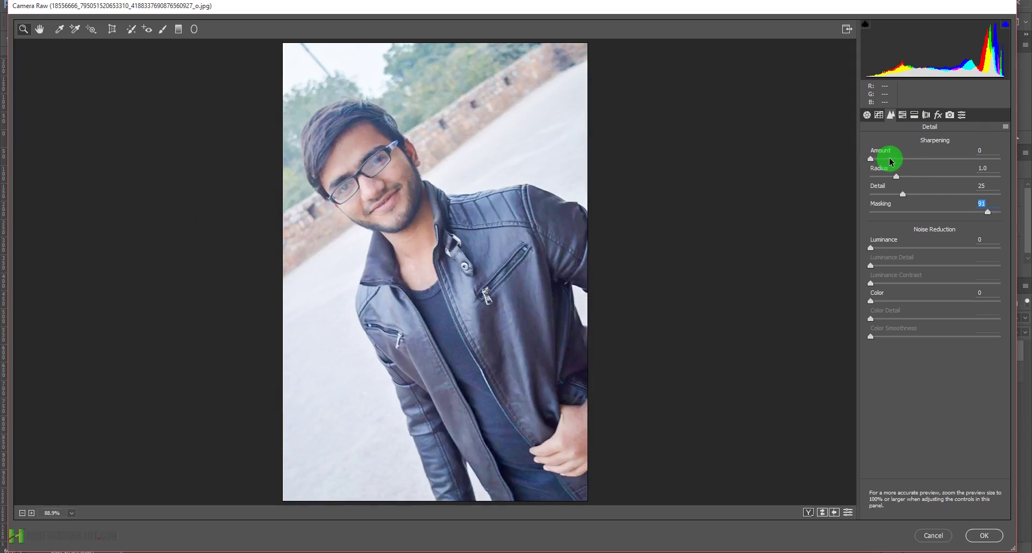
{"action": "left_click", "coordinate": [890, 160]}
{"action": "left_click", "coordinate": [885, 249]}
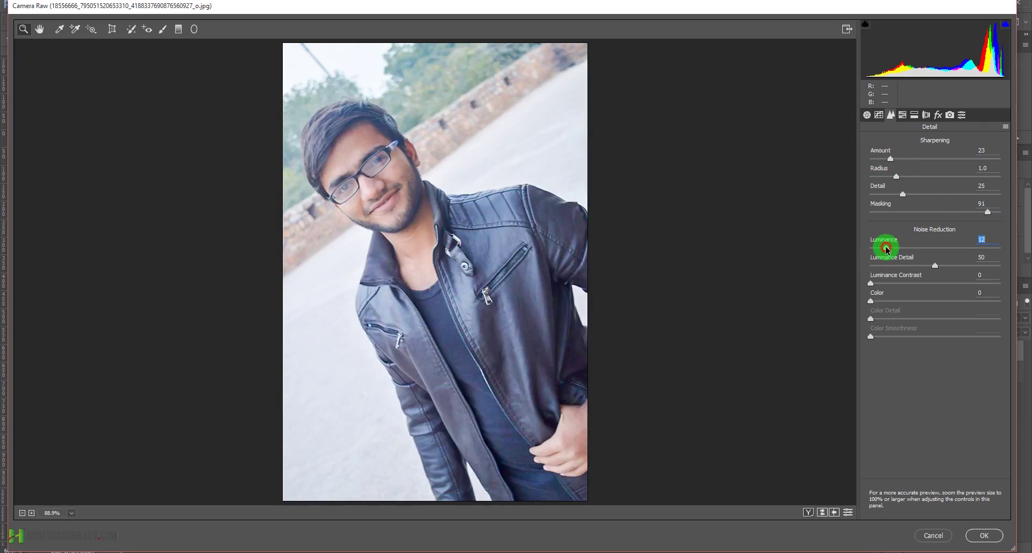
{"action": "left_click_drag", "start_coordinate": [885, 248], "coordinate": [889, 248]}
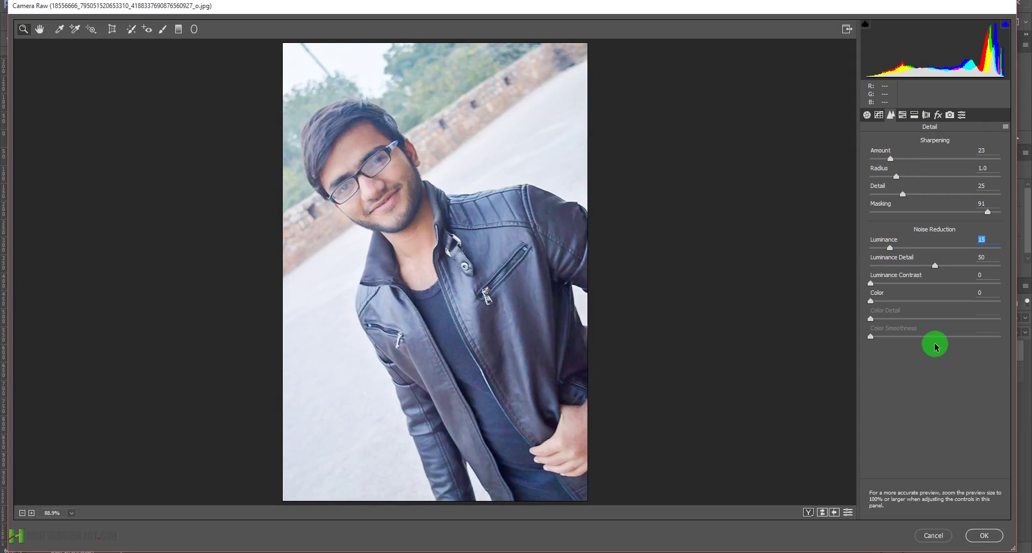
{"action": "left_click", "coordinate": [926, 114]}
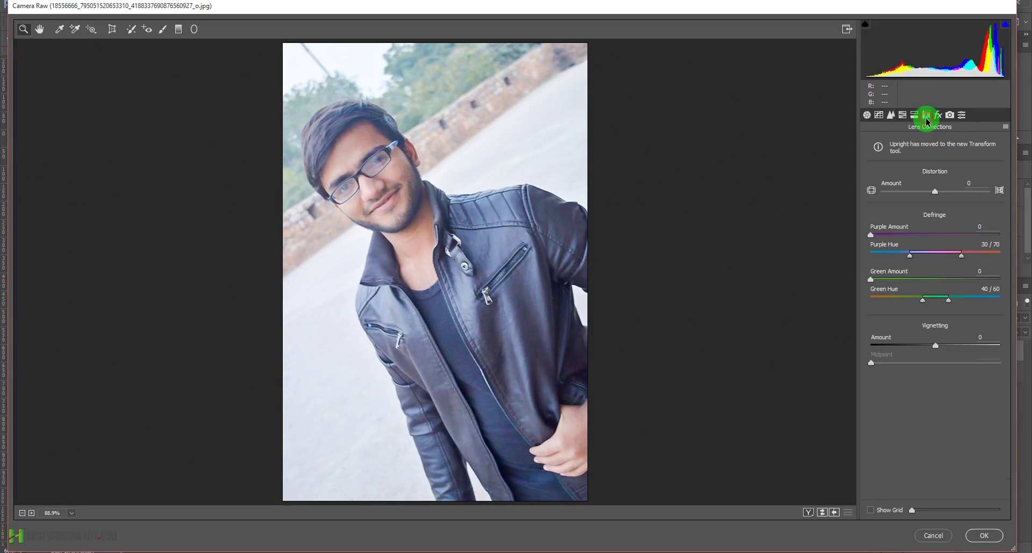
{"action": "left_click", "coordinate": [866, 115]}
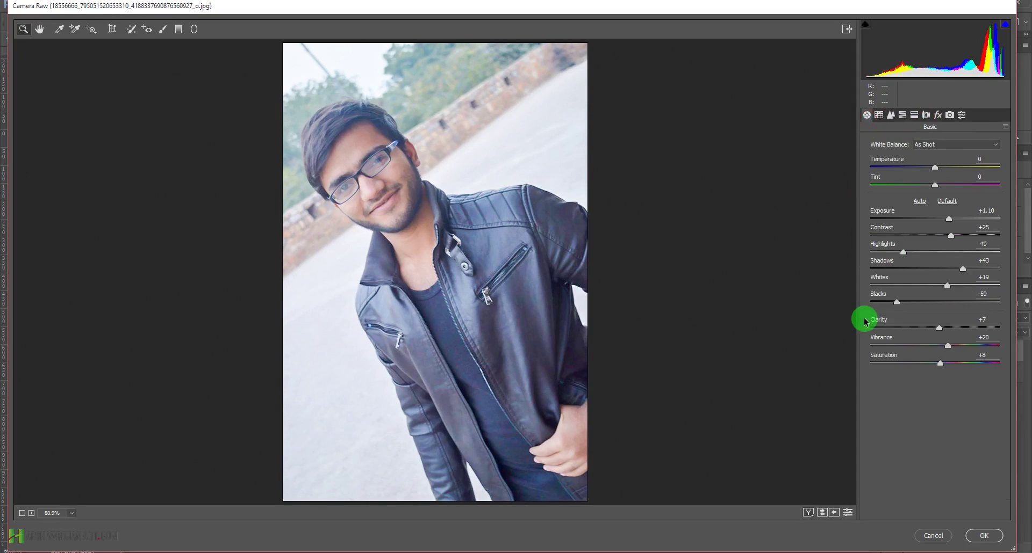
{"action": "left_click", "coordinate": [983, 535]}
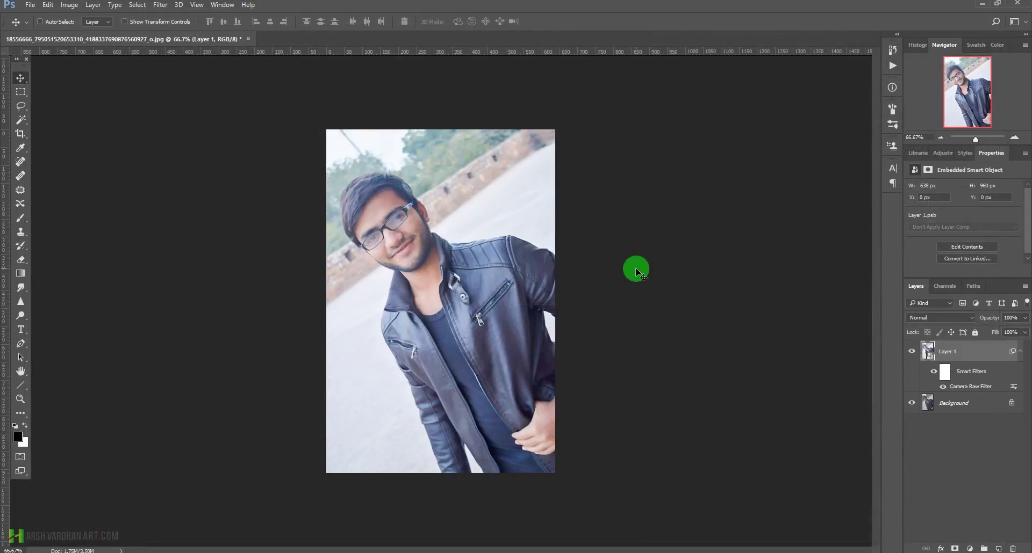
- Collapse Layer 1's smart filter list and toggle the layer's visibility to compare the photo before and after the filter
{"action": "left_click", "coordinate": [1019, 351]}
{"action": "left_click", "coordinate": [913, 353]}
{"action": "left_click", "coordinate": [913, 353]}
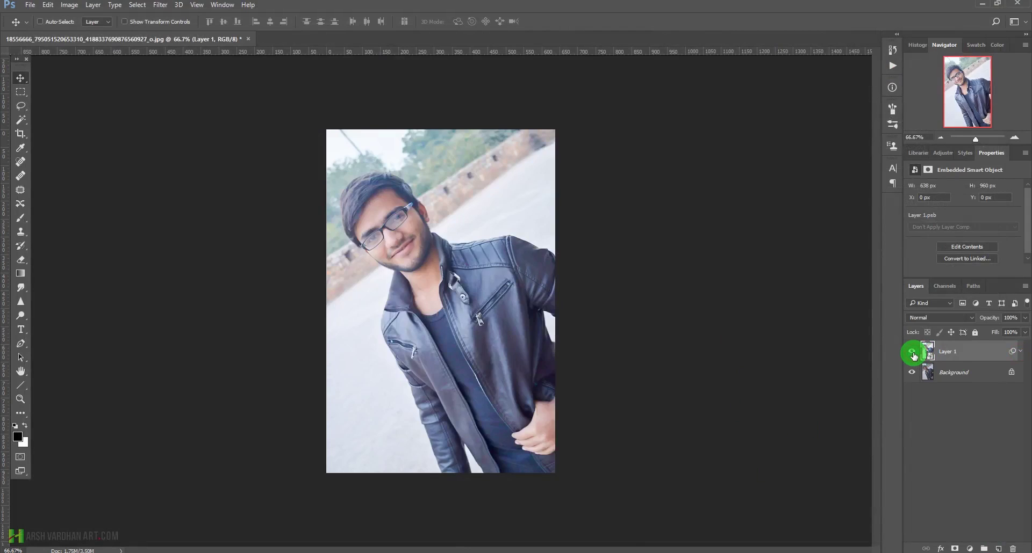
{"action": "left_click", "coordinate": [913, 353]}
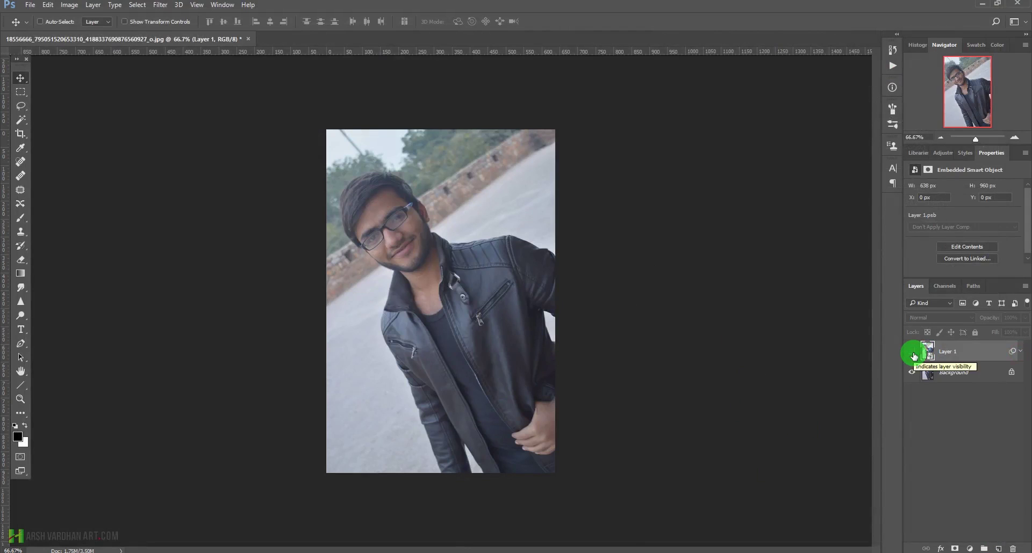
{"action": "left_click", "coordinate": [913, 354]}
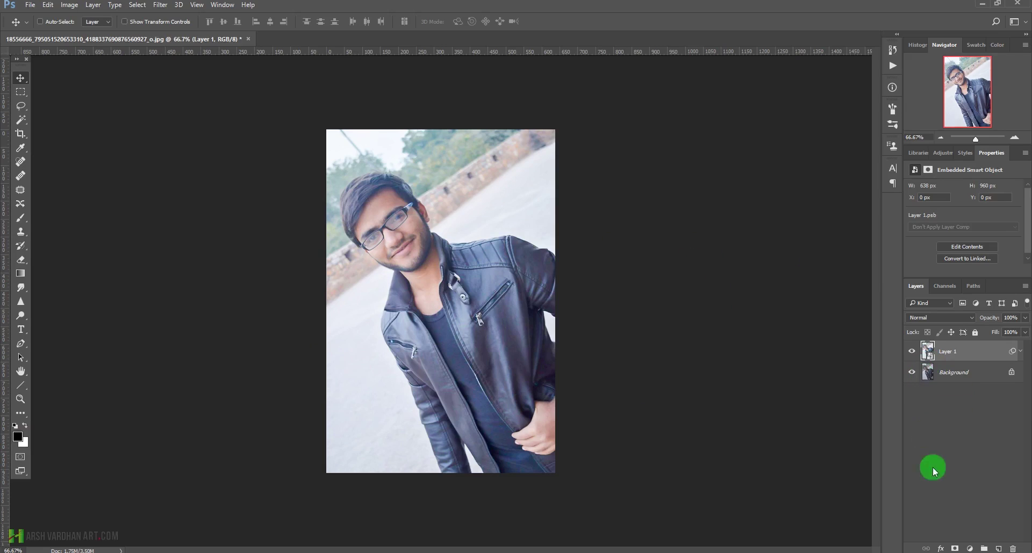
- Add a Gradient fill layer above Layer 1 and choose the Violet, Orange preset for its gradient
{"action": "left_click", "coordinate": [968, 549]}
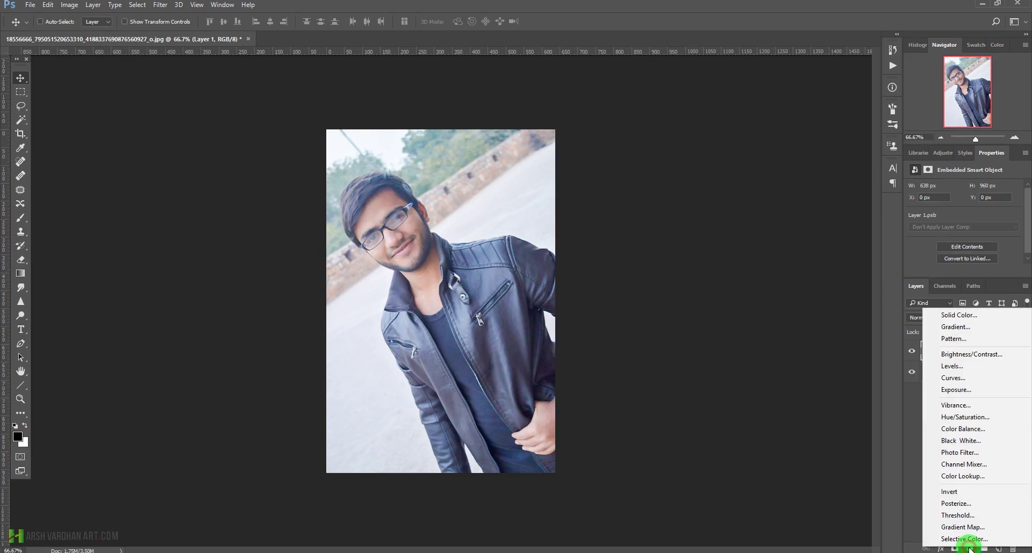
{"action": "left_click", "coordinate": [913, 326]}
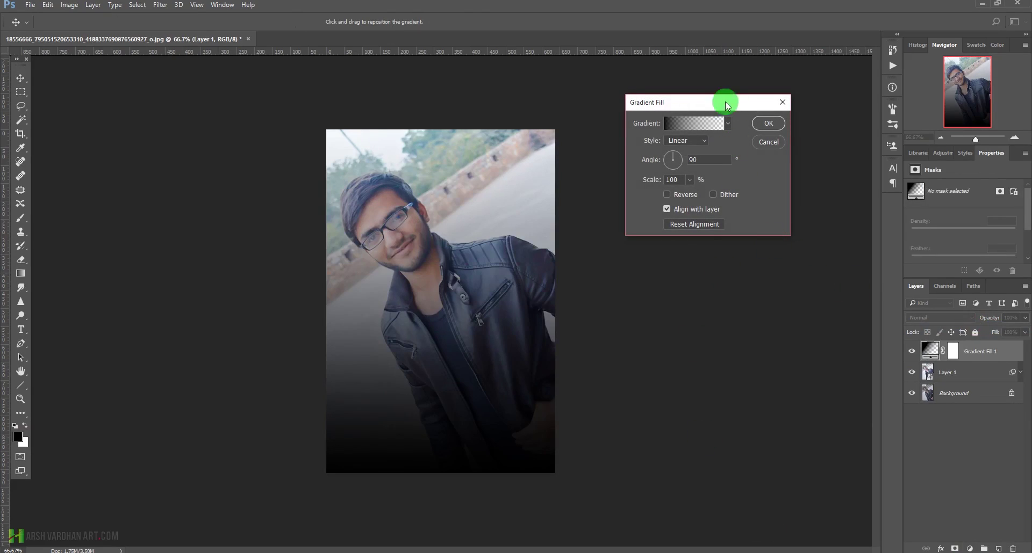
{"action": "left_click", "coordinate": [685, 125]}
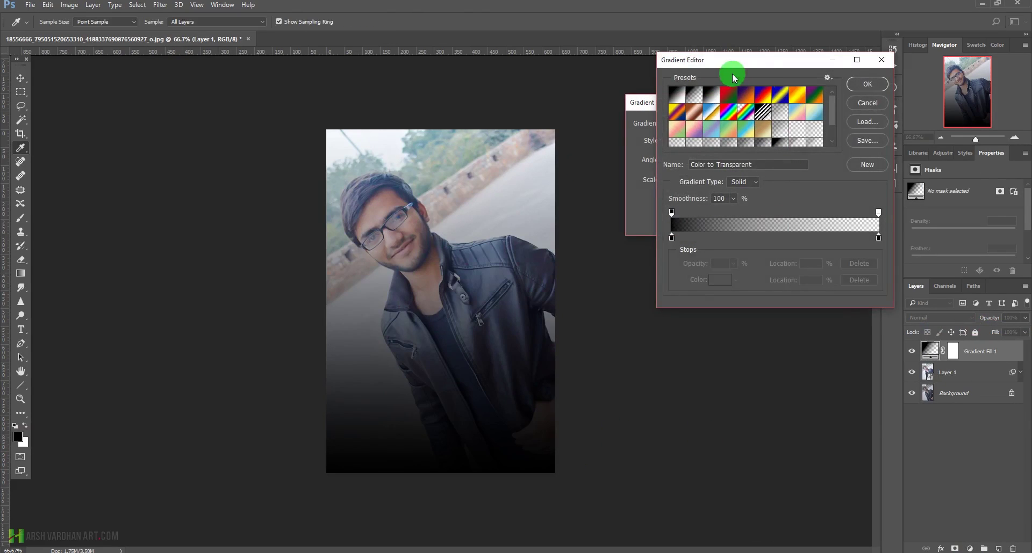
{"action": "left_click_drag", "start_coordinate": [750, 62], "coordinate": [747, 85]}
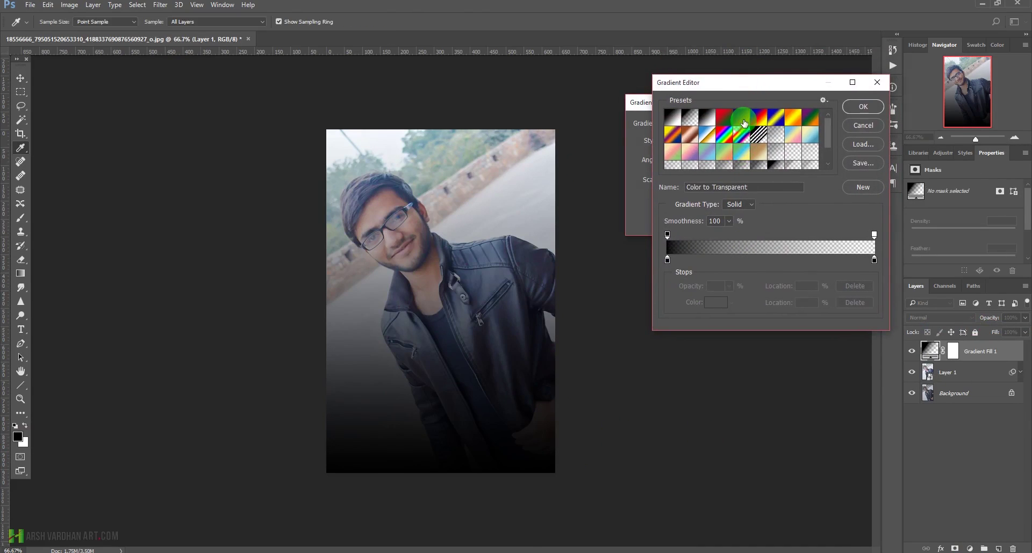
{"action": "left_click", "coordinate": [756, 149]}
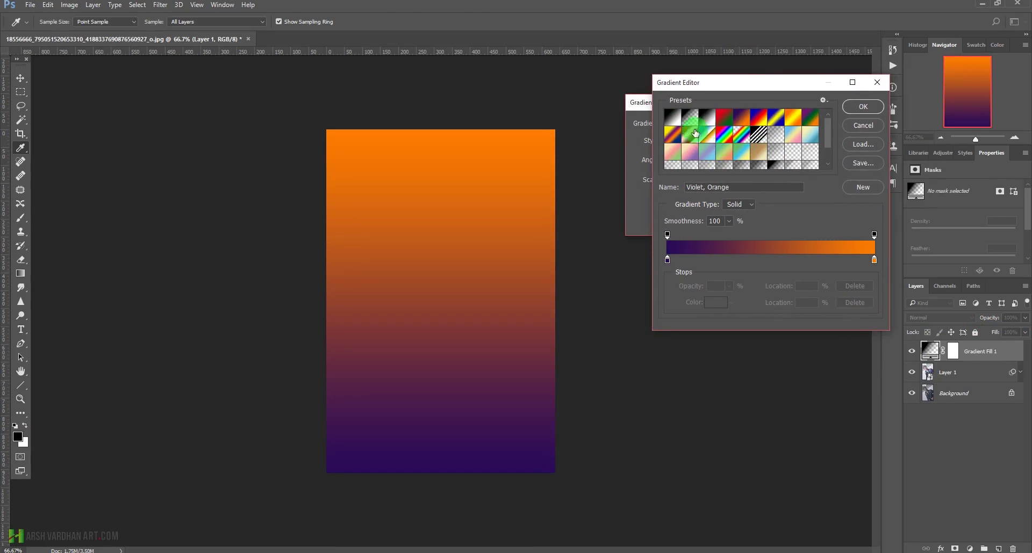
{"action": "scroll", "coordinate": [739, 151], "scroll_direction": "down", "scroll_amount": 3}
{"action": "scroll", "coordinate": [743, 146], "scroll_direction": "up", "scroll_amount": 3}
- Change the gradient's violet color stop to yellow #f4bb0f and save the gradient as a new preset
{"action": "left_click", "coordinate": [667, 261]}
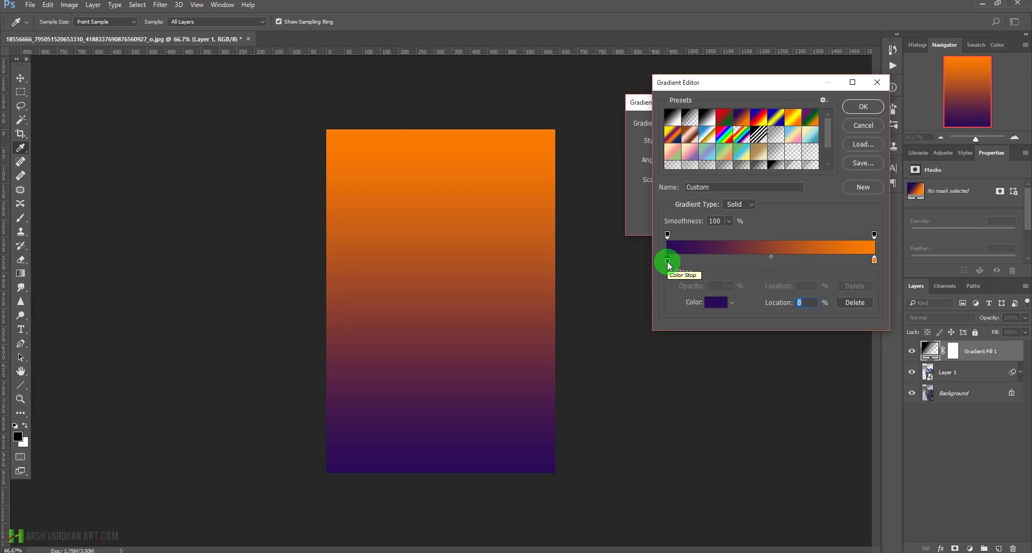
{"action": "double_click", "coordinate": [668, 261]}
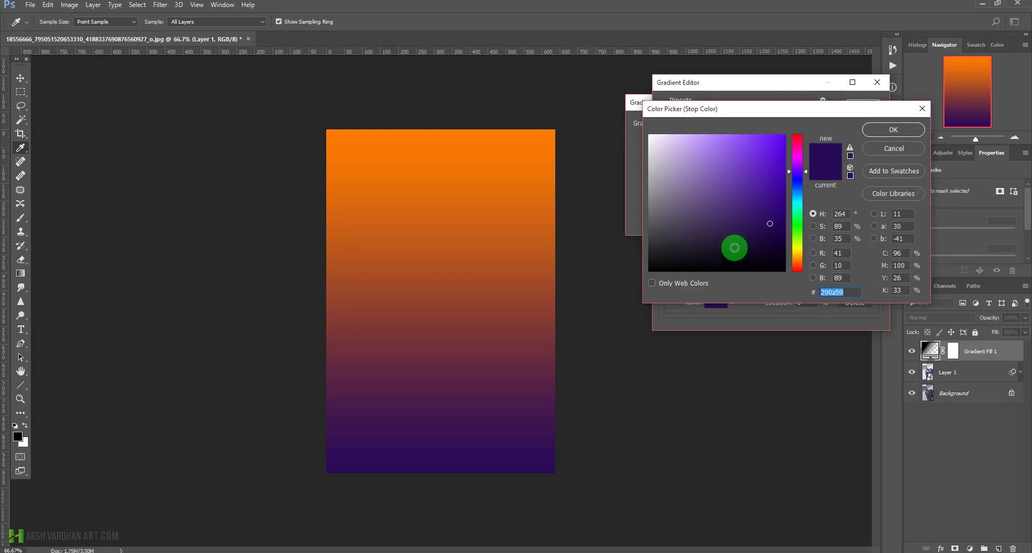
{"action": "left_click_drag", "start_coordinate": [795, 222], "coordinate": [776, 140]}
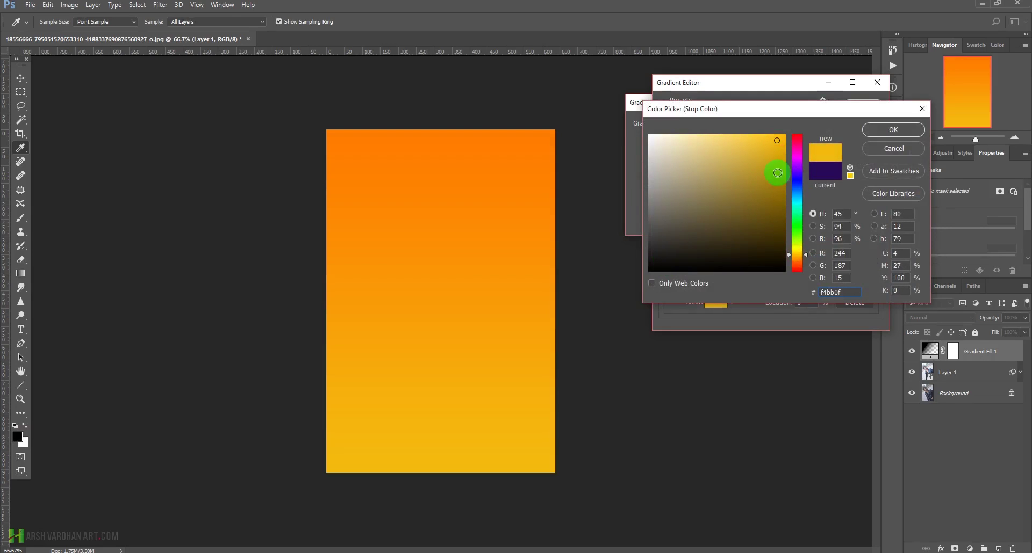
{"action": "left_click", "coordinate": [888, 135]}
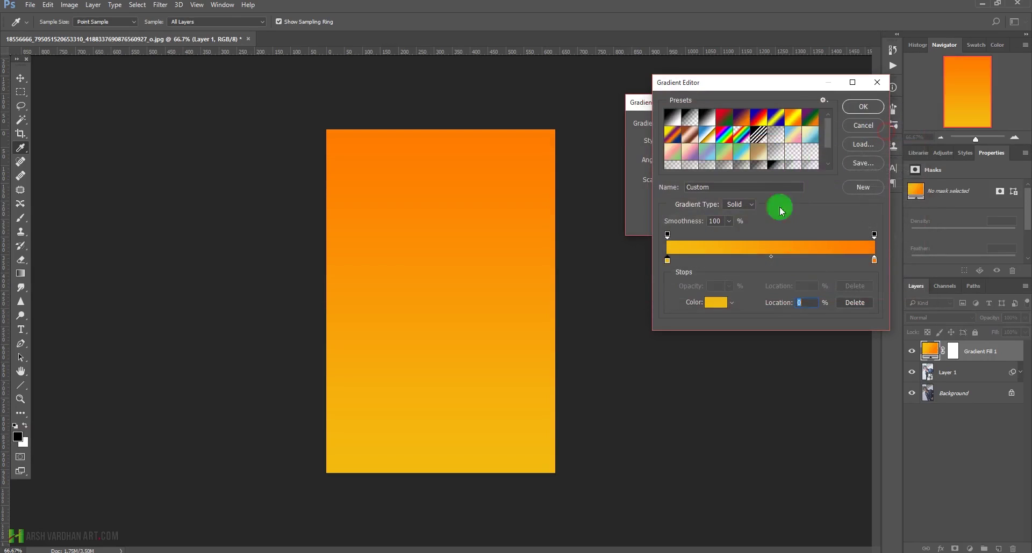
{"action": "left_click", "coordinate": [863, 187]}
{"action": "left_click", "coordinate": [830, 153]}
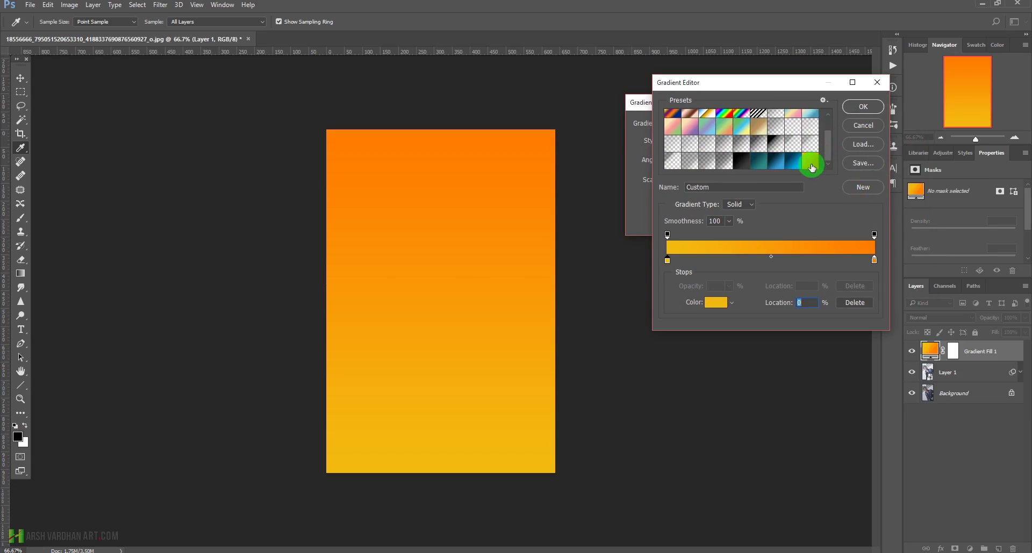
{"action": "left_click", "coordinate": [863, 107]}
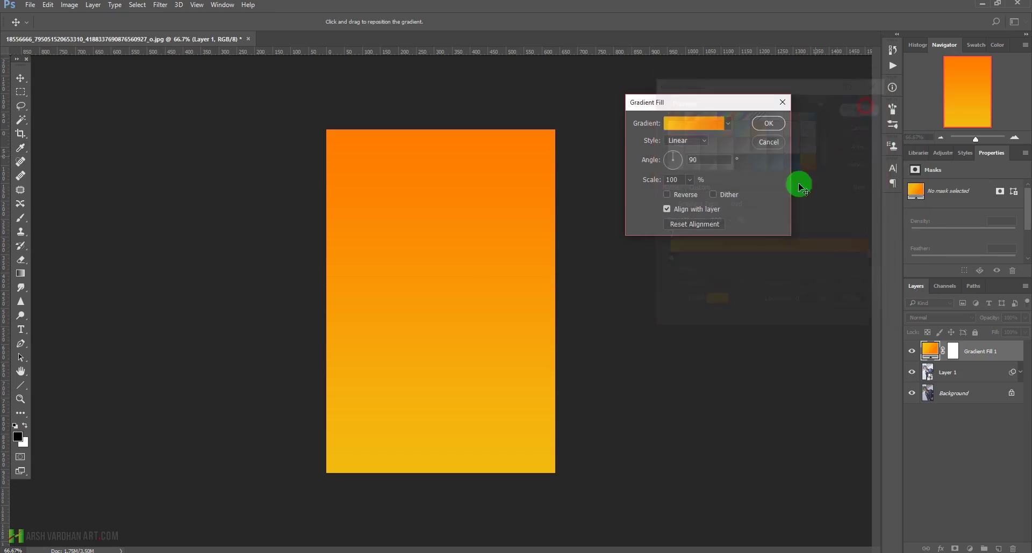
- Set the gradient fill's style to Radial and apply the fill layer
{"action": "left_click", "coordinate": [685, 143]}
{"action": "left_click", "coordinate": [680, 161]}
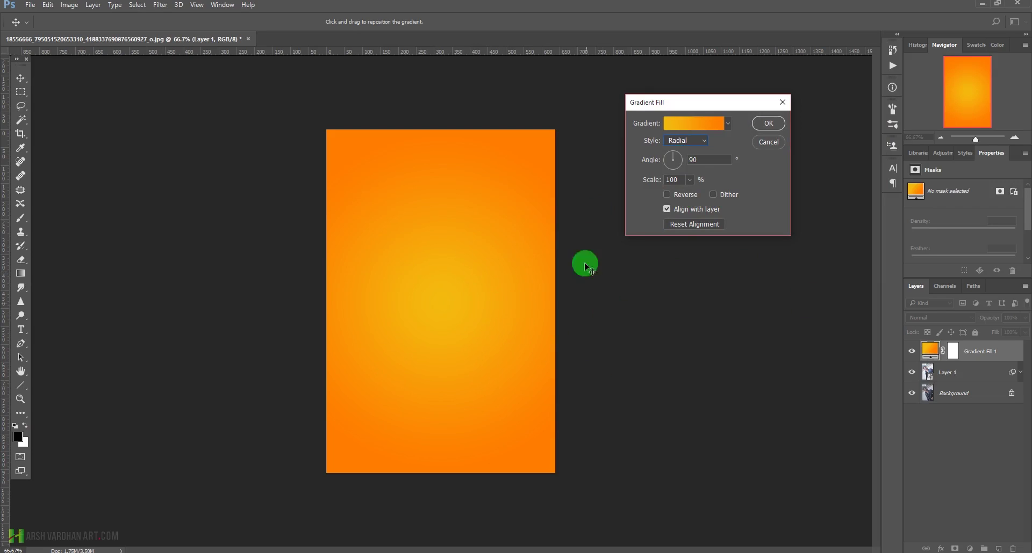
{"action": "left_click", "coordinate": [768, 124]}
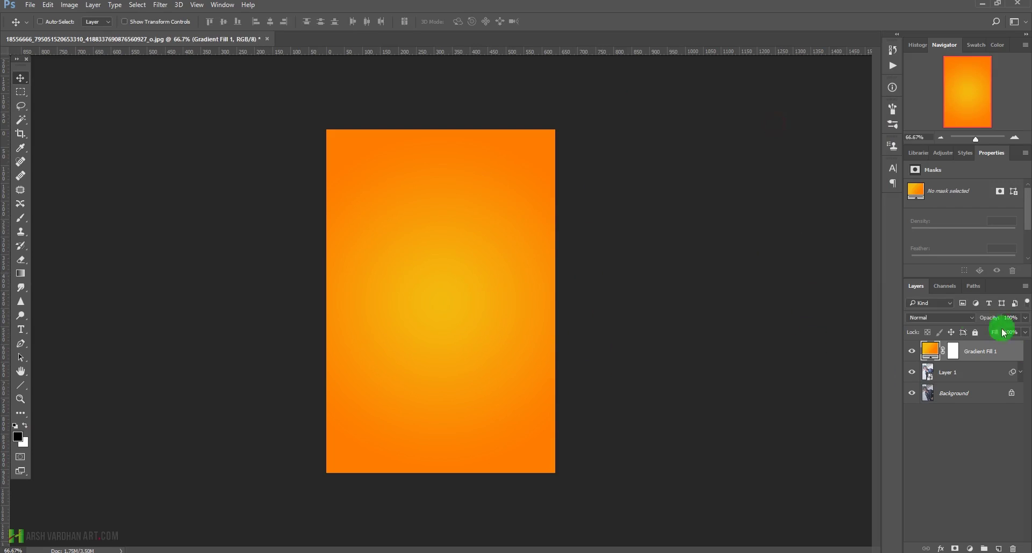
- Compare the Lighten, Overlay and Soft Light blend modes on the gradient fill layer and set it to Screen
{"action": "left_click", "coordinate": [944, 318]}
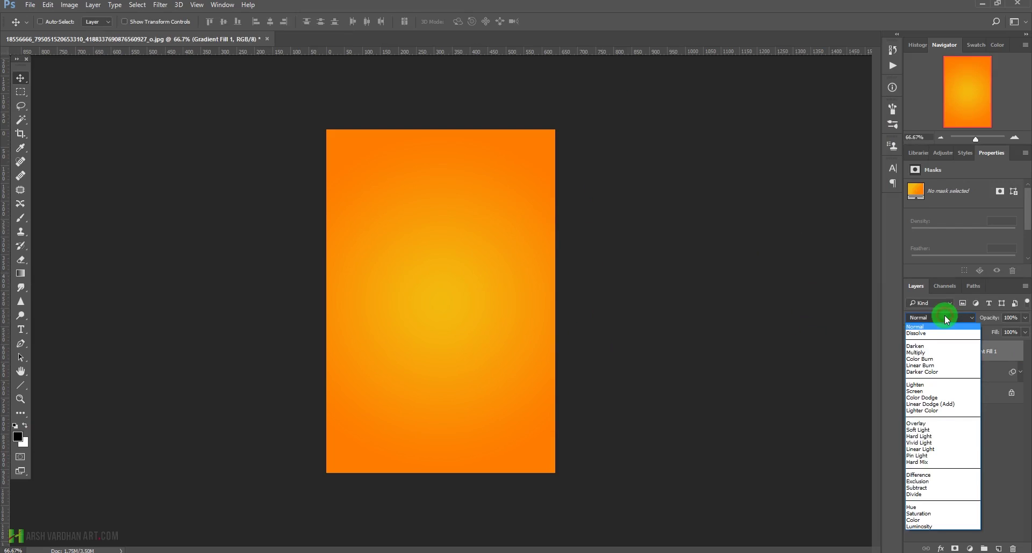
{"action": "left_click", "coordinate": [936, 392]}
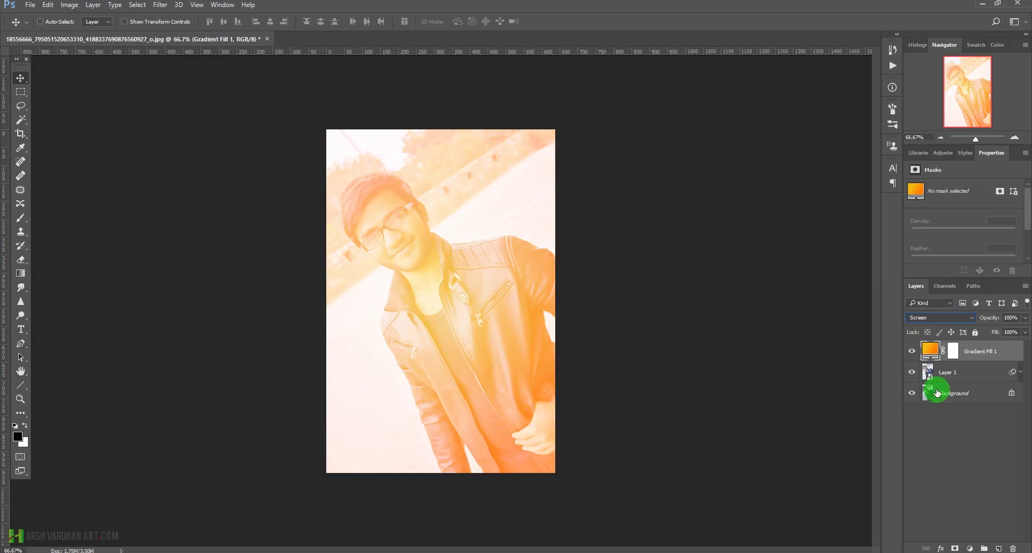
{"action": "left_click", "coordinate": [935, 321]}
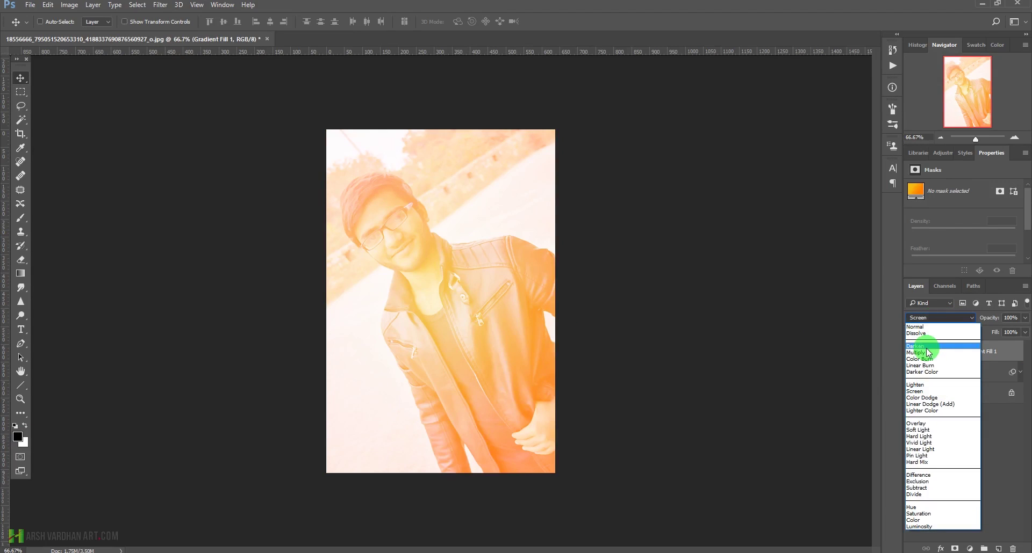
{"action": "left_click", "coordinate": [923, 386]}
{"action": "left_click", "coordinate": [926, 317]}
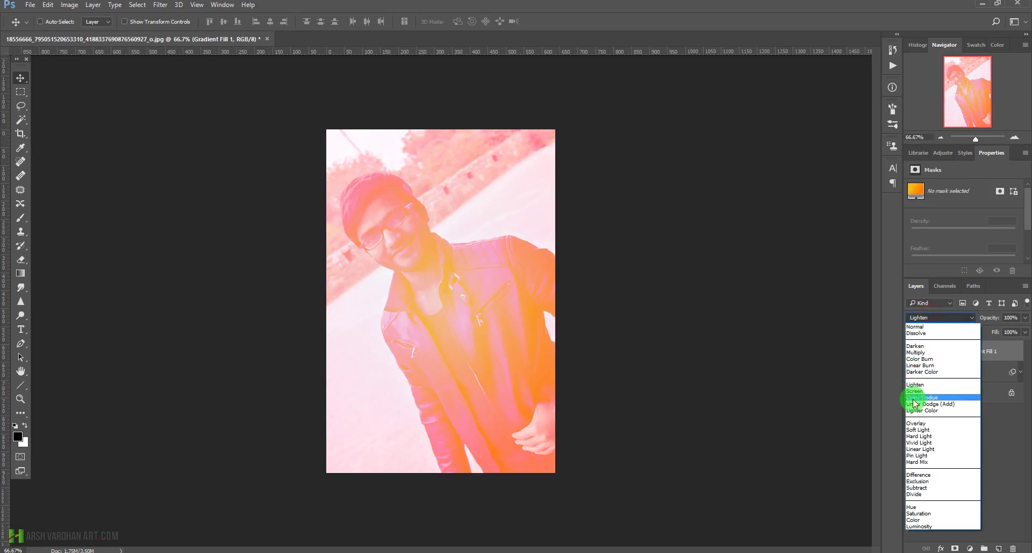
{"action": "left_click", "coordinate": [920, 423]}
{"action": "left_click", "coordinate": [943, 319]}
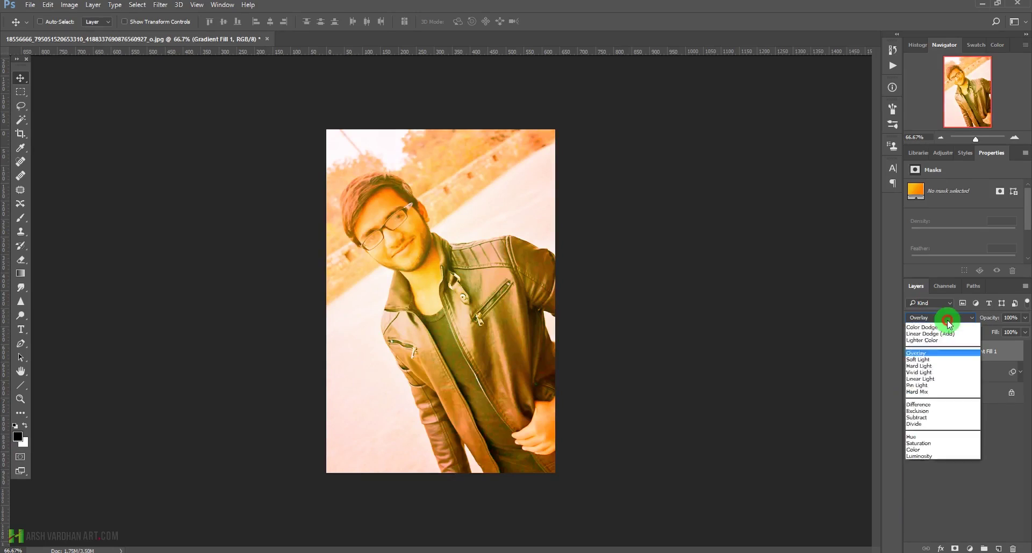
{"action": "left_click", "coordinate": [924, 430]}
{"action": "left_click", "coordinate": [945, 319]}
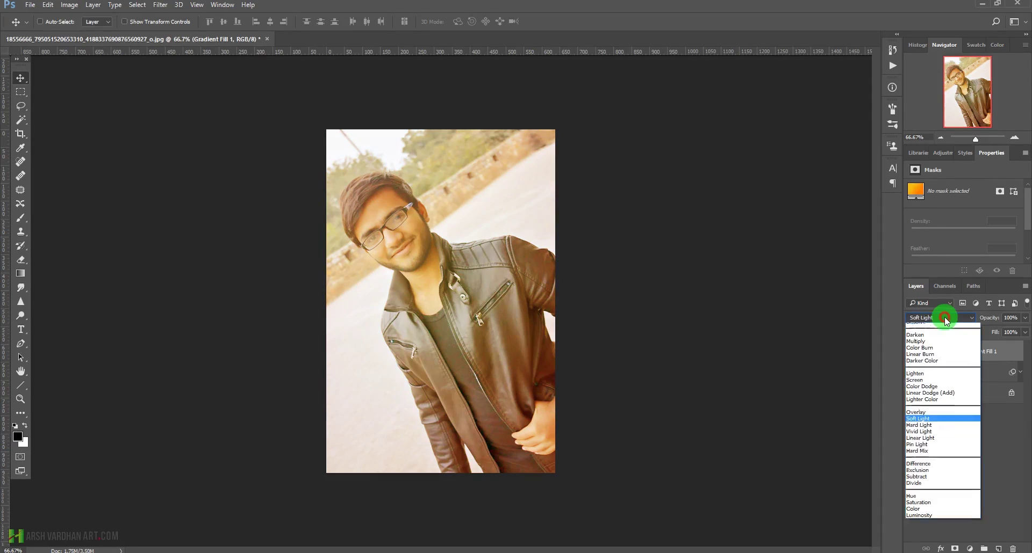
{"action": "left_click", "coordinate": [918, 391]}
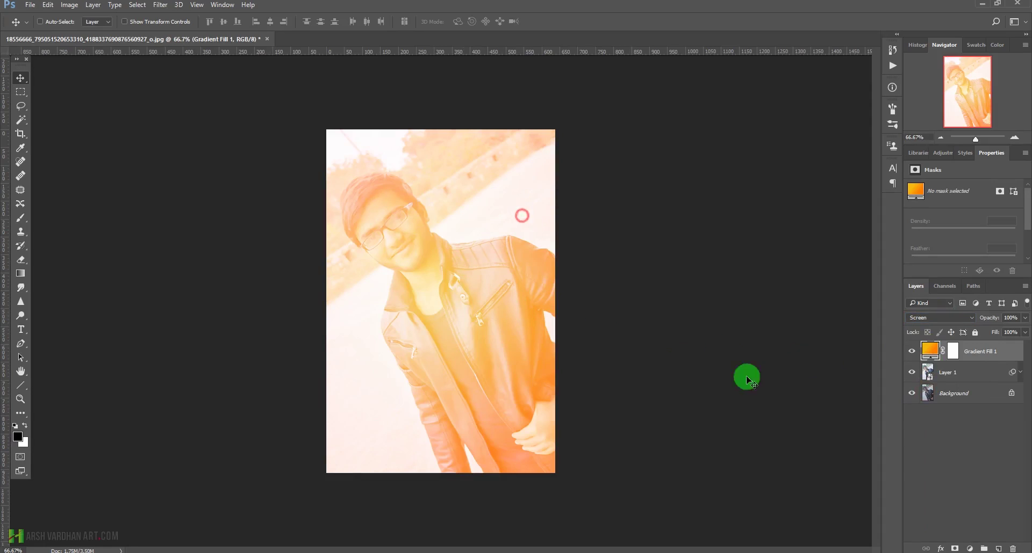
- Reopen the gradient fill, move its glow toward the photo's upper right, and shift its orange color stop to 46%
{"action": "double_click", "coordinate": [917, 355]}
{"action": "left_click_drag", "start_coordinate": [438, 272], "coordinate": [519, 184]}
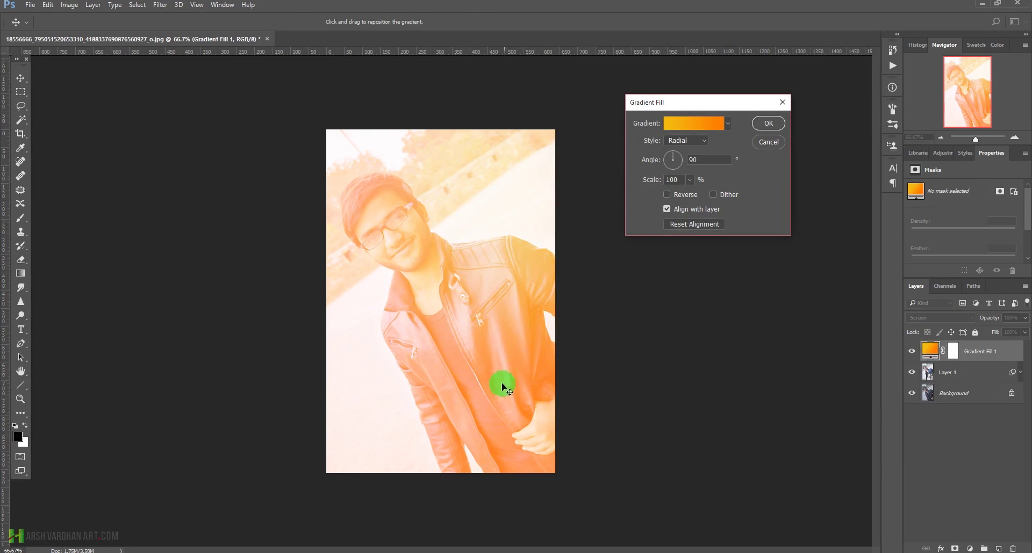
{"action": "left_click", "coordinate": [683, 129]}
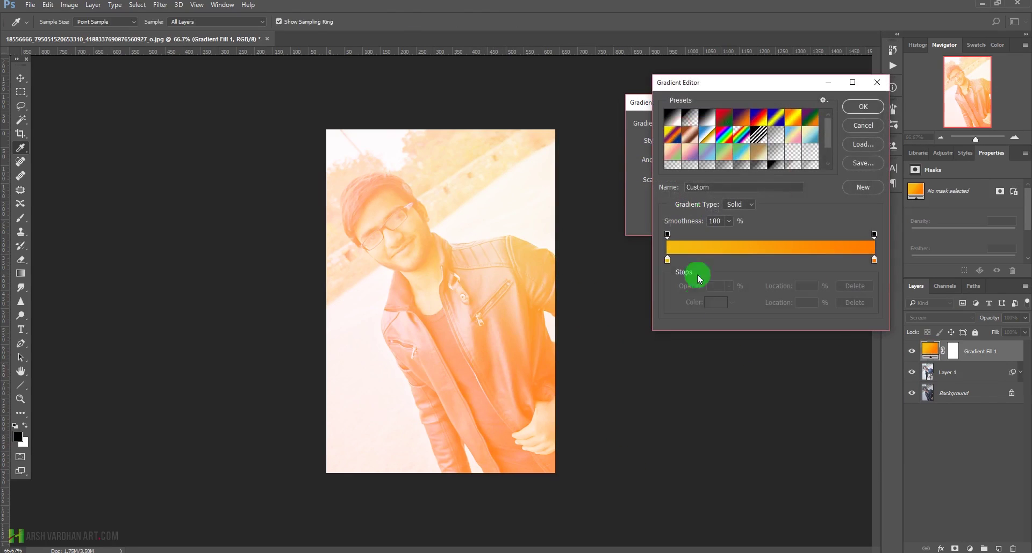
{"action": "left_click", "coordinate": [874, 262]}
{"action": "left_click_drag", "start_coordinate": [875, 265], "coordinate": [762, 264]}
- Add a black #000000 color stop at 99% to the end of the gradient
{"action": "left_click", "coordinate": [873, 261]}
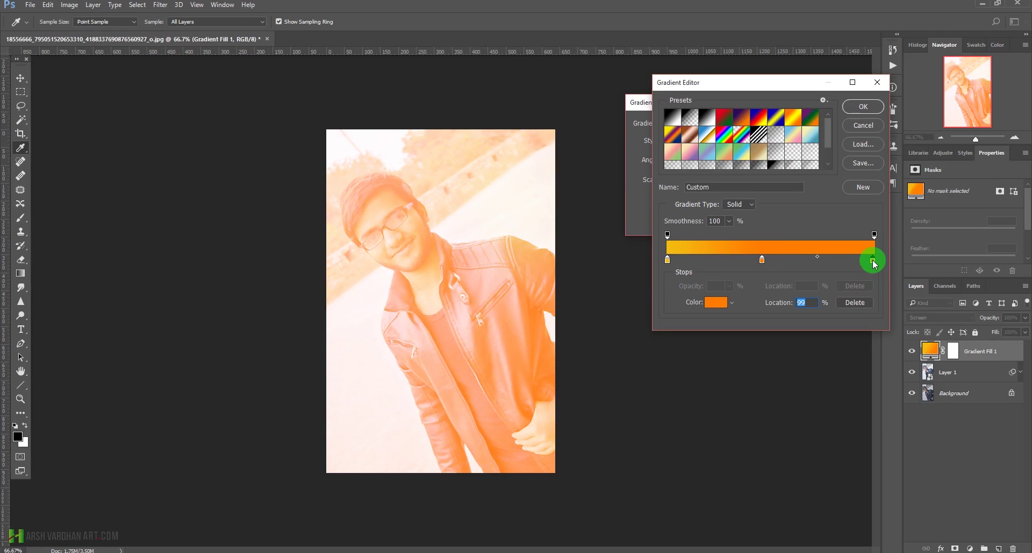
{"action": "left_click", "coordinate": [715, 306]}
{"action": "left_click_drag", "start_coordinate": [670, 210], "coordinate": [589, 275]}
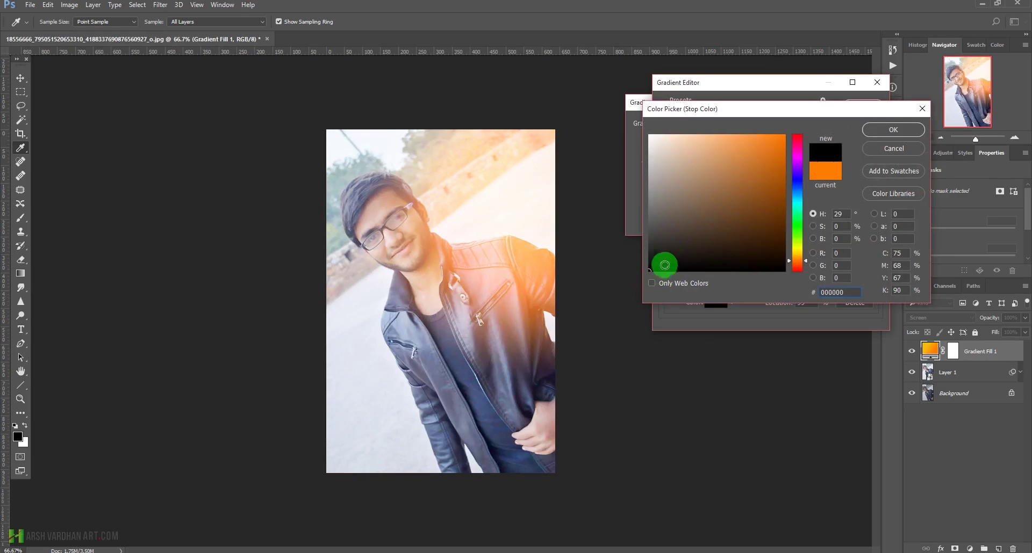
{"action": "left_click", "coordinate": [917, 133]}
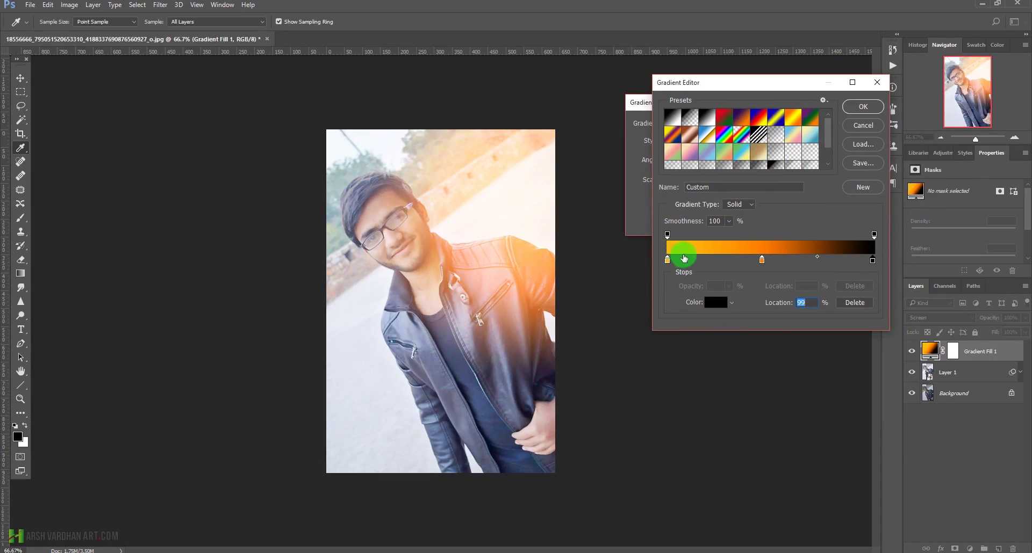
- Change the gradient's first color stop to a brighter, more saturated yellow
{"action": "double_click", "coordinate": [668, 261]}
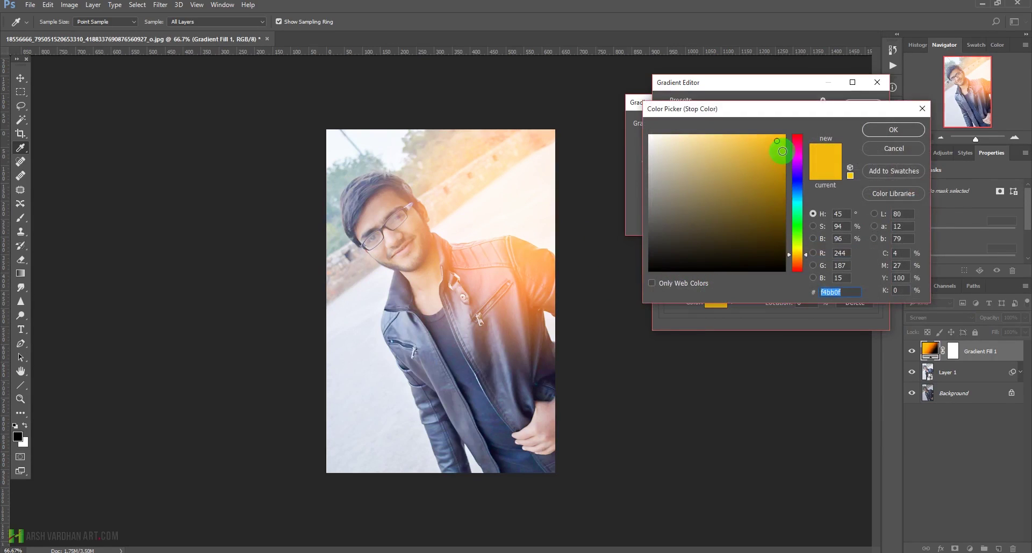
{"action": "left_click_drag", "start_coordinate": [780, 143], "coordinate": [782, 138]}
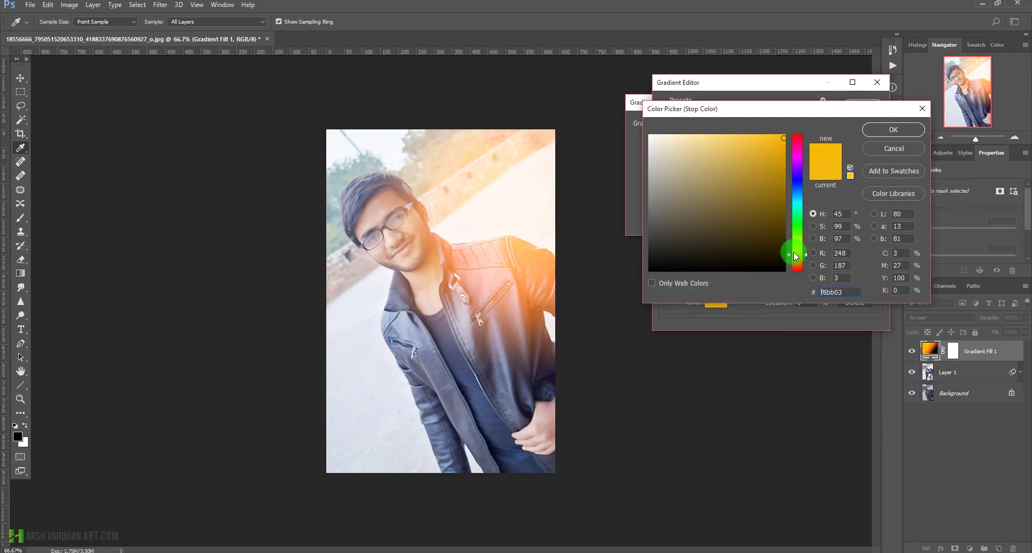
{"action": "left_click_drag", "start_coordinate": [793, 253], "coordinate": [793, 251]}
{"action": "left_click", "coordinate": [878, 137]}
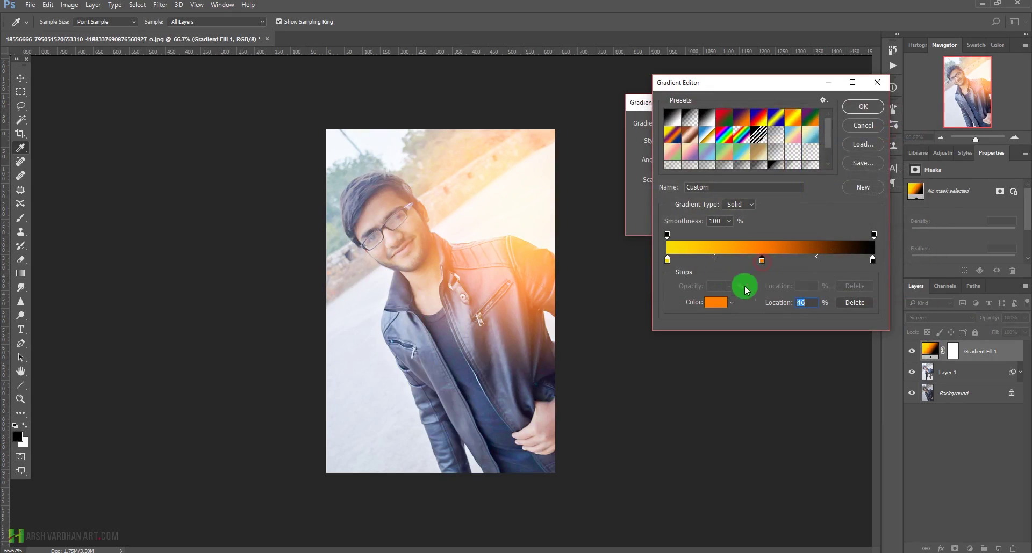
- Save the edited gradient as a new preset and reposition the fill's glow to the photo's left edge
{"action": "left_click", "coordinate": [874, 262]}
{"action": "left_click", "coordinate": [827, 158]}
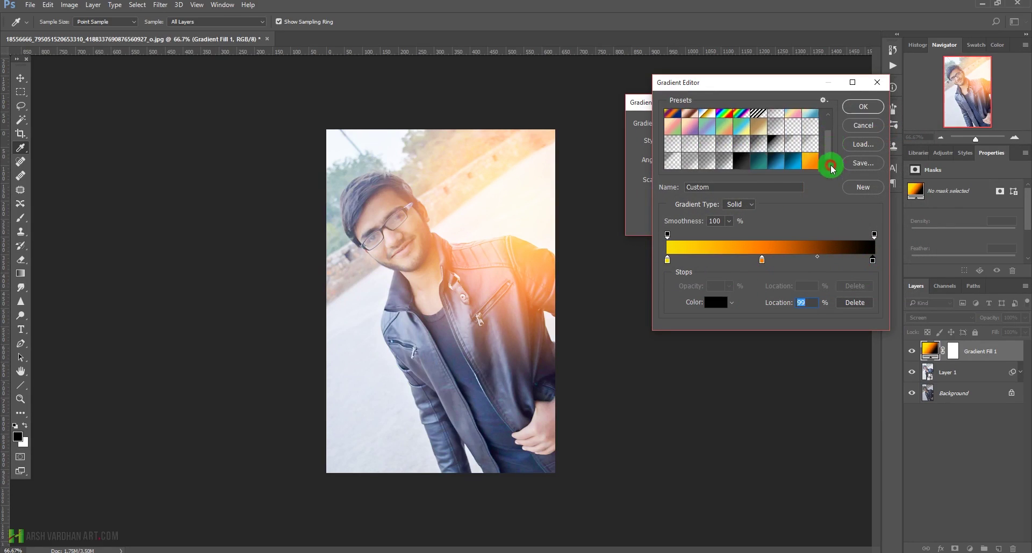
{"action": "left_click", "coordinate": [860, 189]}
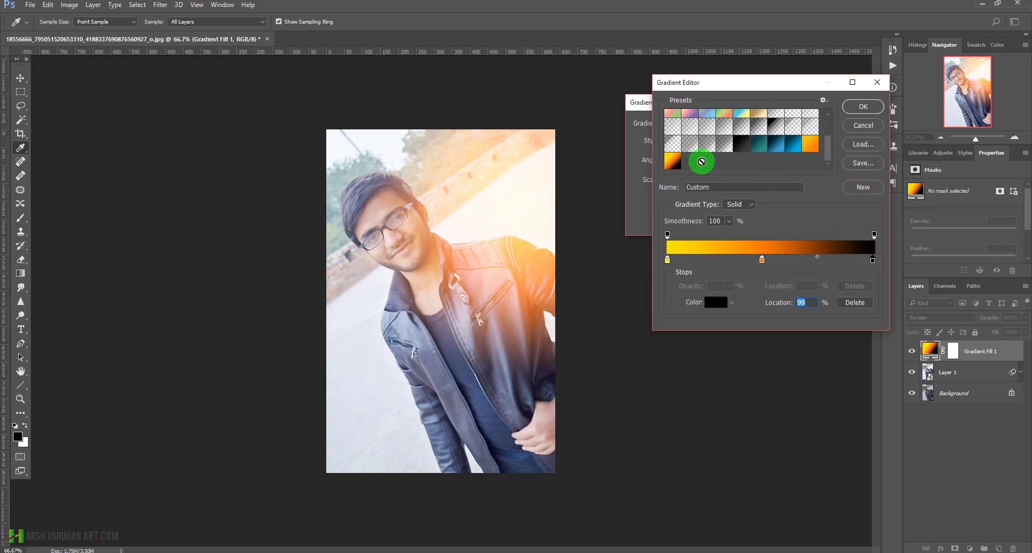
{"action": "left_click", "coordinate": [866, 107]}
{"action": "left_click_drag", "start_coordinate": [444, 276], "coordinate": [347, 317]}
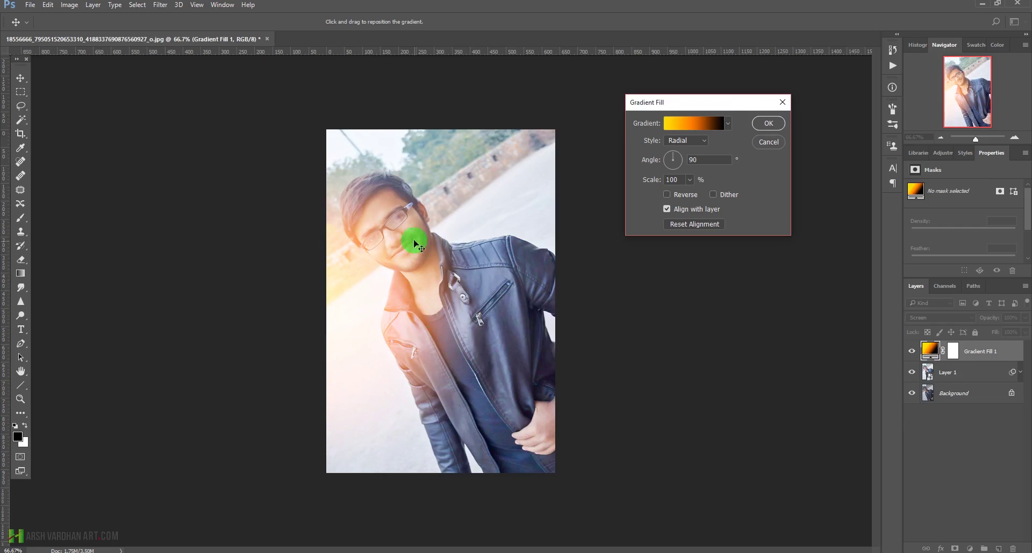
{"action": "left_click", "coordinate": [777, 123]}
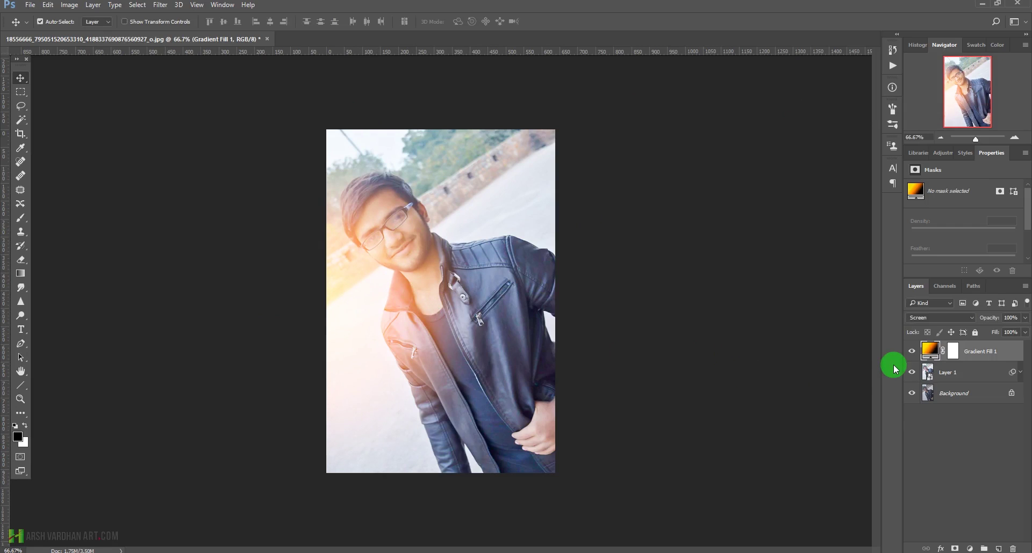
- Duplicate the Gradient Fill 1 layer and move the copy's glow to the photo's upper-right corner
{"action": "key", "text": "ctrl+j"}
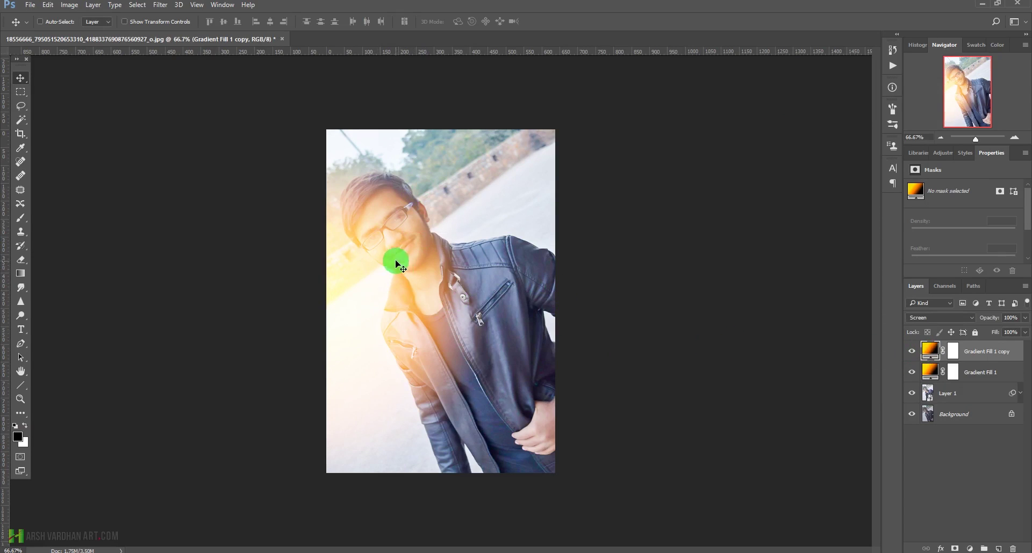
{"action": "double_click", "coordinate": [929, 350]}
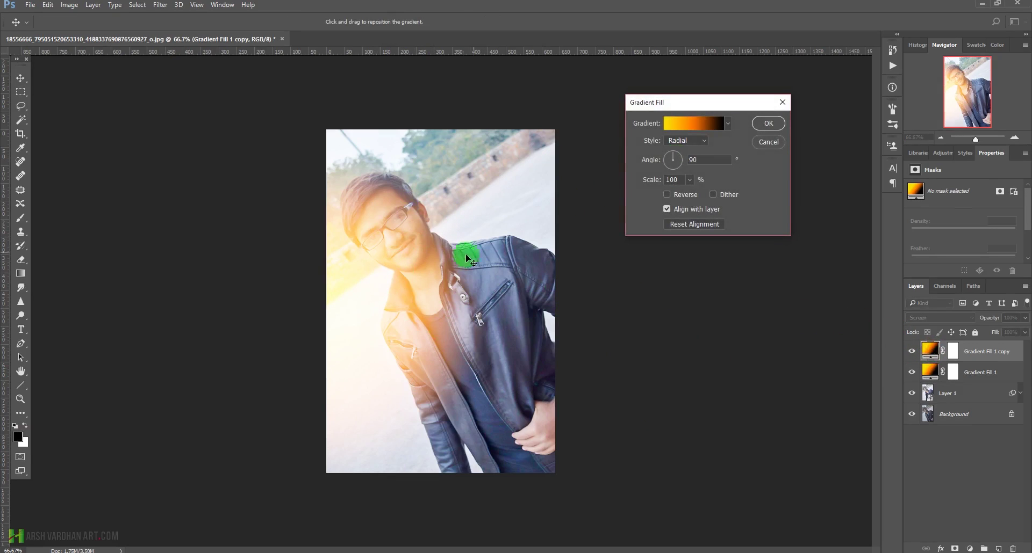
{"action": "left_click_drag", "start_coordinate": [392, 258], "coordinate": [569, 39]}
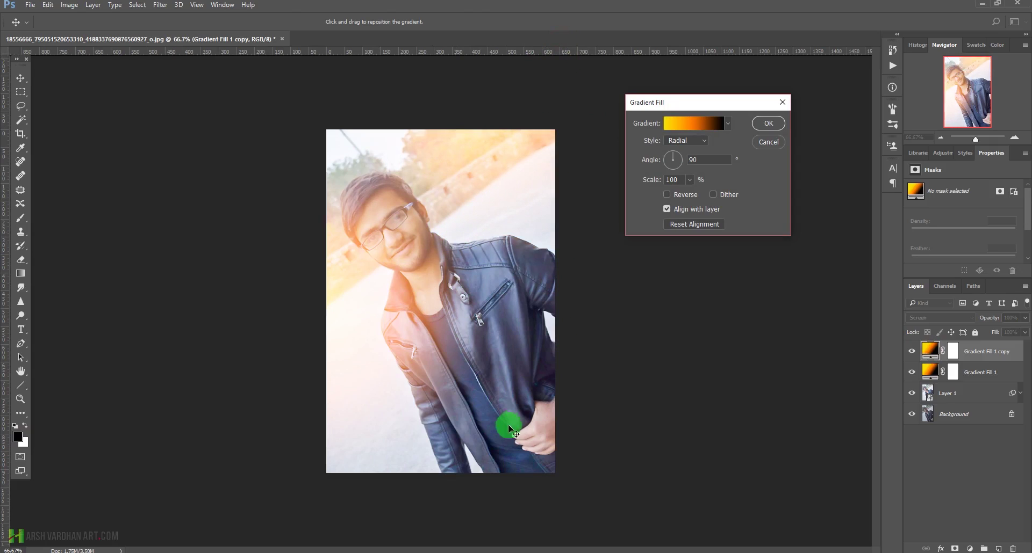
{"action": "left_click", "coordinate": [772, 123]}
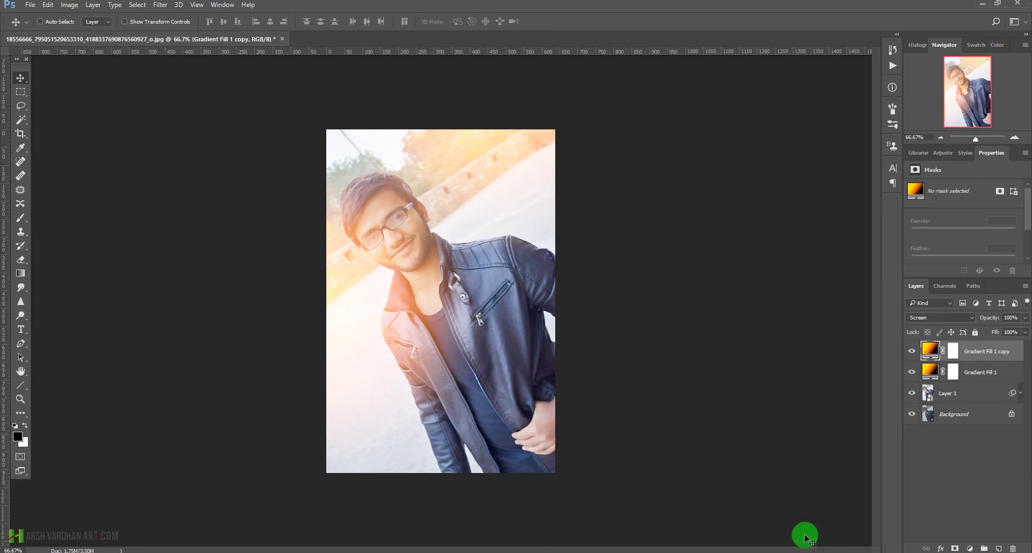
- Add a linear Foreground to Transparent gradient fill layer in black on top and lower its opacity to 49%
{"action": "left_click", "coordinate": [971, 549]}
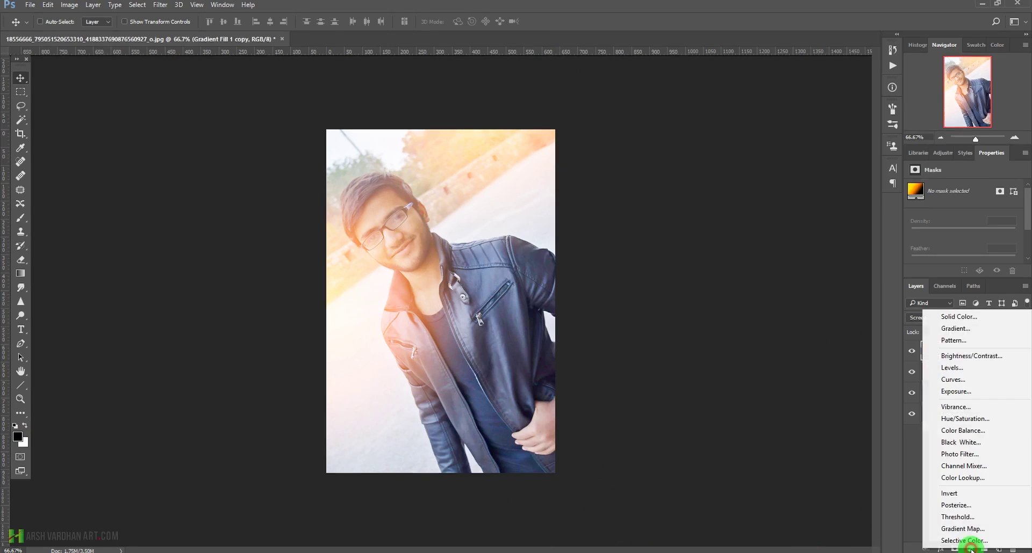
{"action": "left_click", "coordinate": [950, 330]}
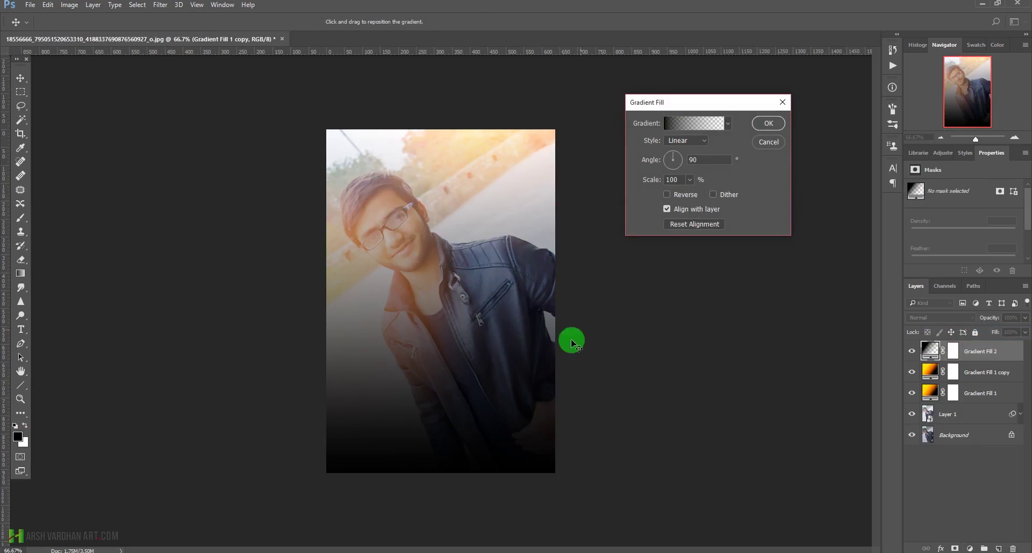
{"action": "left_click", "coordinate": [690, 123]}
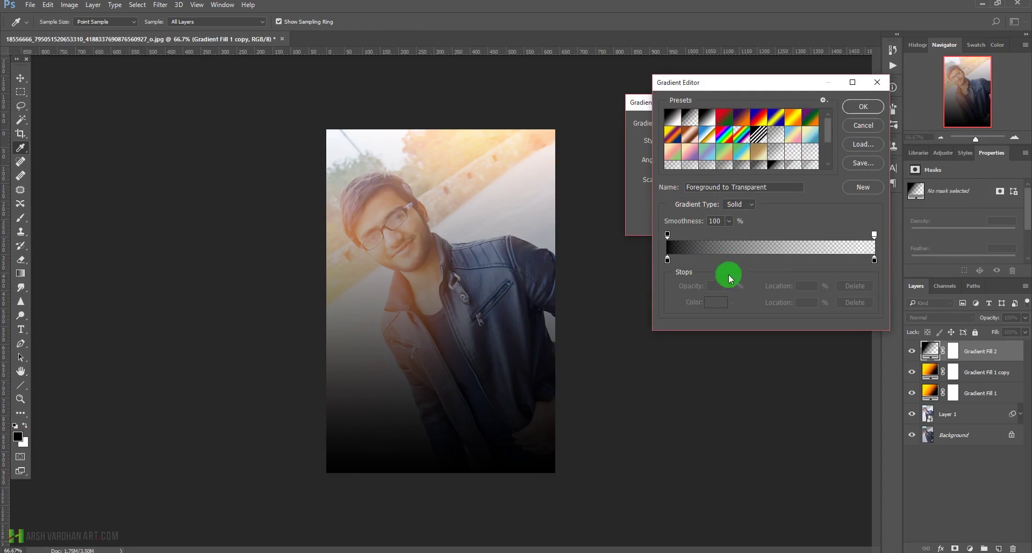
{"action": "left_click", "coordinate": [865, 110]}
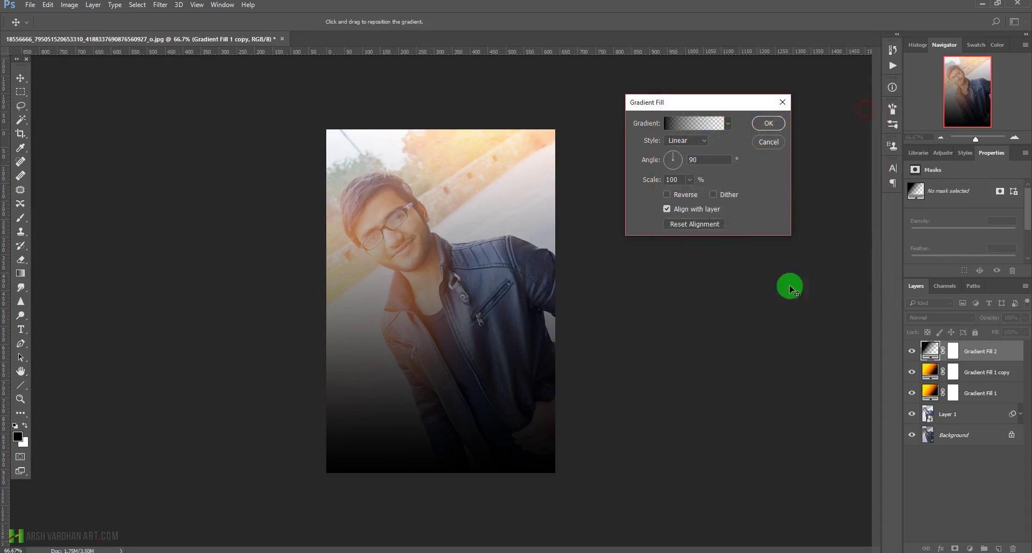
{"action": "left_click", "coordinate": [766, 124]}
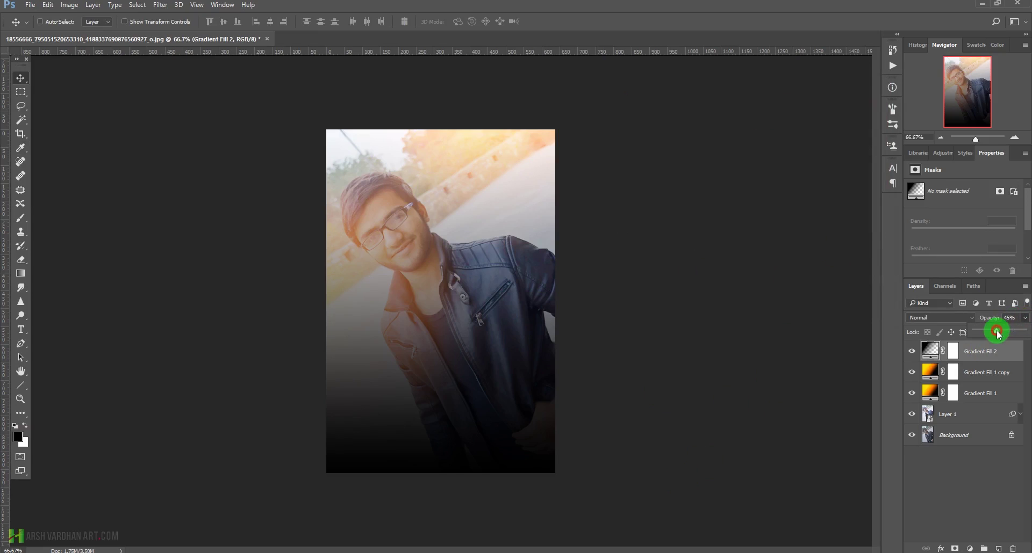
{"action": "left_click_drag", "start_coordinate": [997, 333], "coordinate": [999, 333]}
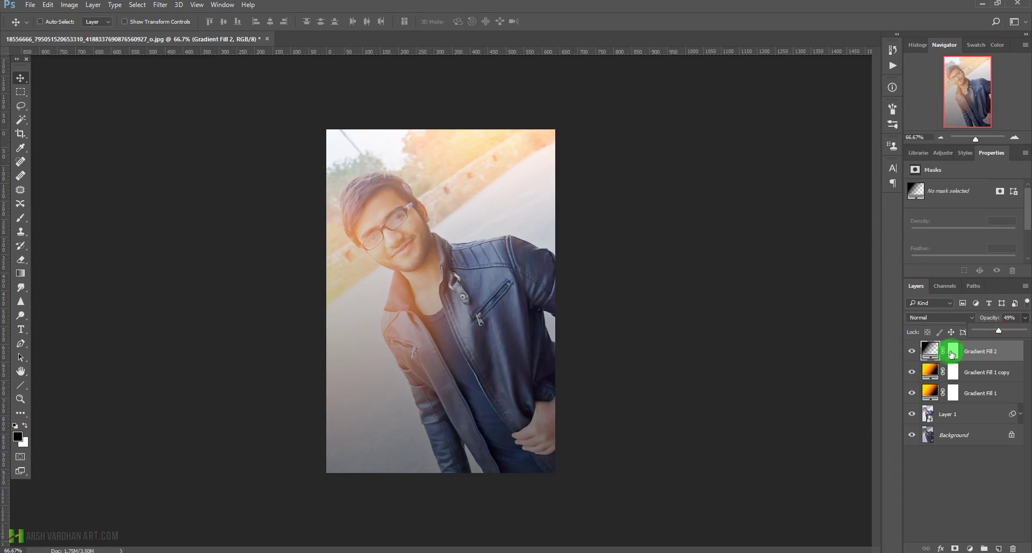
- Target the Gradient Fill 2 layer mask and choose a soft round 600 px brush with 0% hardness
{"action": "left_click", "coordinate": [951, 354]}
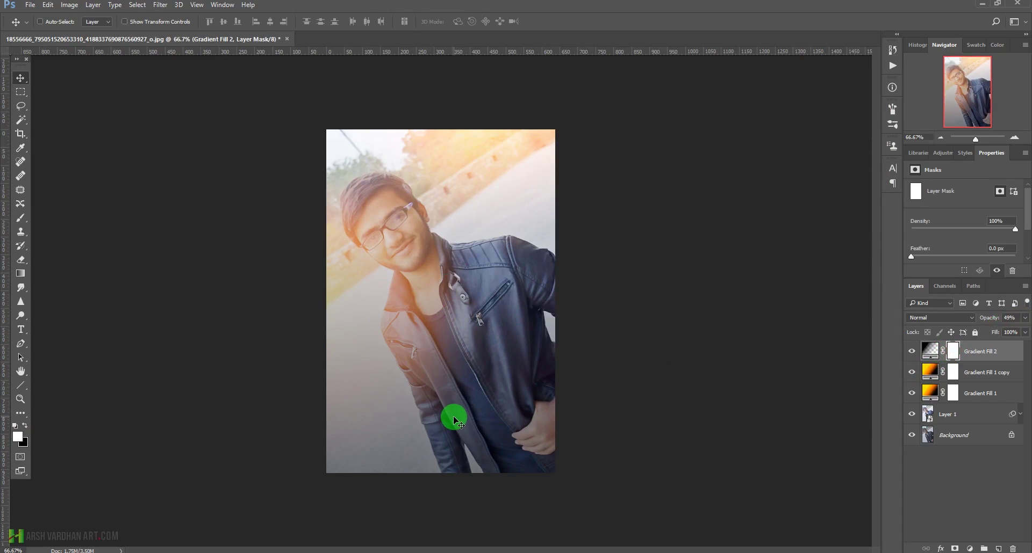
{"action": "key", "text": "b"}
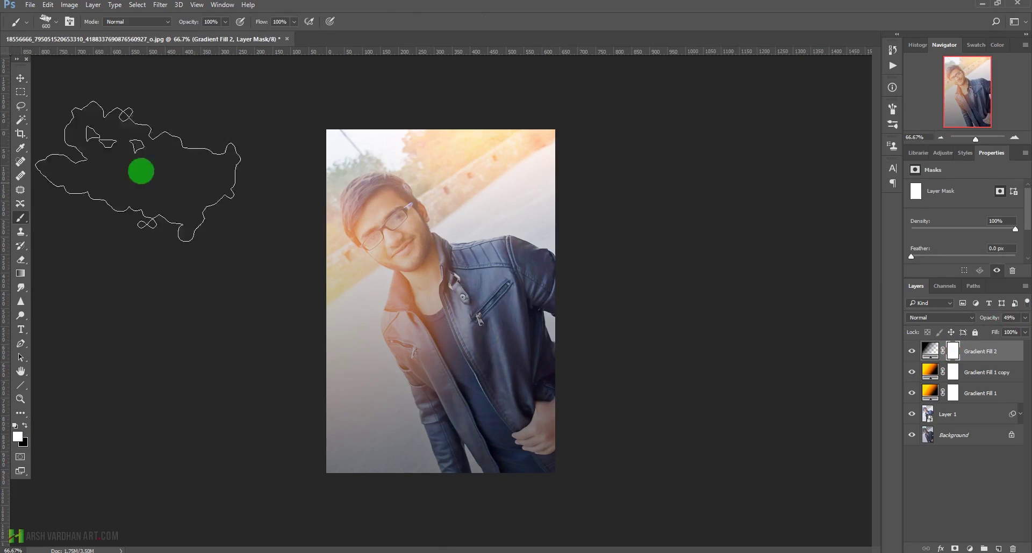
{"action": "right_click", "coordinate": [203, 189]}
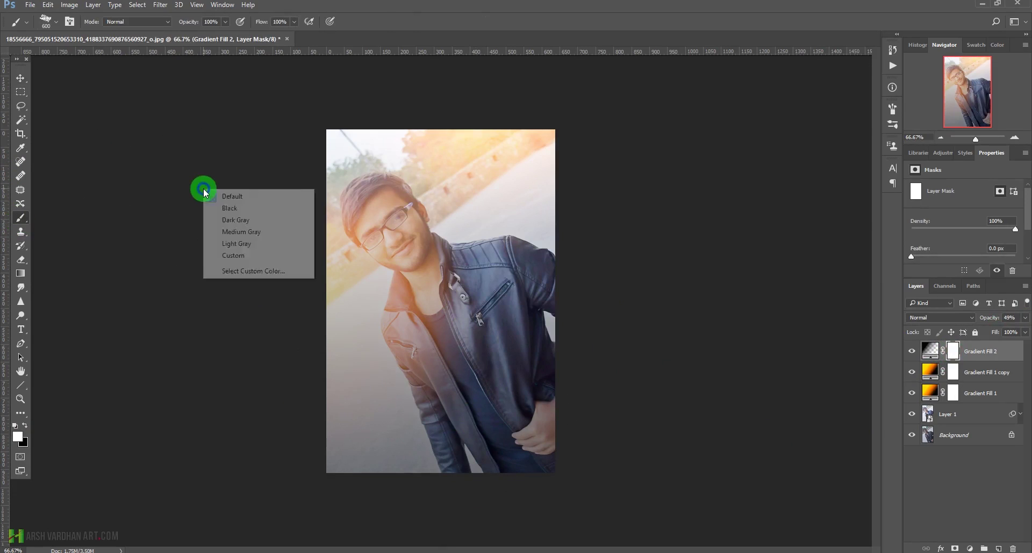
{"action": "left_click", "coordinate": [58, 24]}
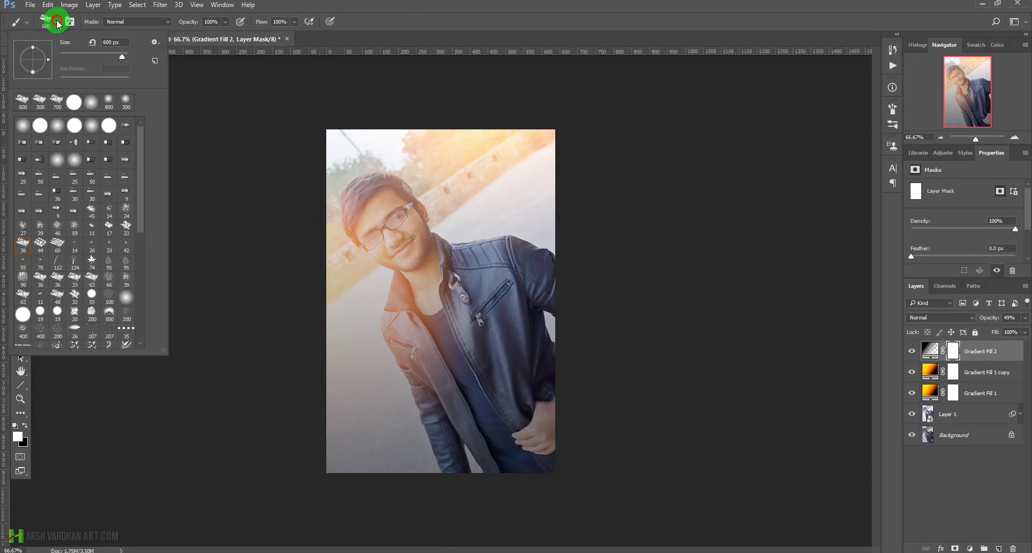
{"action": "left_click", "coordinate": [92, 101]}
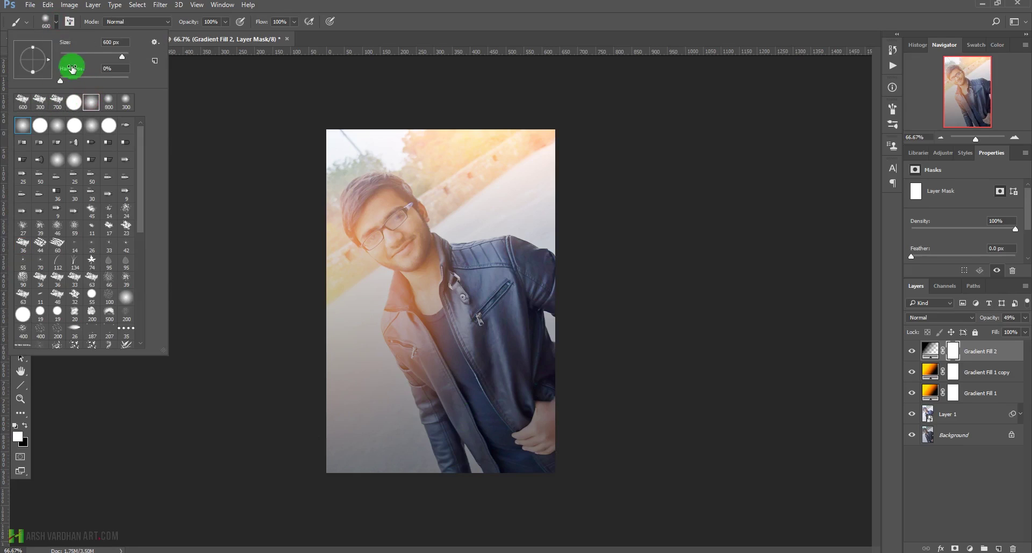
{"action": "left_click", "coordinate": [380, 41]}
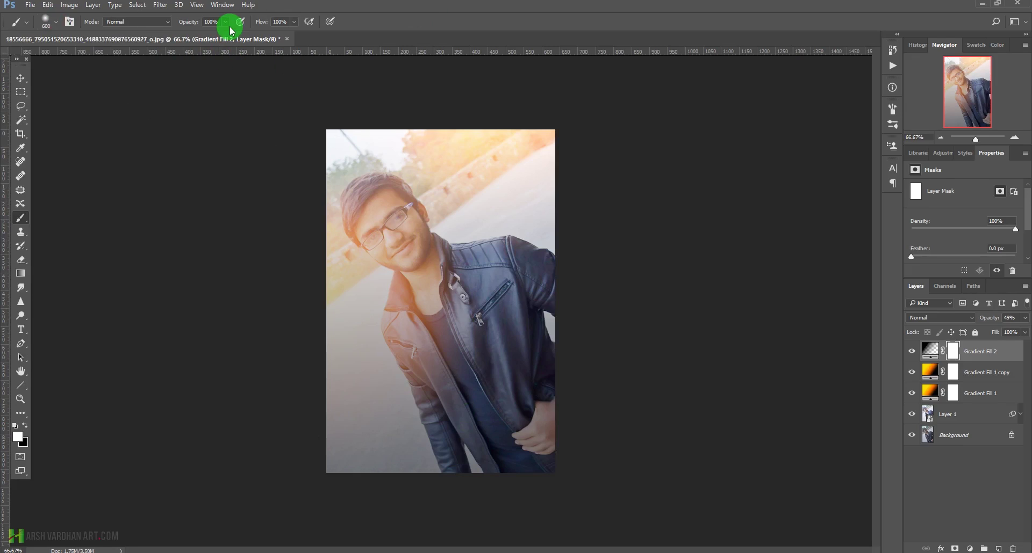
- Paint black at 20% brush opacity on the Gradient Fill 2 mask to clear the darkening from the face and jacket
{"action": "key", "text": "2"}
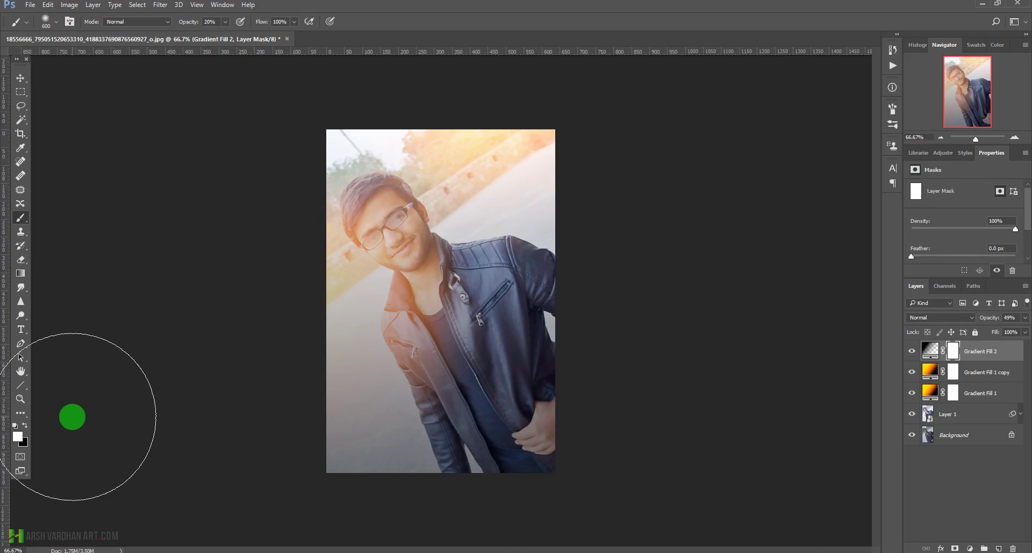
{"action": "key", "text": "x"}
{"action": "mouse_move", "coordinate": [396, 300]}
{"action": "left_mouse_down"}
{"action": "mouse_move", "coordinate": [426, 276]}
{"action": "mouse_move", "coordinate": [408, 237]}
{"action": "mouse_move", "coordinate": [374, 263]}
{"action": "mouse_move", "coordinate": [349, 362]}
{"action": "mouse_move", "coordinate": [453, 324]}
{"action": "mouse_move", "coordinate": [495, 375]}
{"action": "mouse_move", "coordinate": [518, 366]}
{"action": "mouse_move", "coordinate": [505, 297]}
{"action": "mouse_move", "coordinate": [475, 298]}
{"action": "mouse_move", "coordinate": [507, 323]}
{"action": "left_mouse_up"}
{"action": "left_click", "coordinate": [371, 196]}
{"action": "left_click", "coordinate": [472, 249]}
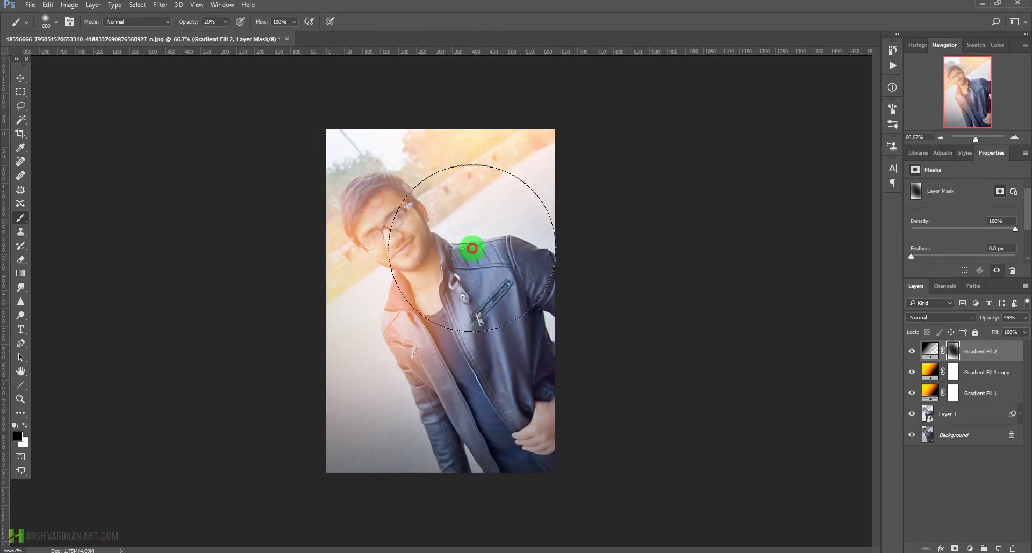
{"action": "left_click", "coordinate": [491, 272]}
{"action": "left_click", "coordinate": [482, 302]}
{"action": "left_click", "coordinate": [406, 226]}
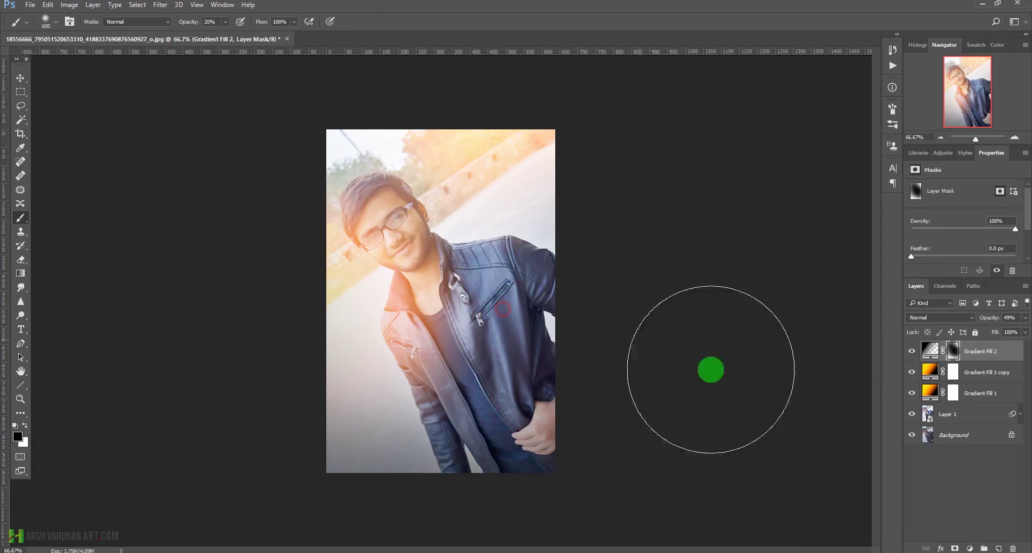
- Create a new layer above Gradient Fill 2, pick an orange swatch as foreground colour, and set the blend mode to Linear Dodge (Add)
{"action": "left_click", "coordinate": [931, 353]}
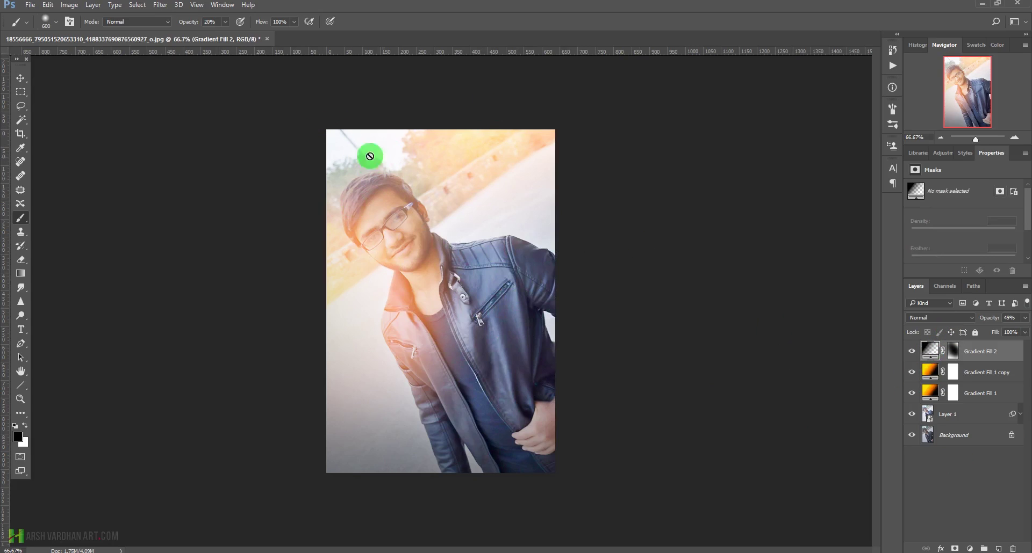
{"action": "left_click", "coordinate": [998, 548]}
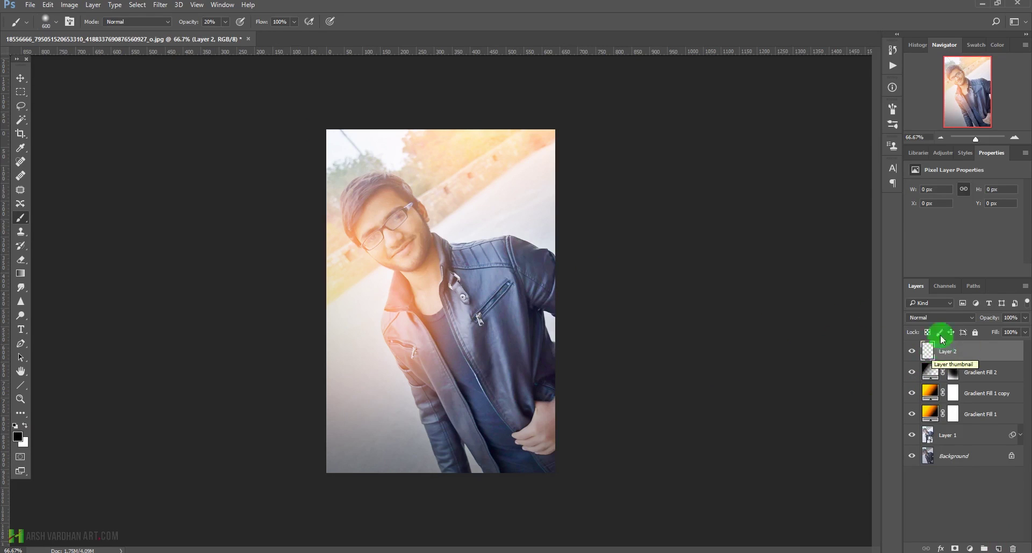
{"action": "left_click", "coordinate": [973, 44]}
{"action": "scroll", "coordinate": [977, 108], "scroll_direction": "down", "scroll_amount": 1}
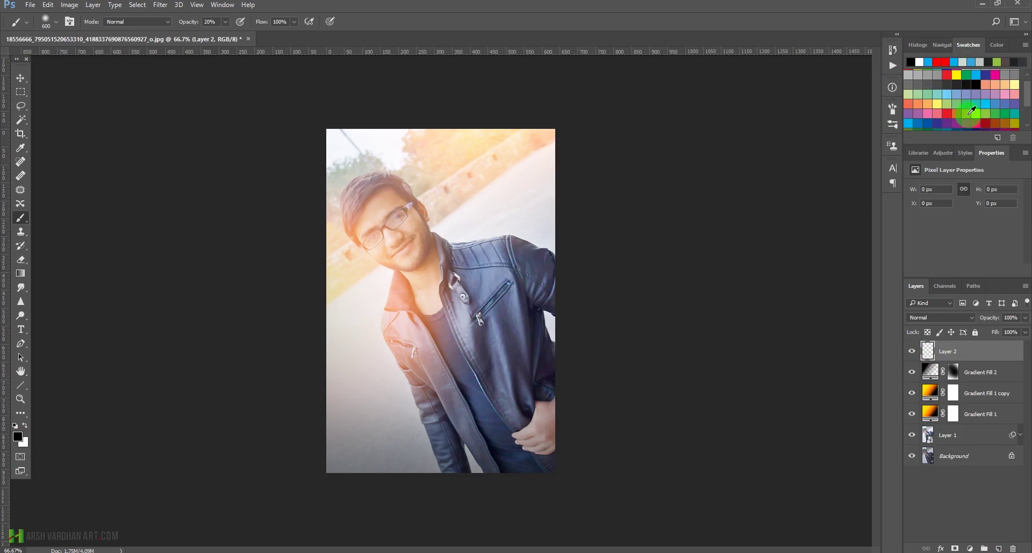
{"action": "left_click", "coordinate": [961, 111]}
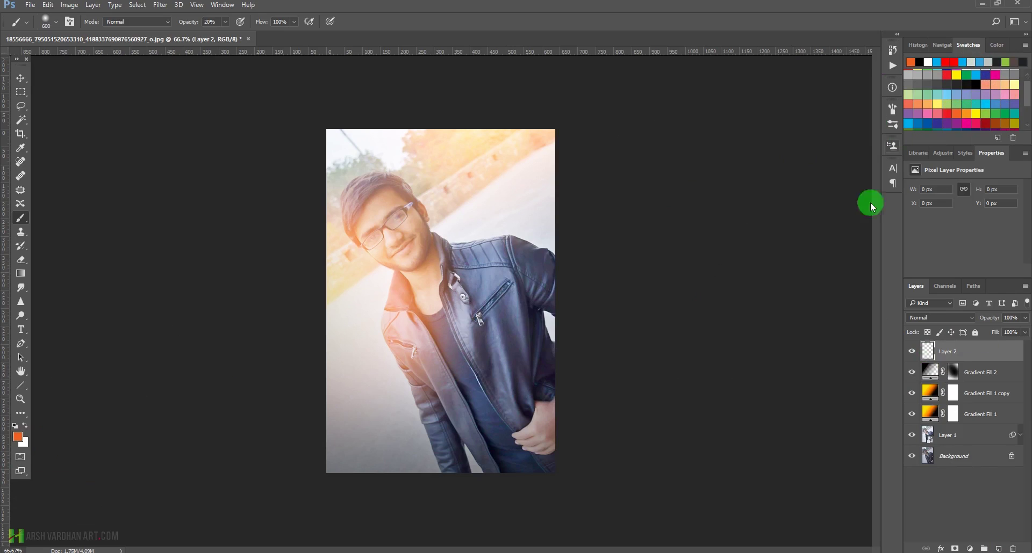
{"action": "left_click", "coordinate": [944, 326]}
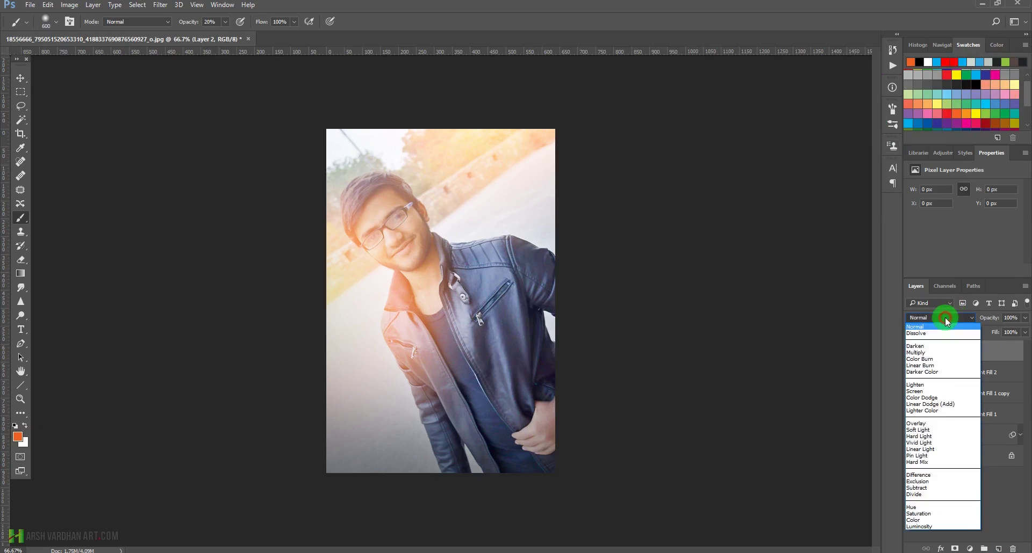
{"action": "left_click", "coordinate": [934, 404]}
- Raise the brush opacity to 100% and paint a soft orange glow at the photo's upper-left corner on Layer 2
{"action": "mouse_move", "coordinate": [372, 86]}
{"action": "left_mouse_down"}
{"action": "mouse_move", "coordinate": [380, 131]}
{"action": "mouse_move", "coordinate": [343, 122]}
{"action": "left_mouse_up"}
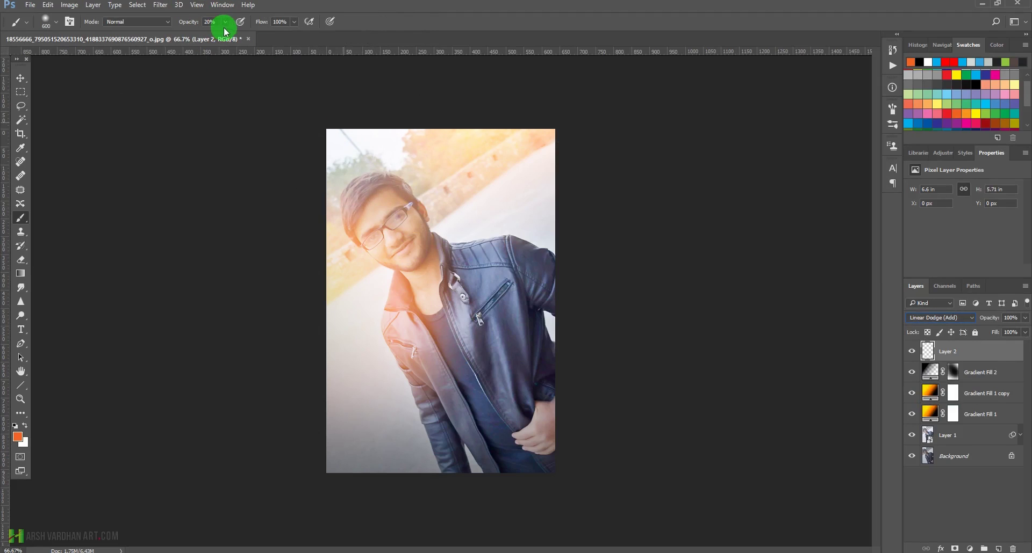
{"action": "left_click_drag", "start_coordinate": [226, 23], "coordinate": [263, 37]}
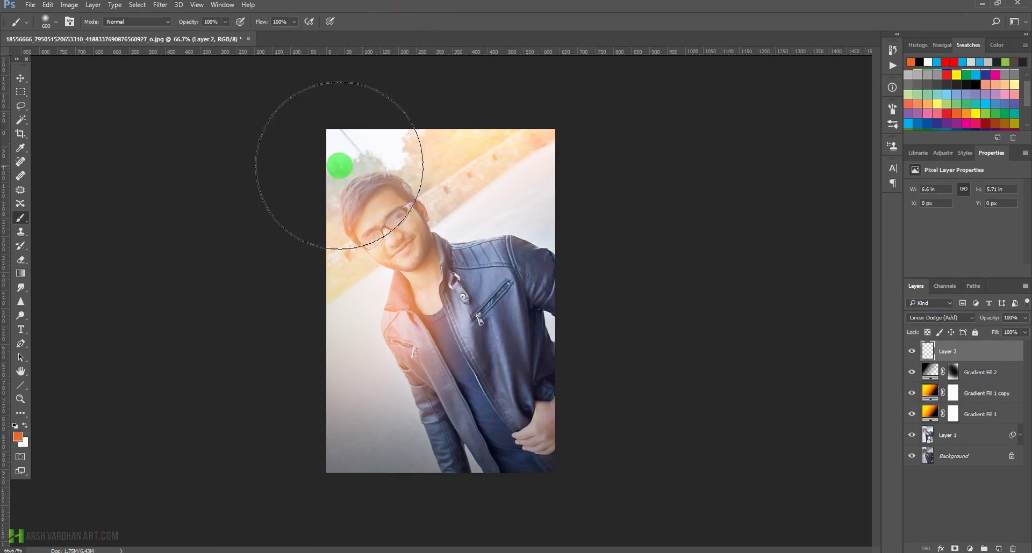
{"action": "mouse_move", "coordinate": [323, 130]}
{"action": "left_mouse_down"}
{"action": "mouse_move", "coordinate": [541, 145]}
{"action": "mouse_move", "coordinate": [467, 222]}
{"action": "mouse_move", "coordinate": [384, 138]}
{"action": "mouse_move", "coordinate": [546, 246]}
{"action": "mouse_move", "coordinate": [613, 263]}
{"action": "left_mouse_up"}
{"action": "key", "text": "ctrl+t"}
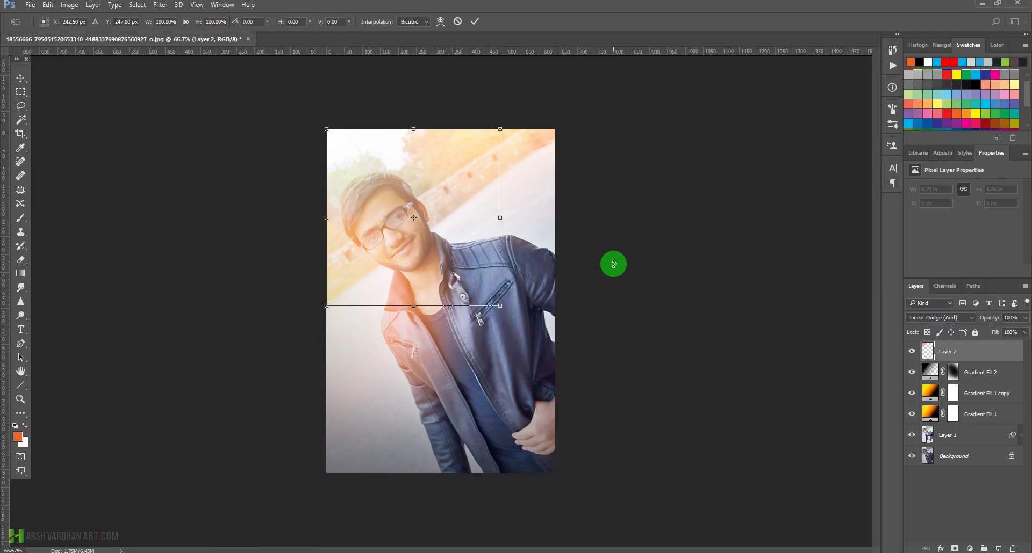
{"action": "left_click_drag", "start_coordinate": [496, 302], "coordinate": [557, 331]}
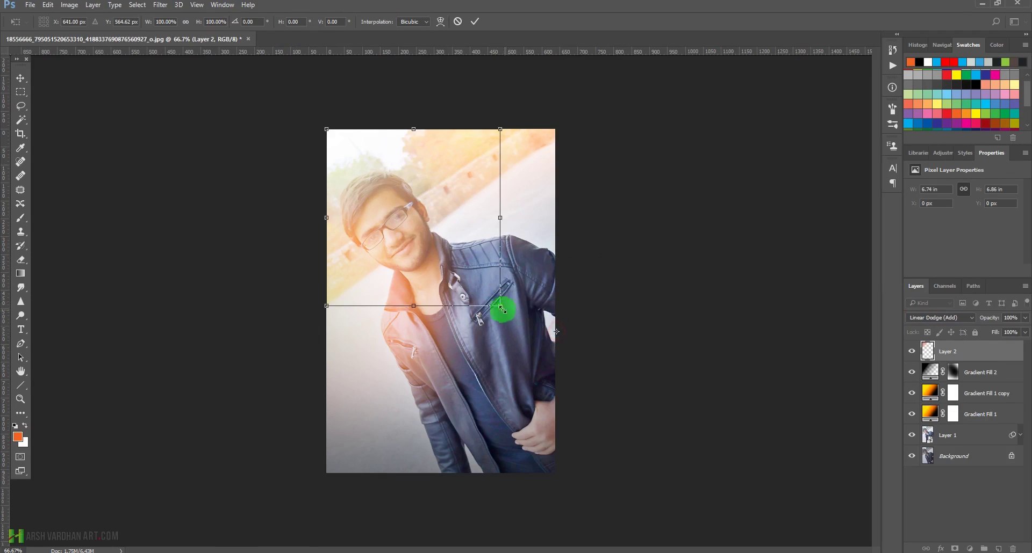
{"action": "left_click_drag", "start_coordinate": [500, 307], "coordinate": [642, 372]}
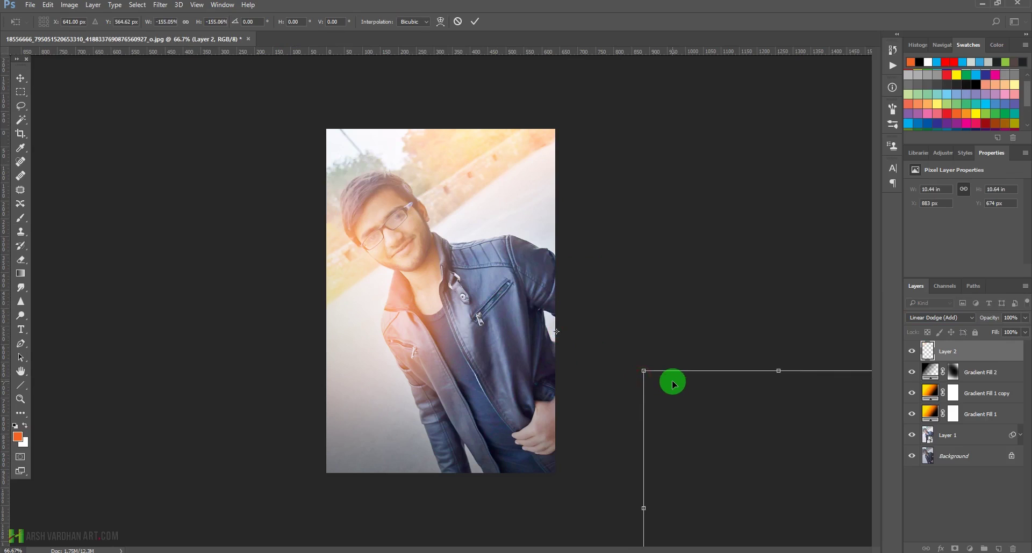
{"action": "key", "text": "Escape"}
- Scale the orange glow to about 124% and move it further beyond the photo's upper-left corner
{"action": "key", "text": "ctrl+t"}
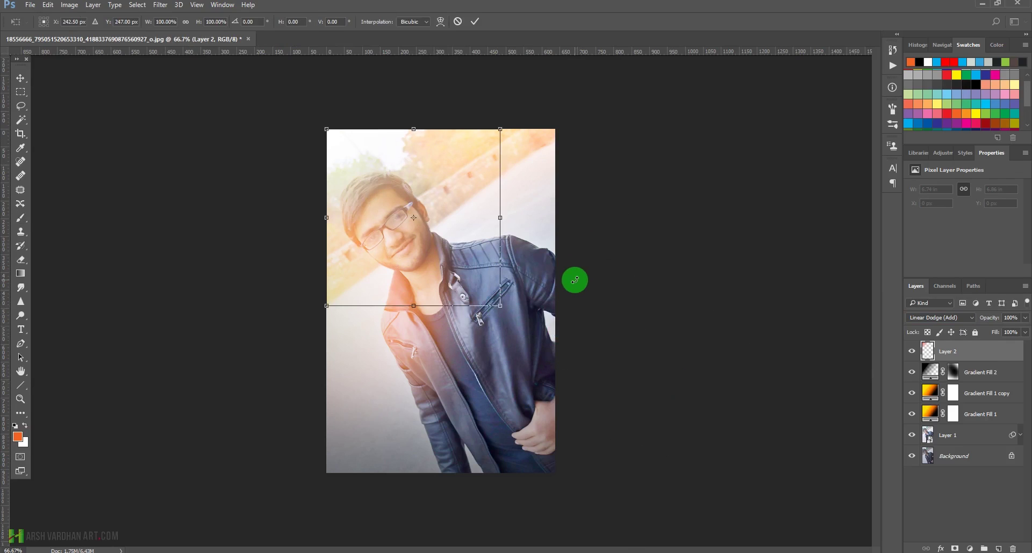
{"action": "left_click_drag", "start_coordinate": [507, 307], "coordinate": [529, 312]}
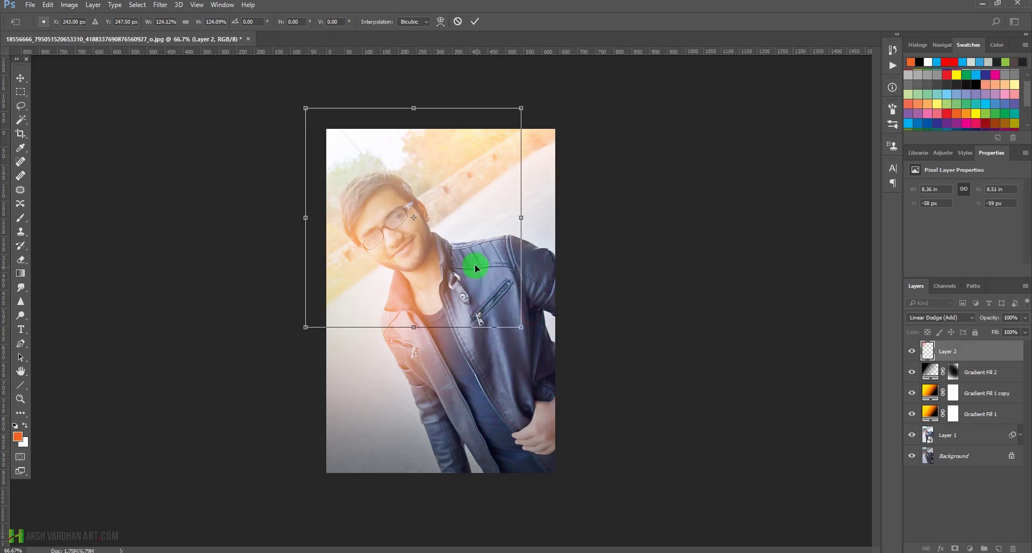
{"action": "left_click_drag", "start_coordinate": [473, 269], "coordinate": [442, 201]}
{"action": "left_click", "coordinate": [475, 23]}
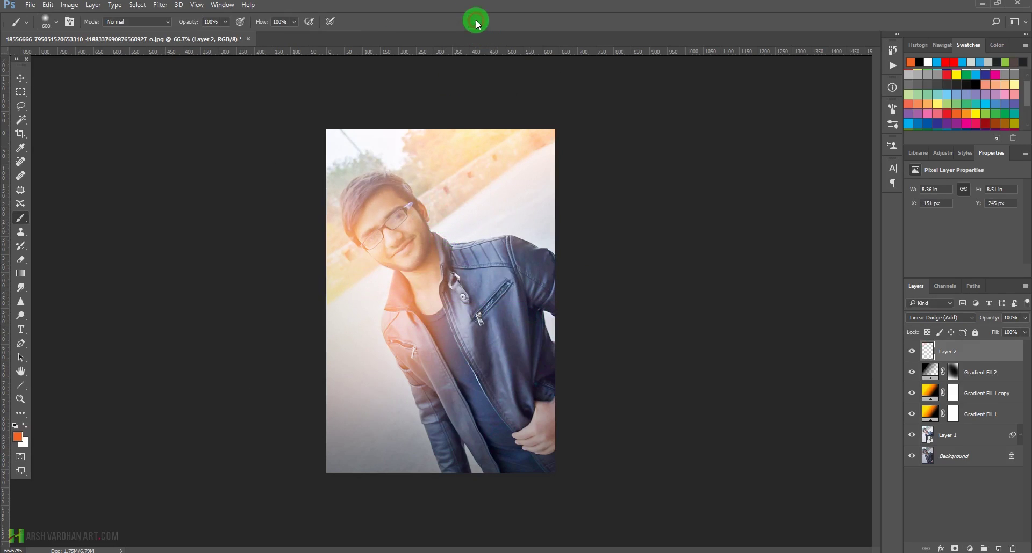
- Try the Screen blend mode on Layer 2, and return the layer to Linear Dodge (Add)
{"action": "left_click", "coordinate": [948, 318]}
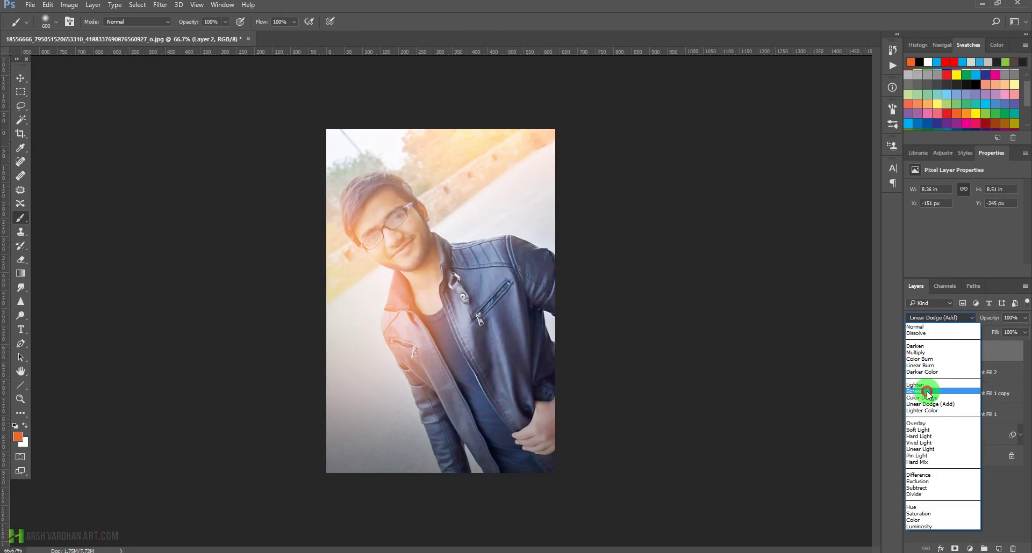
{"action": "left_click", "coordinate": [928, 392]}
{"action": "left_click", "coordinate": [949, 324]}
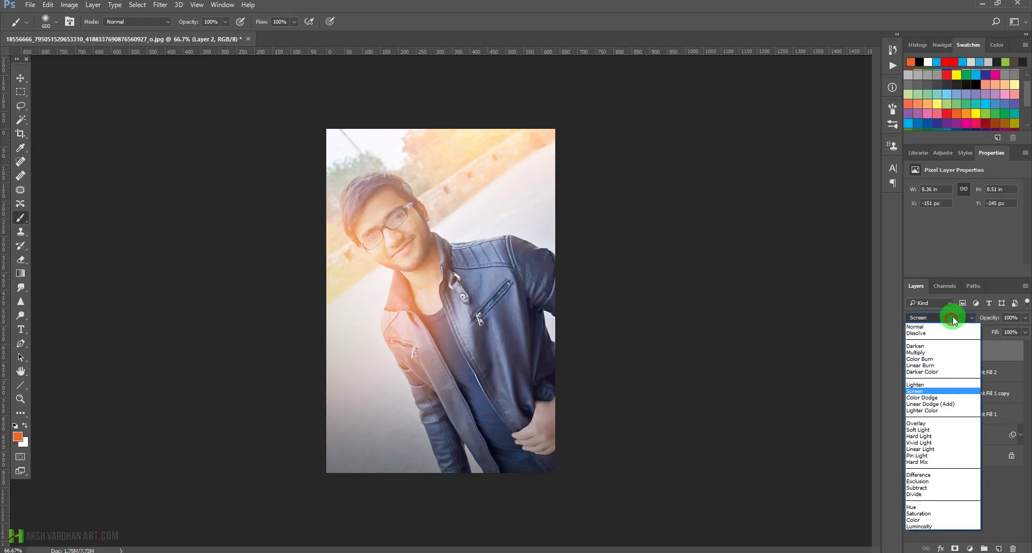
{"action": "left_click", "coordinate": [935, 405]}
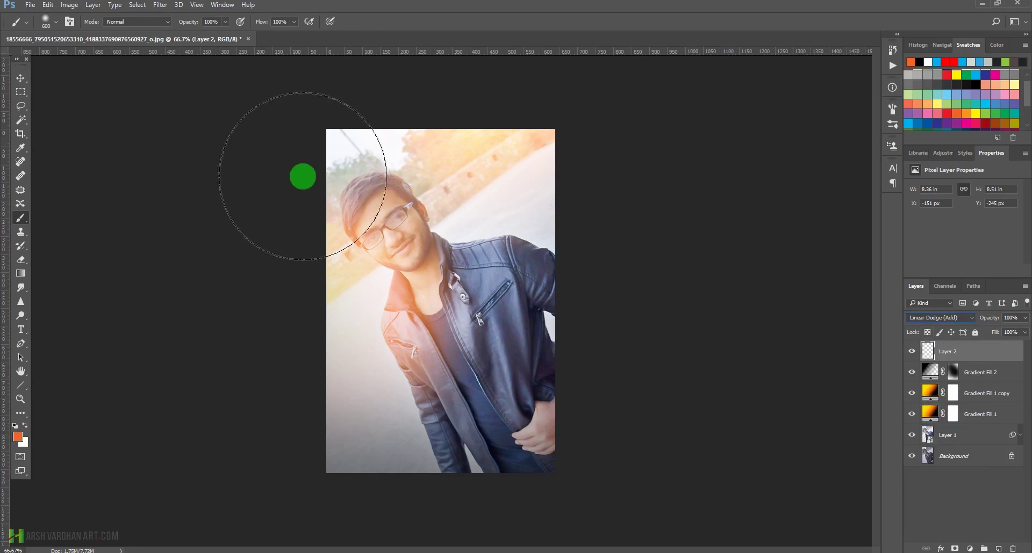
- Add another soft orange dab over the sky above the head on Layer 2 and nudge the layer slightly upward
{"action": "mouse_move", "coordinate": [367, 137]}
{"action": "left_mouse_down"}
{"action": "mouse_move", "coordinate": [353, 129]}
{"action": "mouse_move", "coordinate": [387, 127]}
{"action": "mouse_move", "coordinate": [355, 113]}
{"action": "mouse_move", "coordinate": [388, 159]}
{"action": "left_mouse_up"}
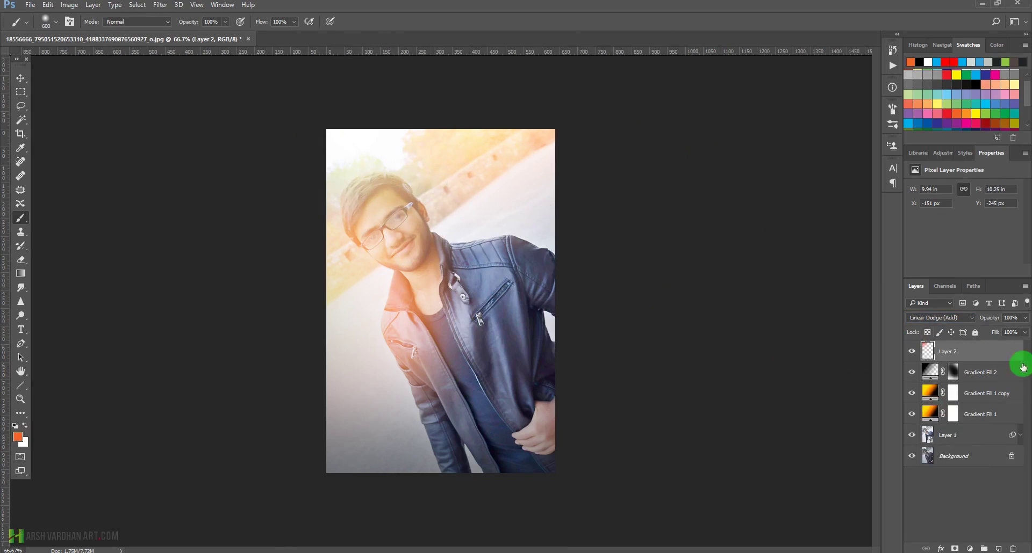
{"action": "key", "text": "v"}
{"action": "left_click_drag", "start_coordinate": [377, 144], "coordinate": [382, 161]}
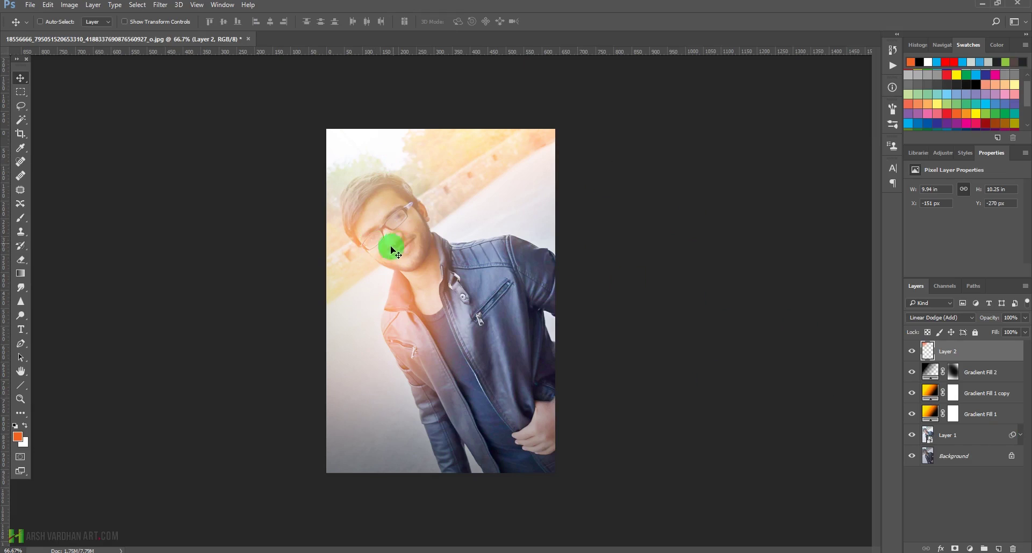
{"action": "left_click_drag", "start_coordinate": [349, 204], "coordinate": [375, 265]}
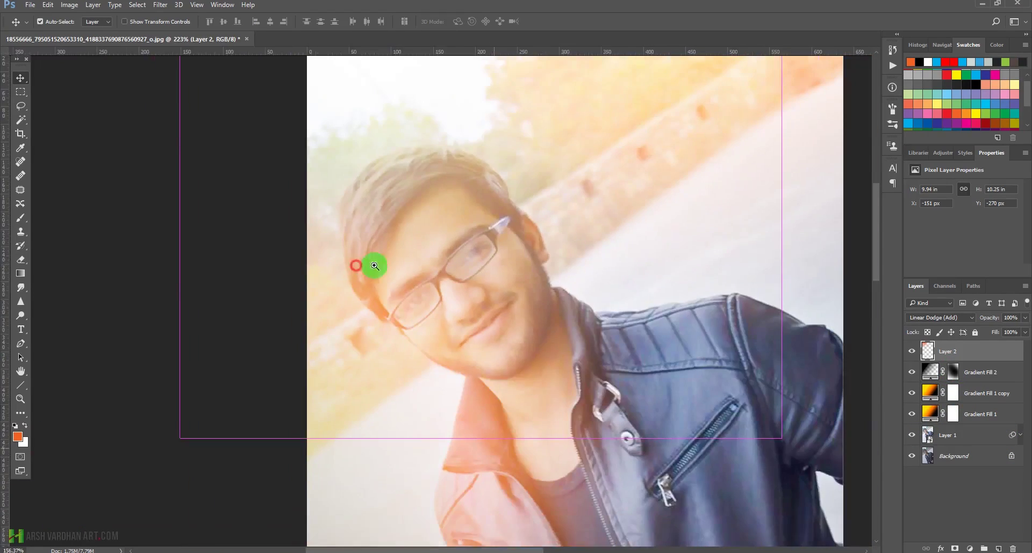
{"action": "left_click_drag", "start_coordinate": [565, 301], "coordinate": [495, 304]}
{"action": "left_click_drag", "start_coordinate": [442, 281], "coordinate": [480, 299]}
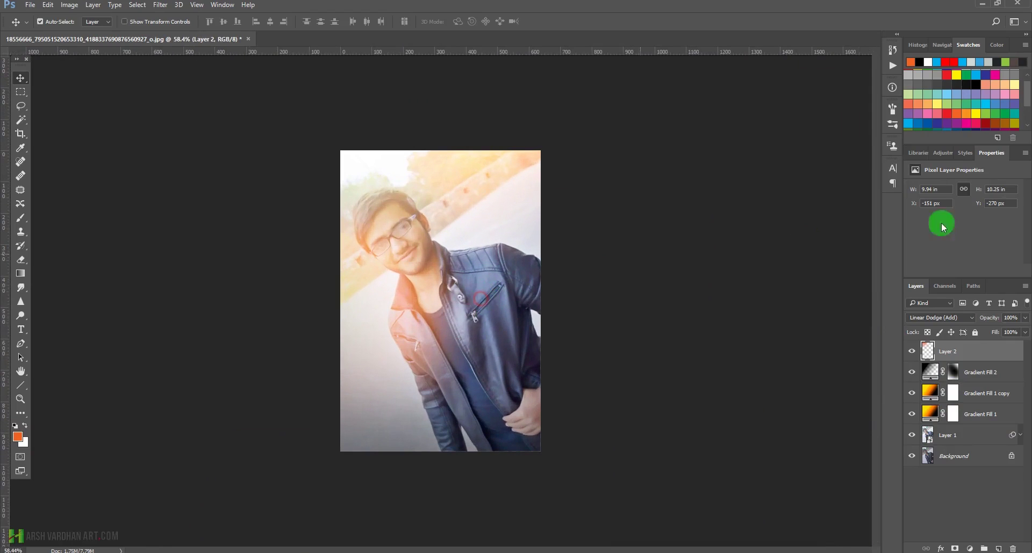
- Add a Curves adjustment layer brightening RGB from input 139 to output 219, and invert its mask to black
{"action": "left_click", "coordinate": [945, 155]}
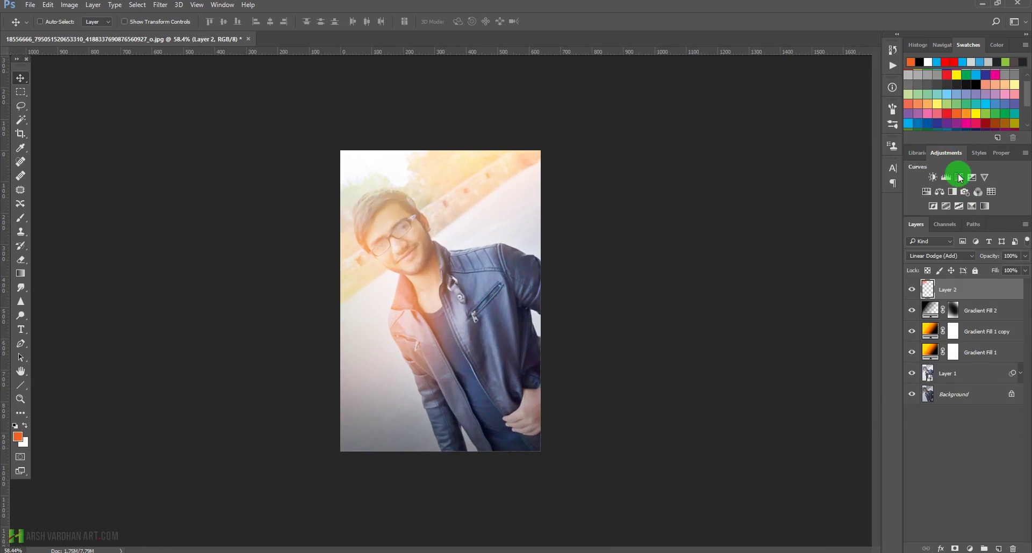
{"action": "left_click", "coordinate": [959, 177]}
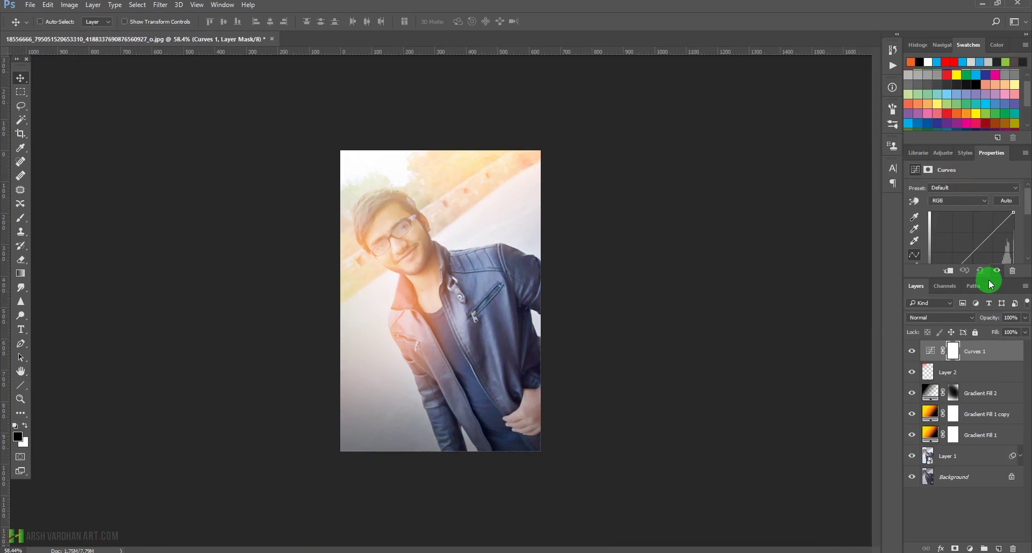
{"action": "left_click_drag", "start_coordinate": [992, 278], "coordinate": [990, 351]}
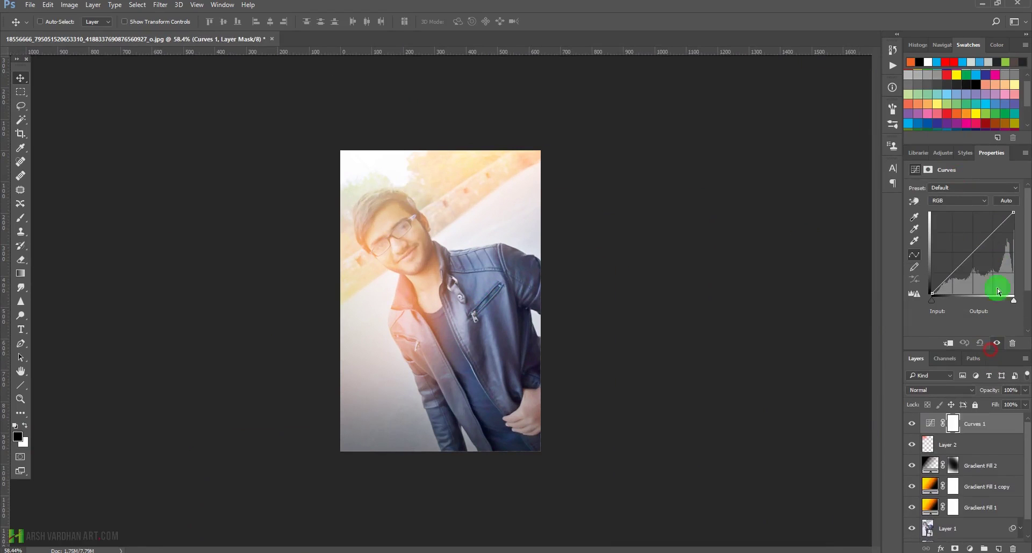
{"action": "left_click_drag", "start_coordinate": [993, 234], "coordinate": [975, 223]}
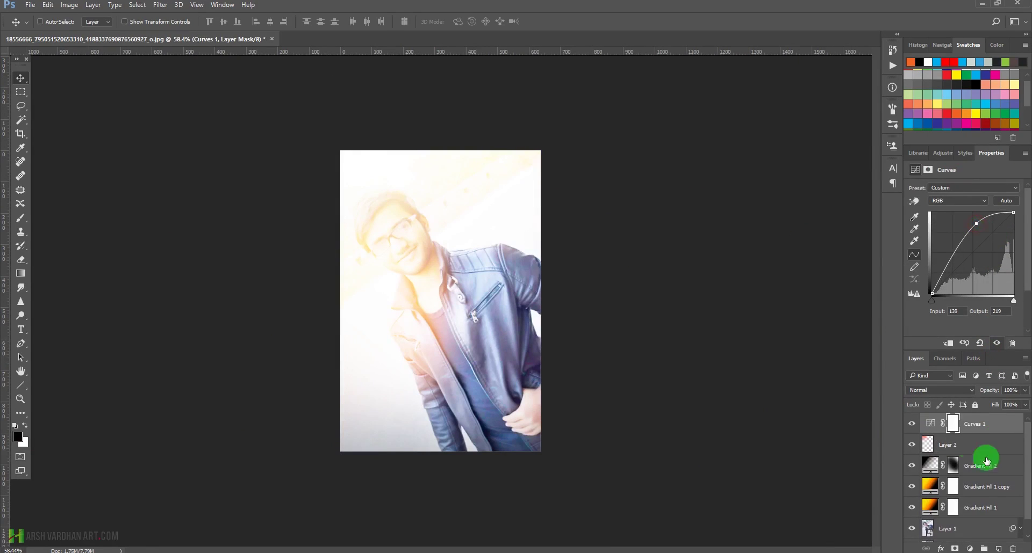
{"action": "left_click", "coordinate": [956, 425]}
{"action": "key", "text": "ctrl+i"}
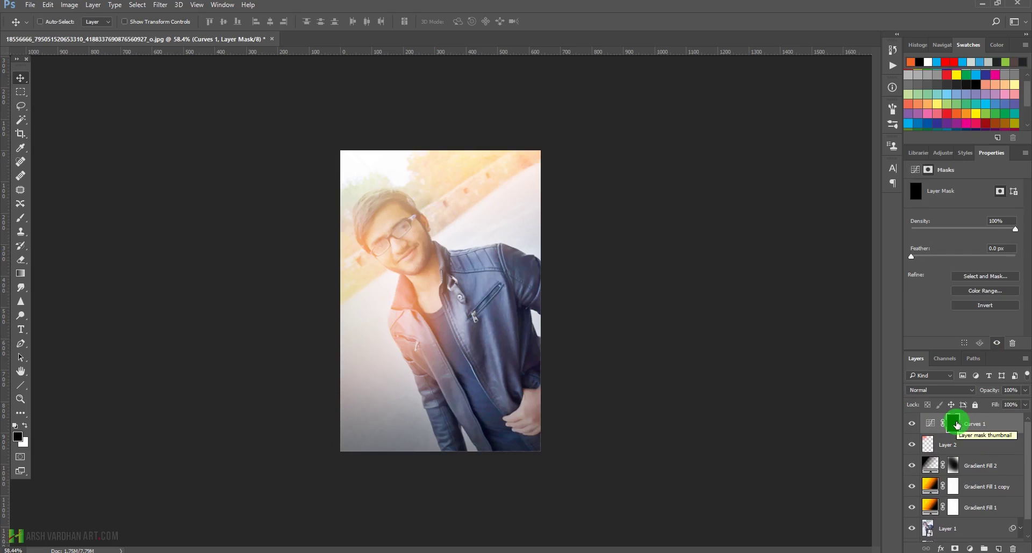
- Paint white over both eyes behind the glasses on the Curves 1 mask with a 9 px brush at 20% opacity
{"action": "left_click", "coordinate": [435, 257], "text": "ctrl"}
{"action": "left_click", "coordinate": [440, 269], "text": "ctrl"}
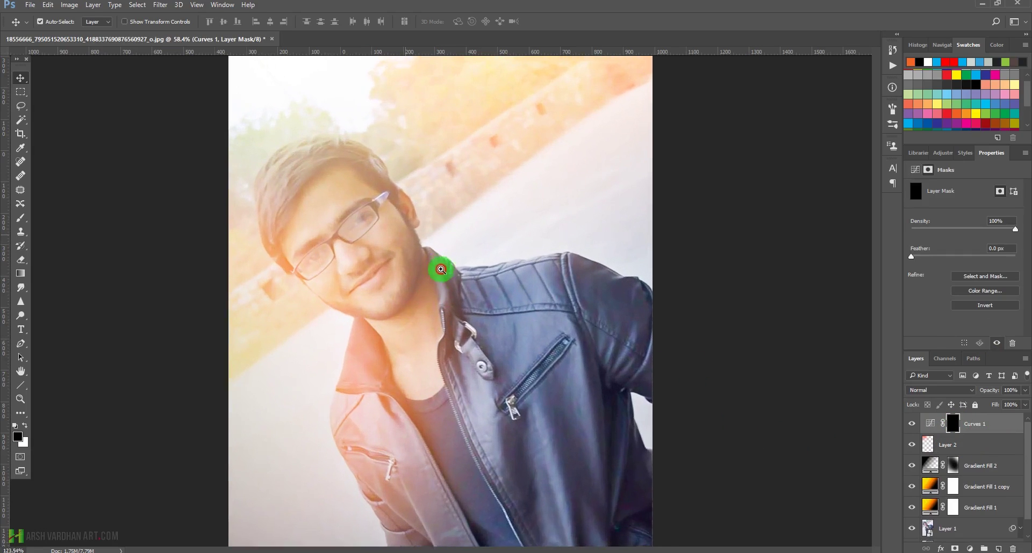
{"action": "key", "text": "b"}
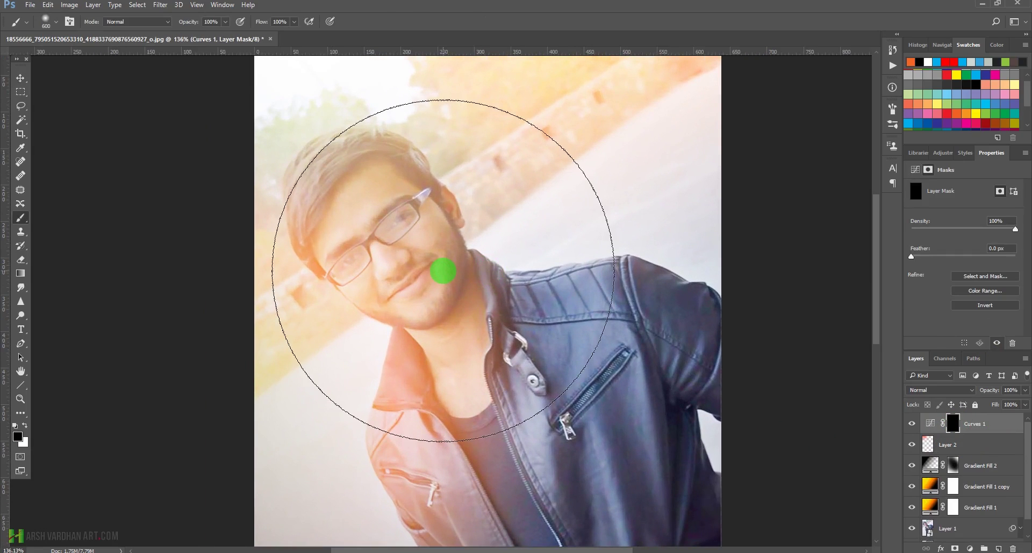
{"action": "key", "text": "bracketleft"}
{"action": "key", "text": "bracketleft"}
{"action": "key", "text": "bracketleft"}
{"action": "key", "text": "bracketleft"}
{"action": "key", "text": "bracketleft"}
{"action": "key", "text": "bracketleft"}
{"action": "key", "text": "bracketleft"}
{"action": "key", "text": "bracketleft"}
{"action": "key", "text": "bracketleft"}
{"action": "key", "text": "bracketleft"}
{"action": "key", "text": "bracketleft"}
{"action": "key", "text": "bracketleft"}
{"action": "key", "text": "bracketleft"}
{"action": "key", "text": "bracketleft"}
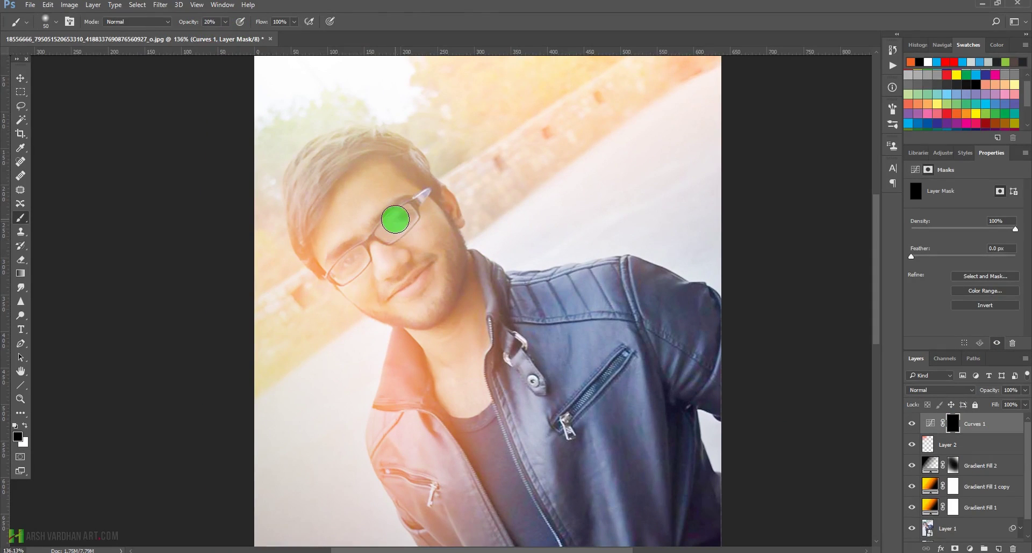
{"action": "key", "text": "bracketleft"}
{"action": "key", "text": "bracketleft"}
{"action": "key", "text": "bracketleft"}
{"action": "key", "text": "bracketleft"}
{"action": "key", "text": "bracketleft"}
{"action": "key", "text": "bracketleft"}
{"action": "key", "text": "bracketleft"}
{"action": "key", "text": "bracketleft"}
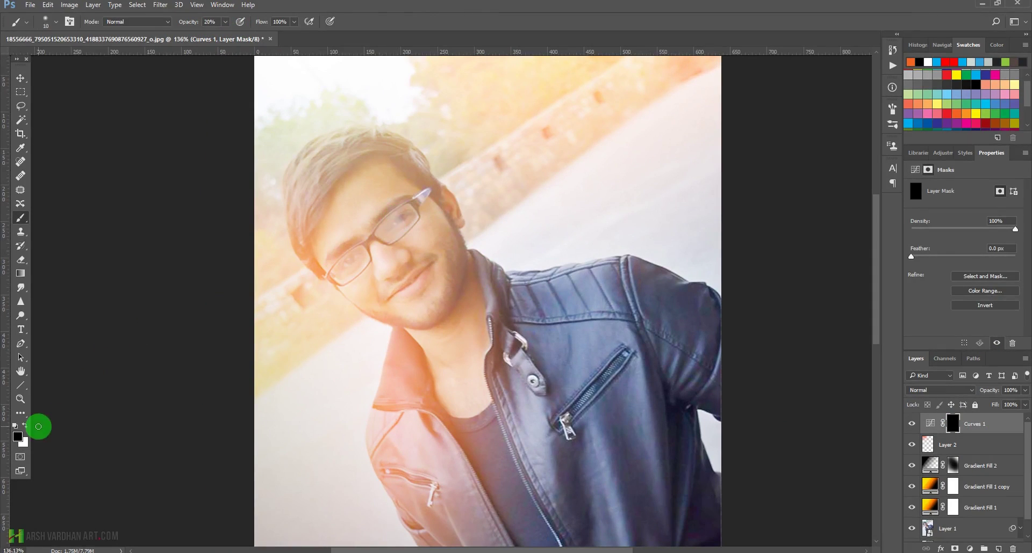
{"action": "left_click", "coordinate": [25, 426]}
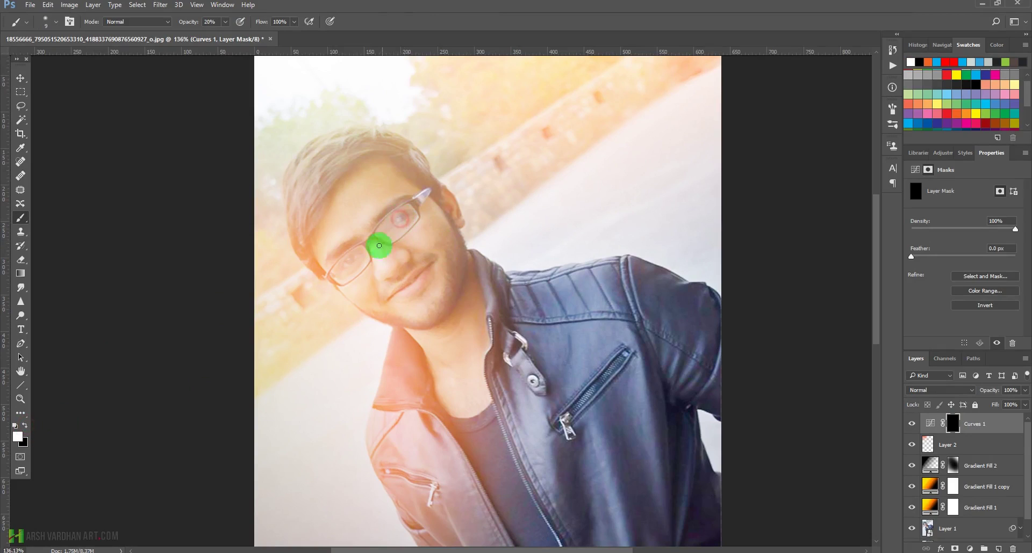
{"action": "left_click_drag", "start_coordinate": [379, 245], "coordinate": [353, 272]}
{"action": "mouse_move", "coordinate": [347, 260]}
{"action": "left_mouse_down"}
{"action": "mouse_move", "coordinate": [379, 242]}
{"action": "mouse_move", "coordinate": [352, 258]}
{"action": "left_mouse_up"}
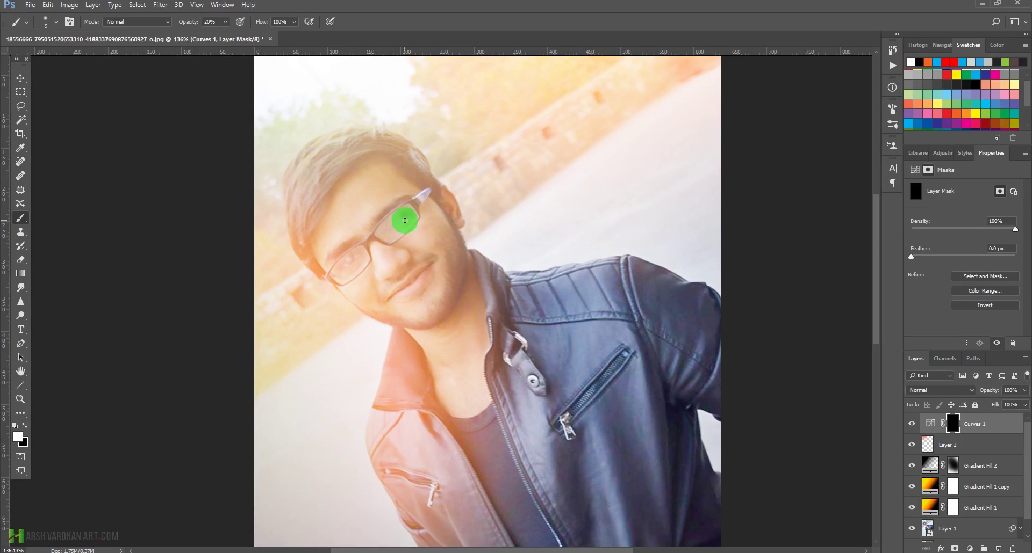
{"action": "left_click_drag", "start_coordinate": [559, 241], "coordinate": [499, 253]}
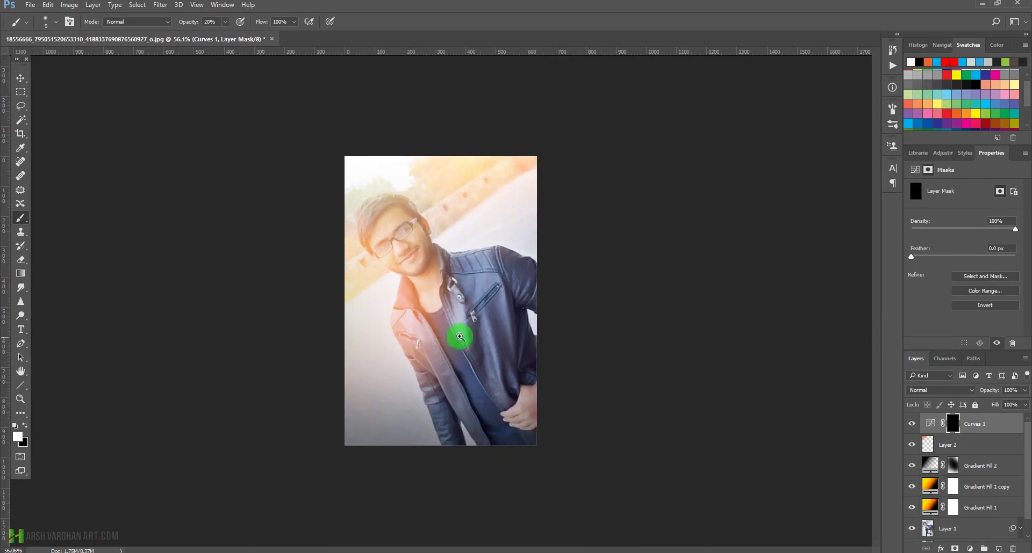
- Reduce the Curves 1 layer's opacity to 53%
{"action": "left_click_drag", "start_coordinate": [459, 334], "coordinate": [481, 338]}
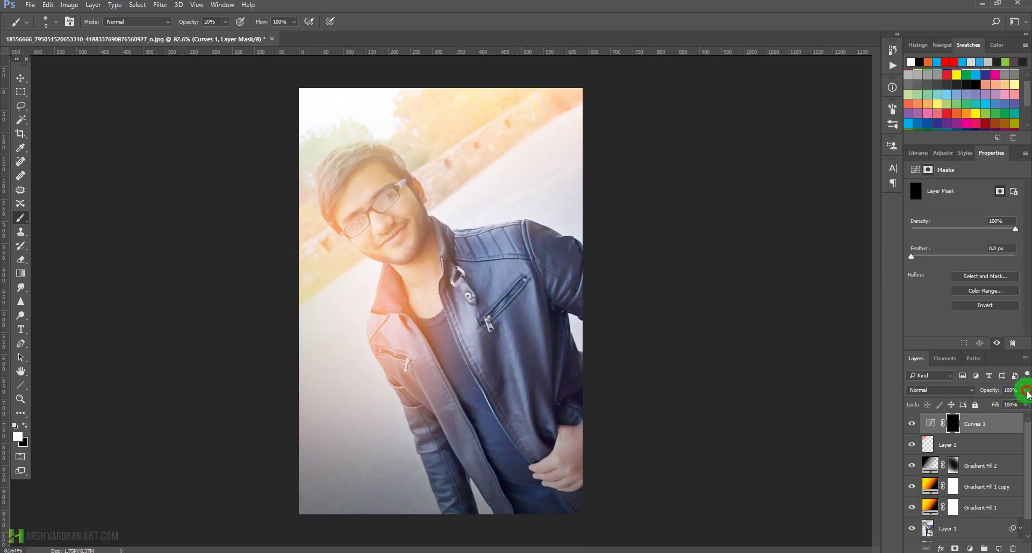
{"action": "left_click_drag", "start_coordinate": [1027, 394], "coordinate": [1000, 411]}
{"action": "left_click", "coordinate": [930, 424]}
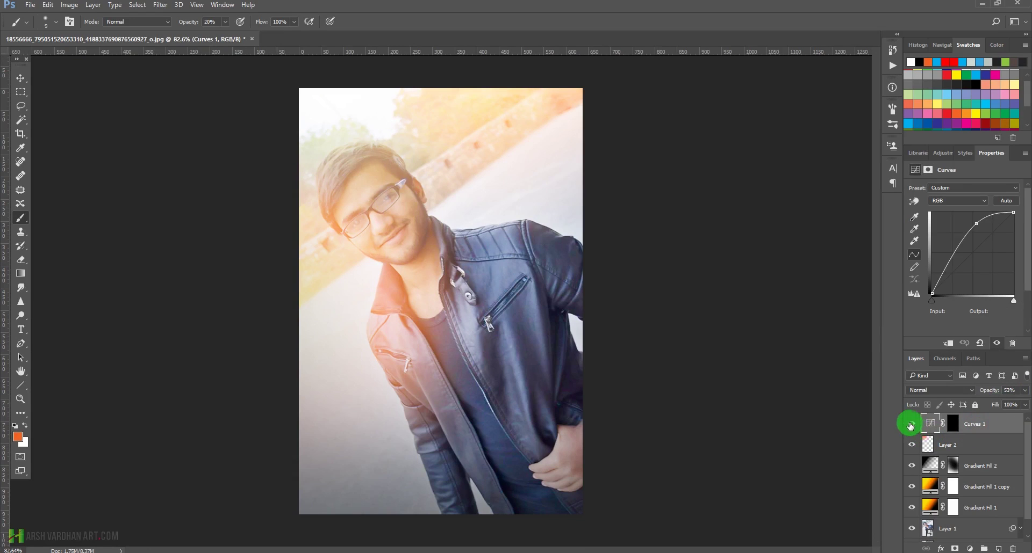
- Compare the portrait with and without the Curves 1 eye brightening, leaving the layer visible
{"action": "left_click", "coordinate": [911, 424]}
{"action": "left_click", "coordinate": [911, 424]}
{"action": "left_click", "coordinate": [910, 424]}
{"action": "left_click", "coordinate": [911, 424]}
{"action": "left_click", "coordinate": [911, 425]}
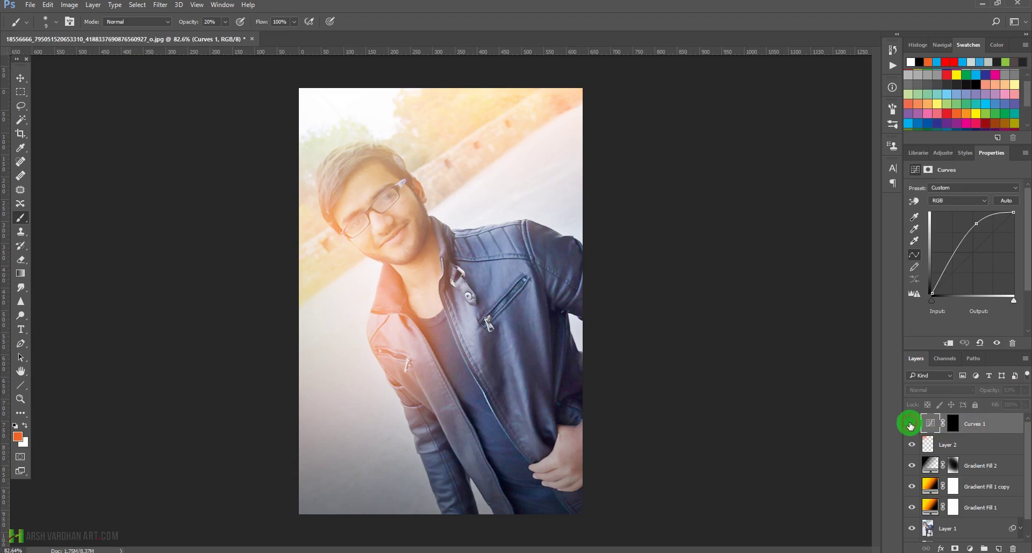
{"action": "left_click", "coordinate": [910, 425]}
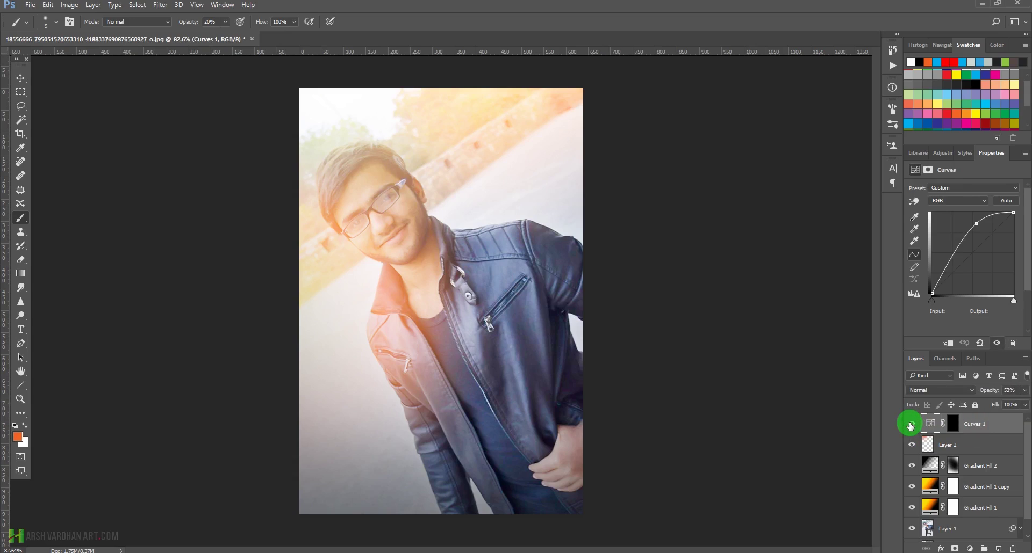
- Add a new layer above Curves 1, fill it with 50% gray, and set its blend mode to Overlay
{"action": "left_click", "coordinate": [998, 549]}
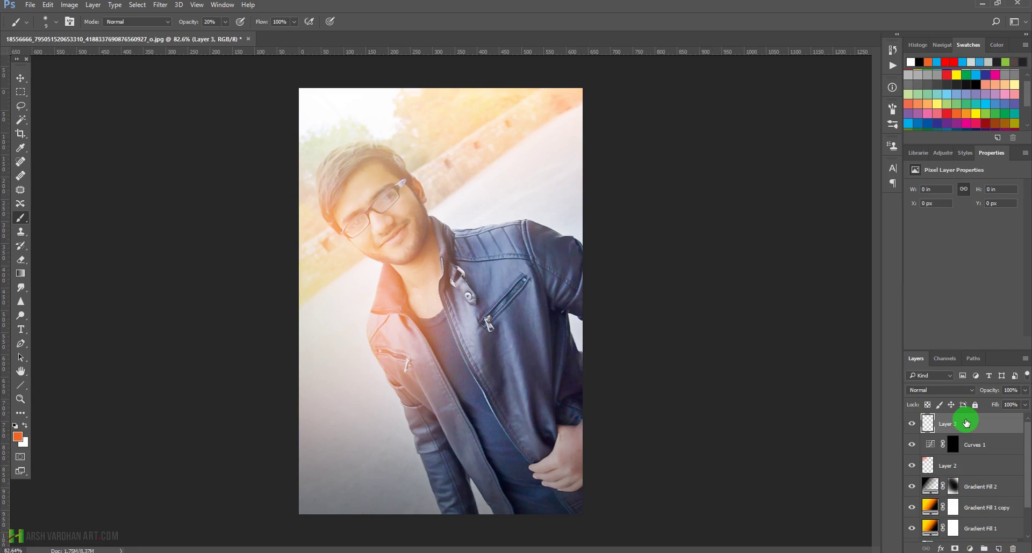
{"action": "key", "text": "shift+F5"}
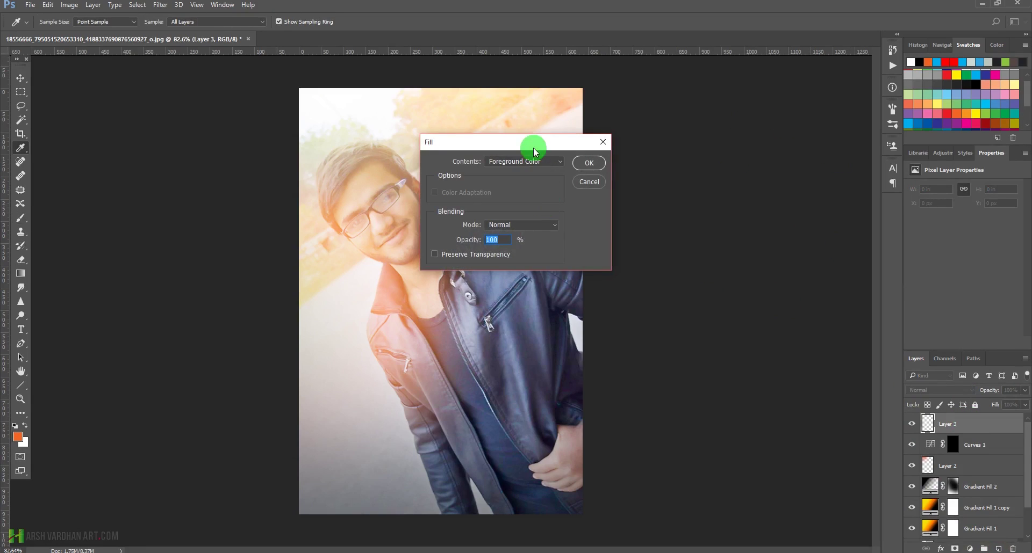
{"action": "left_click_drag", "start_coordinate": [535, 152], "coordinate": [580, 115]}
{"action": "left_click", "coordinate": [593, 124]}
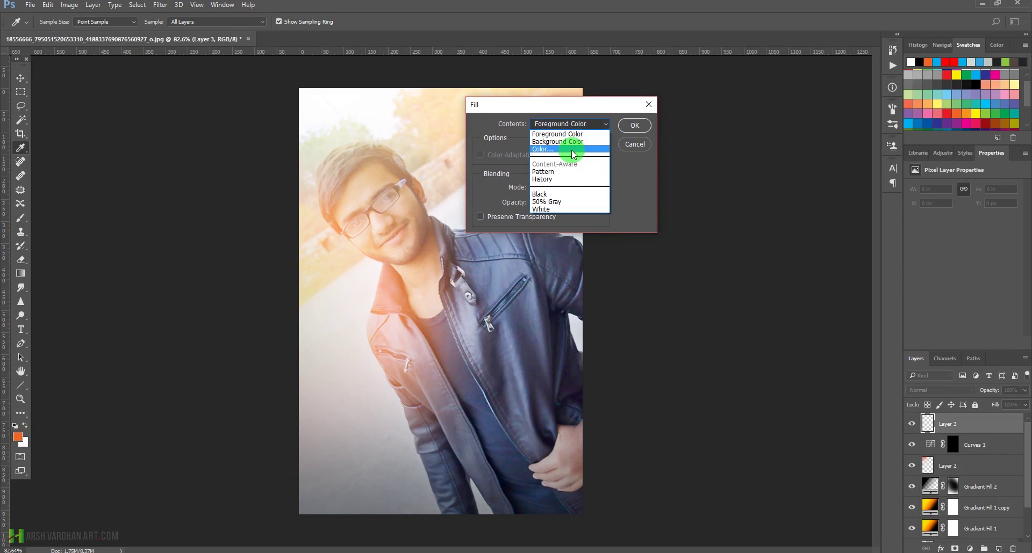
{"action": "left_click", "coordinate": [546, 203]}
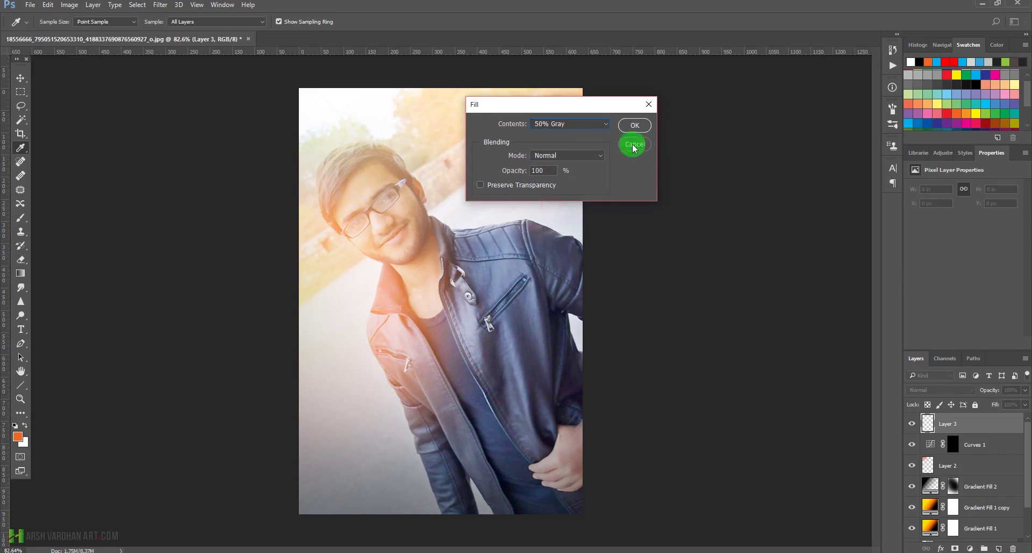
{"action": "left_click", "coordinate": [635, 126]}
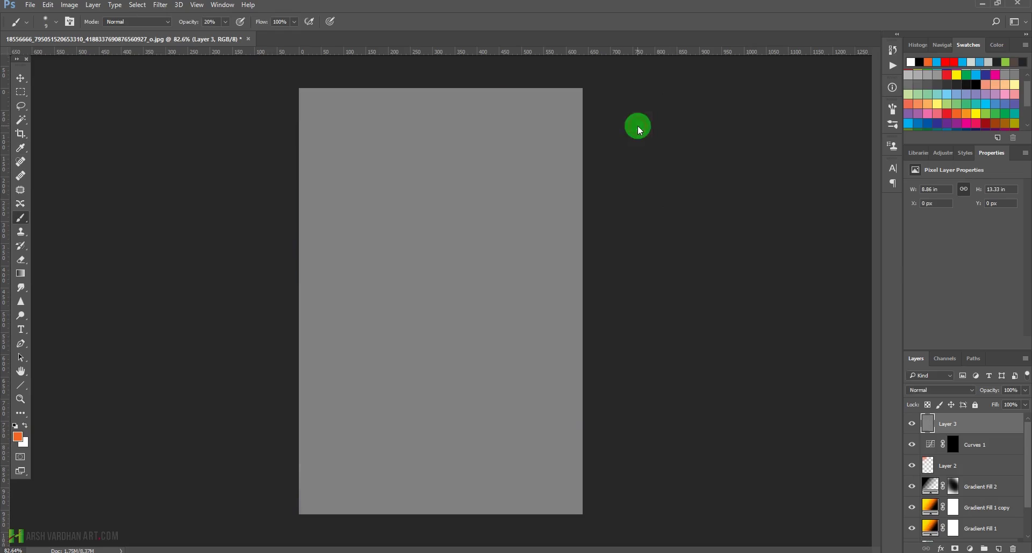
{"action": "left_click", "coordinate": [932, 391]}
{"action": "left_click", "coordinate": [939, 279]}
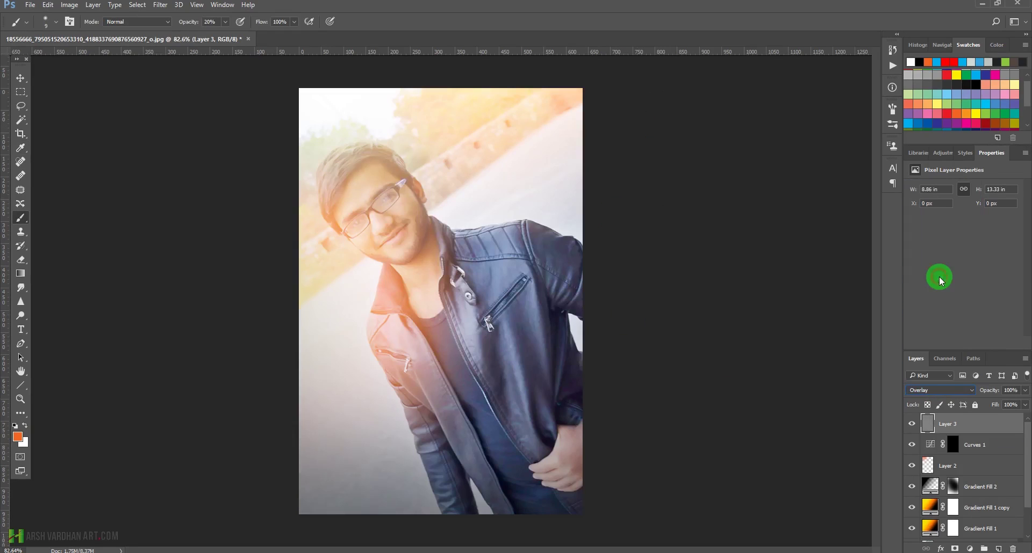
- Set up the Dodge tool with a 70 px brush, Midtones range and 11% exposure
{"action": "left_click", "coordinate": [20, 319]}
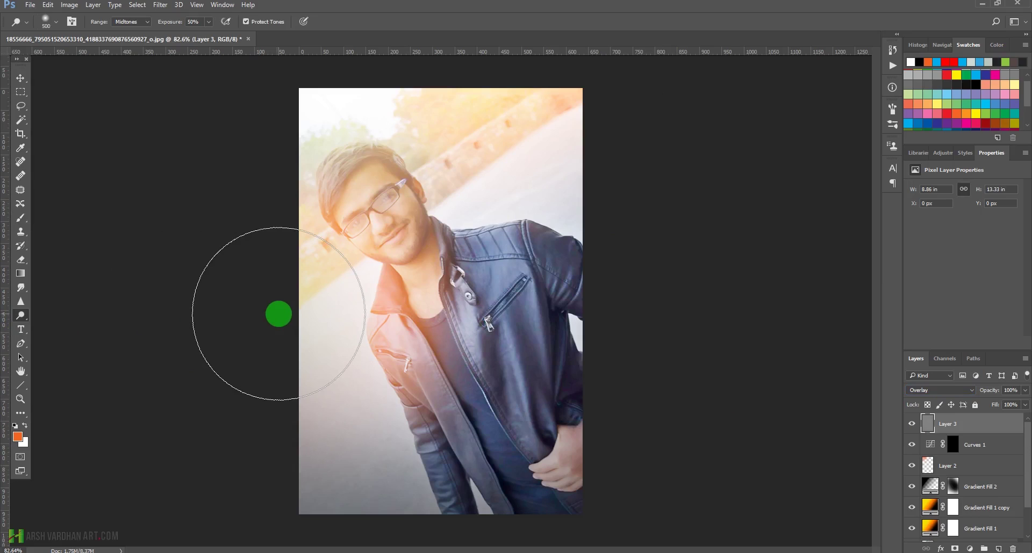
{"action": "key", "text": "bracketleft"}
{"action": "key", "text": "bracketleft"}
{"action": "key", "text": "bracketleft"}
{"action": "key", "text": "bracketleft"}
{"action": "key", "text": "bracketleft"}
{"action": "key", "text": "bracketleft"}
{"action": "key", "text": "bracketleft"}
{"action": "key", "text": "bracketleft"}
{"action": "key", "text": "bracketleft"}
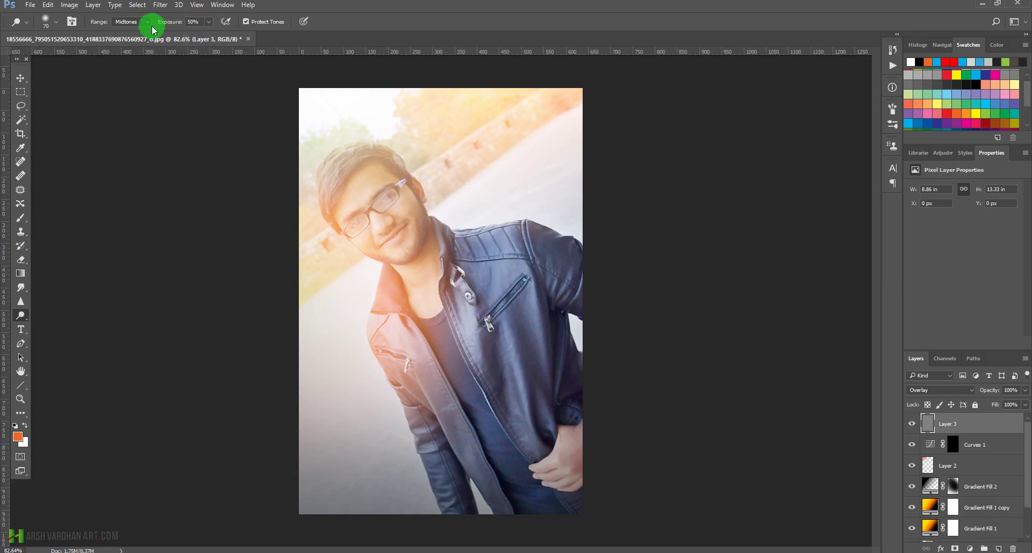
{"action": "left_click", "coordinate": [210, 23]}
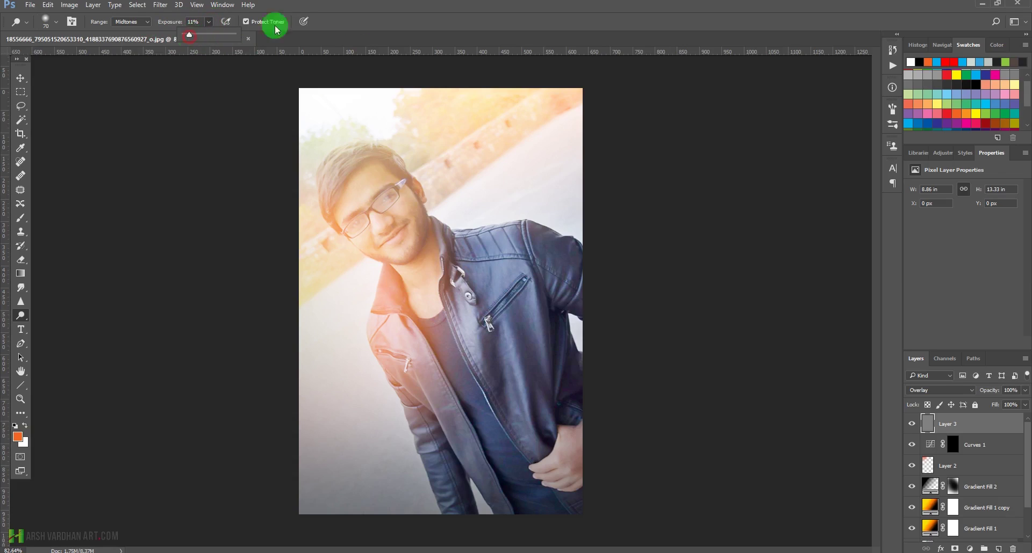
{"action": "left_click", "coordinate": [376, 16]}
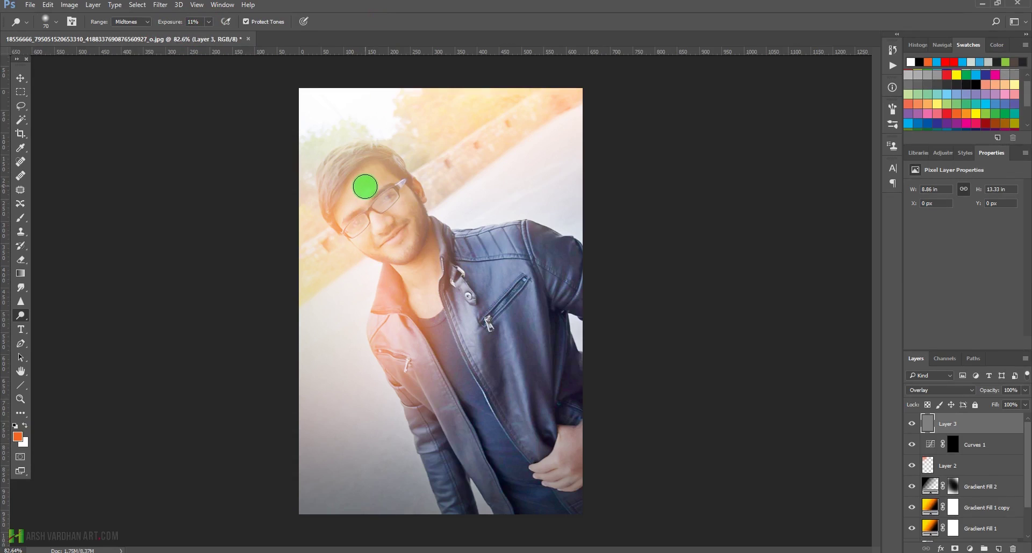
- Dodge highlights on the face, neck and jacket on Layer 3, varying the brush size down to about 20 px
{"action": "mouse_move", "coordinate": [365, 186]}
{"action": "left_mouse_down"}
{"action": "mouse_move", "coordinate": [344, 214]}
{"action": "mouse_move", "coordinate": [363, 181]}
{"action": "mouse_move", "coordinate": [373, 185]}
{"action": "mouse_move", "coordinate": [389, 220]}
{"action": "mouse_move", "coordinate": [375, 214]}
{"action": "mouse_move", "coordinate": [381, 228]}
{"action": "mouse_move", "coordinate": [361, 234]}
{"action": "mouse_move", "coordinate": [362, 253]}
{"action": "mouse_move", "coordinate": [365, 244]}
{"action": "mouse_move", "coordinate": [403, 255]}
{"action": "mouse_move", "coordinate": [410, 224]}
{"action": "mouse_move", "coordinate": [393, 214]}
{"action": "mouse_move", "coordinate": [404, 203]}
{"action": "mouse_move", "coordinate": [412, 215]}
{"action": "mouse_move", "coordinate": [404, 186]}
{"action": "mouse_move", "coordinate": [417, 206]}
{"action": "mouse_move", "coordinate": [417, 180]}
{"action": "mouse_move", "coordinate": [423, 190]}
{"action": "mouse_move", "coordinate": [395, 158]}
{"action": "mouse_move", "coordinate": [401, 168]}
{"action": "mouse_move", "coordinate": [358, 163]}
{"action": "mouse_move", "coordinate": [341, 180]}
{"action": "mouse_move", "coordinate": [349, 155]}
{"action": "mouse_move", "coordinate": [322, 170]}
{"action": "mouse_move", "coordinate": [349, 154]}
{"action": "mouse_move", "coordinate": [323, 176]}
{"action": "mouse_move", "coordinate": [386, 243]}
{"action": "mouse_move", "coordinate": [396, 240]}
{"action": "mouse_move", "coordinate": [392, 255]}
{"action": "mouse_move", "coordinate": [408, 240]}
{"action": "mouse_move", "coordinate": [362, 240]}
{"action": "mouse_move", "coordinate": [343, 213]}
{"action": "left_mouse_up"}
{"action": "key", "text": "bracketleft"}
{"action": "key", "text": "bracketleft"}
{"action": "key", "text": "bracketleft"}
{"action": "key", "text": "bracketright"}
{"action": "key", "text": "bracketleft"}
{"action": "key", "text": "bracketright"}
{"action": "mouse_move", "coordinate": [398, 271]}
{"action": "left_mouse_down"}
{"action": "mouse_move", "coordinate": [434, 322]}
{"action": "mouse_move", "coordinate": [456, 279]}
{"action": "mouse_move", "coordinate": [489, 327]}
{"action": "mouse_move", "coordinate": [489, 292]}
{"action": "mouse_move", "coordinate": [484, 328]}
{"action": "mouse_move", "coordinate": [500, 299]}
{"action": "mouse_move", "coordinate": [523, 419]}
{"action": "mouse_move", "coordinate": [511, 313]}
{"action": "mouse_move", "coordinate": [520, 281]}
{"action": "mouse_move", "coordinate": [536, 302]}
{"action": "mouse_move", "coordinate": [498, 284]}
{"action": "mouse_move", "coordinate": [456, 445]}
{"action": "mouse_move", "coordinate": [523, 410]}
{"action": "mouse_move", "coordinate": [552, 475]}
{"action": "mouse_move", "coordinate": [441, 512]}
{"action": "left_mouse_up"}
{"action": "key", "text": "bracketright"}
{"action": "key", "text": "bracketright"}
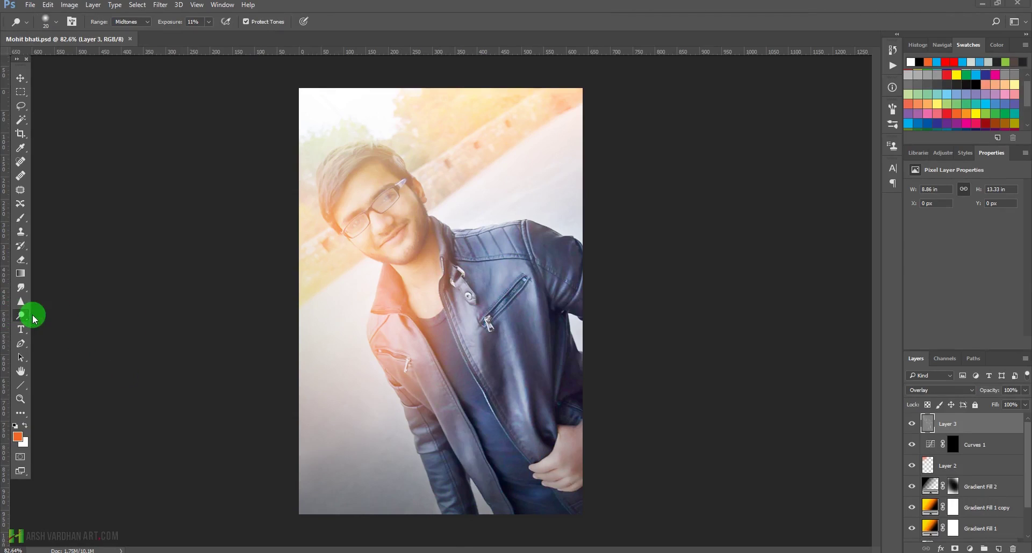
- Switch to the Burn tool at 15% exposure and darken the hair on Layer 3, reducing the brush to 10 px
{"action": "left_click", "coordinate": [22, 317]}
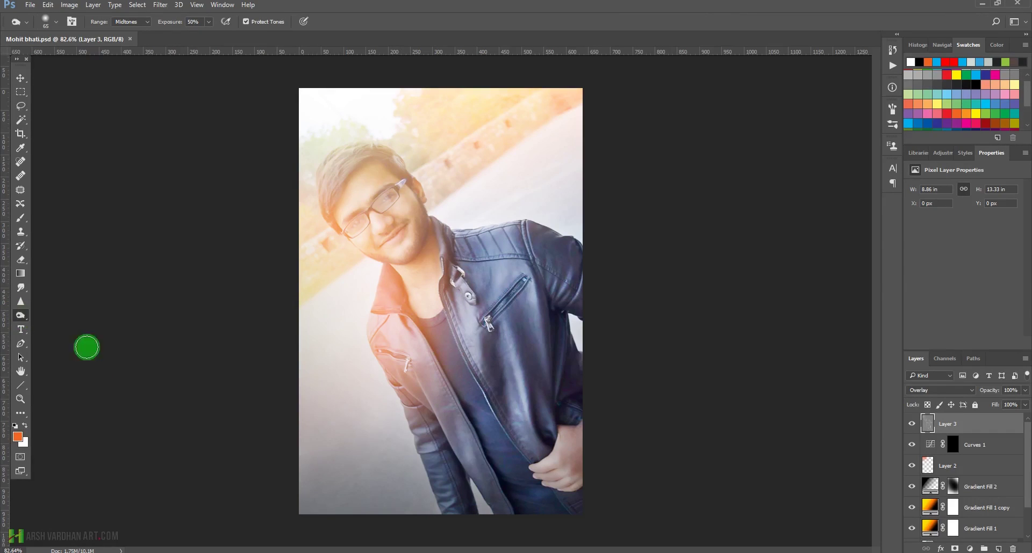
{"action": "left_click", "coordinate": [209, 21]}
{"action": "left_click_drag", "start_coordinate": [198, 36], "coordinate": [194, 41]}
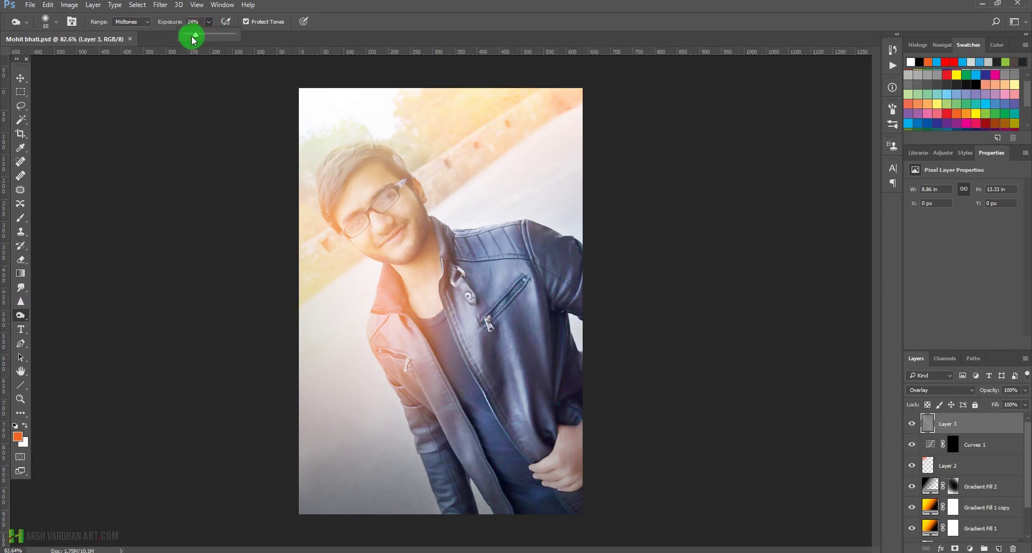
{"action": "left_click", "coordinate": [312, 7]}
{"action": "mouse_move", "coordinate": [343, 203]}
{"action": "left_mouse_down"}
{"action": "mouse_move", "coordinate": [400, 237]}
{"action": "mouse_move", "coordinate": [362, 226]}
{"action": "mouse_move", "coordinate": [344, 174]}
{"action": "mouse_move", "coordinate": [387, 148]}
{"action": "mouse_move", "coordinate": [352, 164]}
{"action": "mouse_move", "coordinate": [330, 199]}
{"action": "mouse_move", "coordinate": [371, 141]}
{"action": "mouse_move", "coordinate": [394, 147]}
{"action": "mouse_move", "coordinate": [431, 193]}
{"action": "mouse_move", "coordinate": [413, 164]}
{"action": "left_mouse_up"}
{"action": "key", "text": "bracketleft"}
{"action": "key", "text": "bracketleft"}
{"action": "key", "text": "bracketleft"}
{"action": "key", "text": "bracketleft"}
{"action": "key", "text": "bracketleft"}
{"action": "key", "text": "bracketleft"}
{"action": "key", "text": "bracketleft"}
{"action": "key", "text": "bracketleft"}
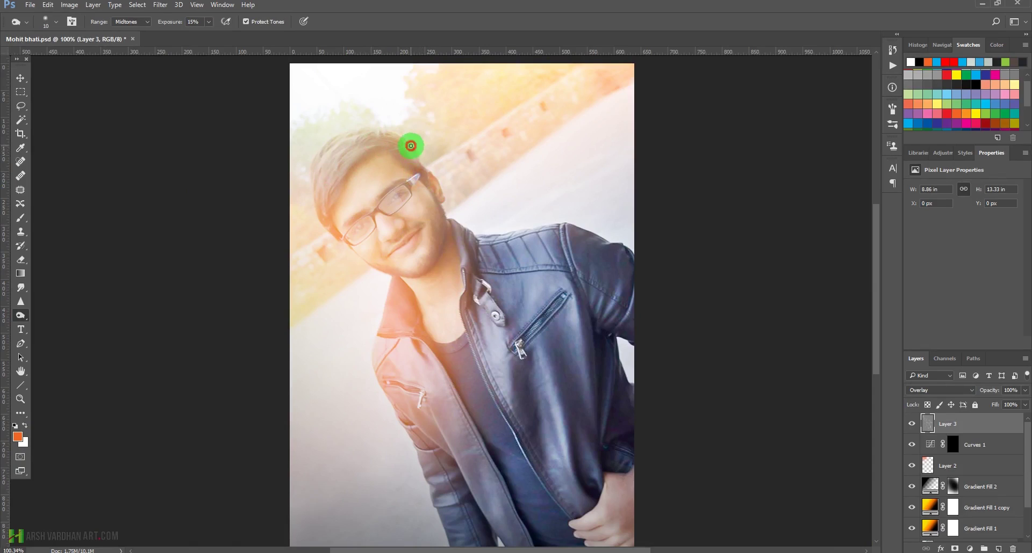
- Lower the Burn exposure to 9% and darken the shadows around the eyebrows, glasses, nose and cheek on Layer 3
{"action": "left_click", "coordinate": [210, 23]}
{"action": "key", "text": "bracketright"}
{"action": "mouse_move", "coordinate": [382, 229]}
{"action": "left_mouse_down"}
{"action": "mouse_move", "coordinate": [350, 224]}
{"action": "mouse_move", "coordinate": [391, 186]}
{"action": "mouse_move", "coordinate": [395, 200]}
{"action": "left_mouse_up"}
{"action": "left_click", "coordinate": [379, 201]}
{"action": "mouse_move", "coordinate": [412, 191]}
{"action": "left_mouse_down"}
{"action": "mouse_move", "coordinate": [356, 230]}
{"action": "mouse_move", "coordinate": [363, 219]}
{"action": "left_mouse_up"}
{"action": "key", "text": "bracketleft"}
{"action": "left_click", "coordinate": [377, 209]}
{"action": "mouse_move", "coordinate": [379, 210]}
{"action": "left_mouse_down"}
{"action": "mouse_move", "coordinate": [409, 184]}
{"action": "mouse_move", "coordinate": [430, 195]}
{"action": "mouse_move", "coordinate": [425, 175]}
{"action": "mouse_move", "coordinate": [443, 223]}
{"action": "mouse_move", "coordinate": [429, 271]}
{"action": "mouse_move", "coordinate": [435, 263]}
{"action": "mouse_move", "coordinate": [384, 269]}
{"action": "mouse_move", "coordinate": [425, 268]}
{"action": "mouse_move", "coordinate": [442, 227]}
{"action": "mouse_move", "coordinate": [434, 195]}
{"action": "mouse_move", "coordinate": [444, 237]}
{"action": "left_mouse_up"}
- Burn along the neck, neckline and shirt front on Layer 3, starting with a 20 px brush
{"action": "key", "text": "bracketright"}
{"action": "key", "text": "bracketright"}
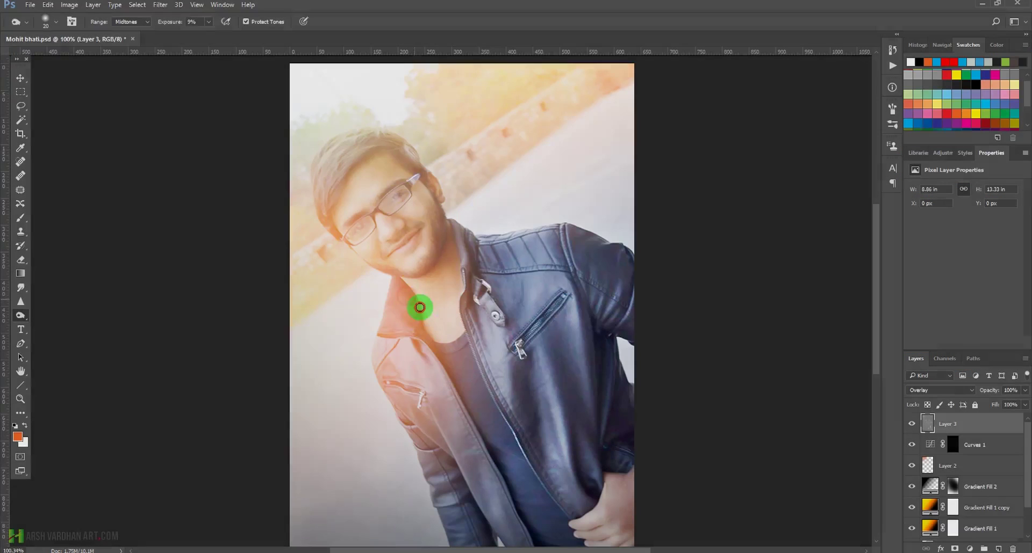
{"action": "mouse_move", "coordinate": [421, 307]}
{"action": "left_mouse_down"}
{"action": "mouse_move", "coordinate": [425, 343]}
{"action": "mouse_move", "coordinate": [390, 335]}
{"action": "mouse_move", "coordinate": [433, 344]}
{"action": "left_mouse_up"}
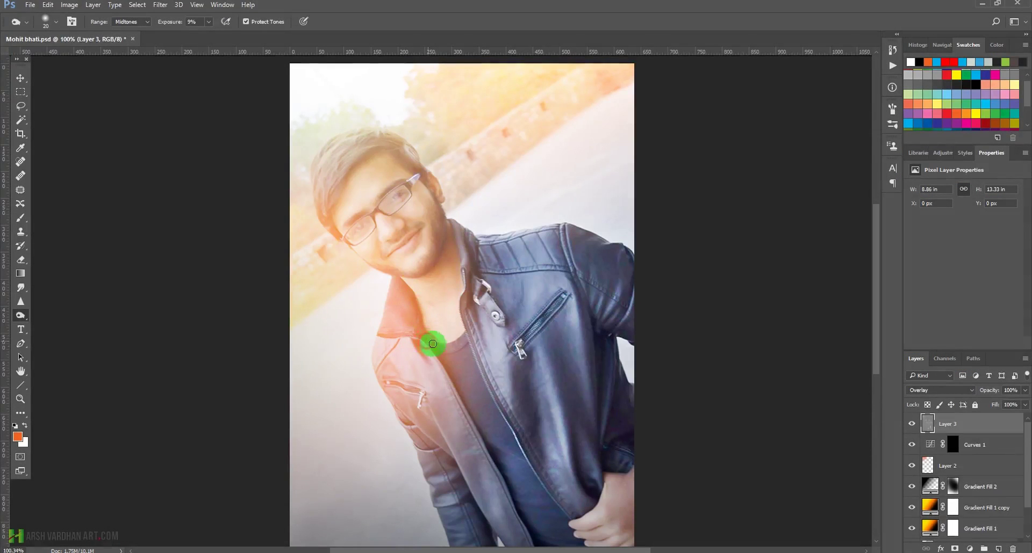
{"action": "mouse_move", "coordinate": [450, 377]}
{"action": "left_mouse_down"}
{"action": "mouse_move", "coordinate": [478, 428]}
{"action": "mouse_move", "coordinate": [469, 335]}
{"action": "left_mouse_up"}
{"action": "key", "text": "bracketright"}
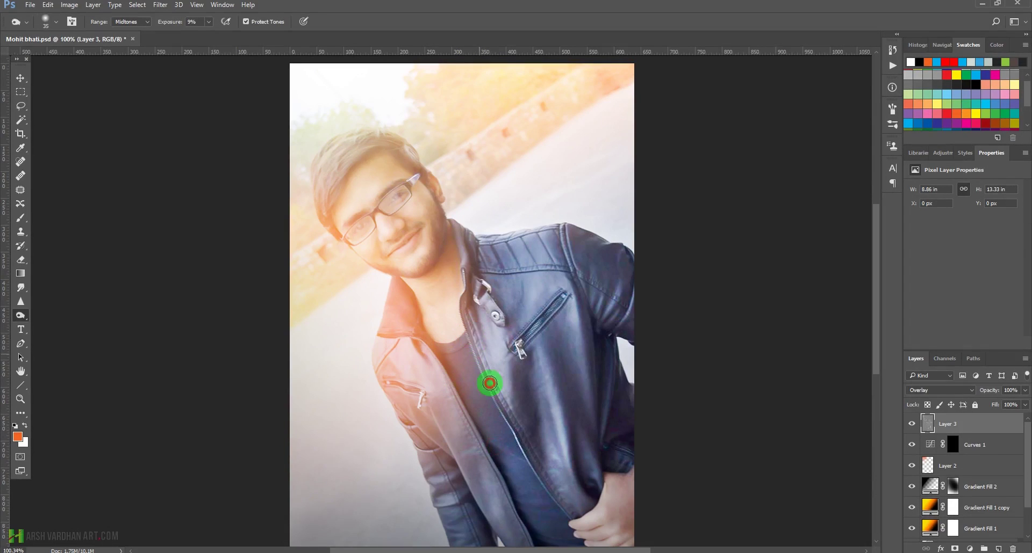
{"action": "left_click_drag", "start_coordinate": [490, 383], "coordinate": [469, 337]}
- Burn the shadows around the chest pocket zip, the dark jacket front and its upper sleeve on Layer 3
{"action": "key", "text": "bracketleft"}
{"action": "key", "text": "bracketleft"}
{"action": "left_click_drag", "start_coordinate": [532, 333], "coordinate": [553, 311]}
{"action": "key", "text": "bracketright"}
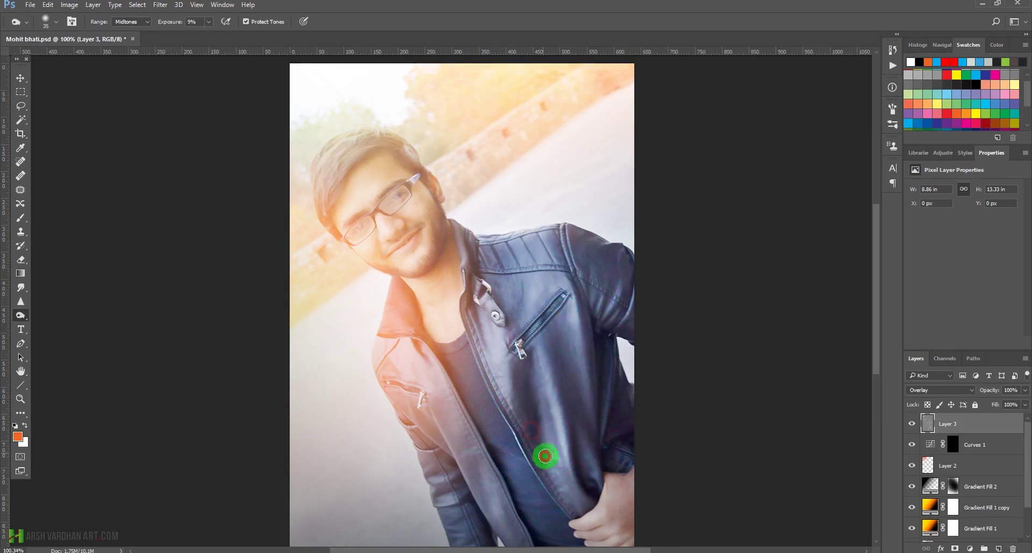
{"action": "mouse_move", "coordinate": [597, 439]}
{"action": "left_mouse_down"}
{"action": "mouse_move", "coordinate": [610, 384]}
{"action": "mouse_move", "coordinate": [605, 397]}
{"action": "mouse_move", "coordinate": [606, 346]}
{"action": "mouse_move", "coordinate": [616, 441]}
{"action": "left_mouse_up"}
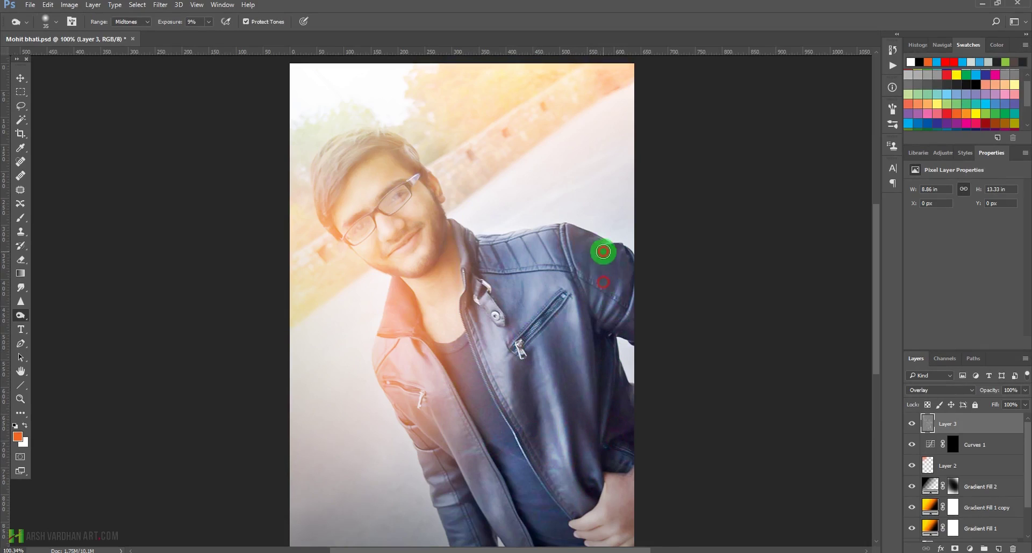
{"action": "left_click", "coordinate": [611, 268]}
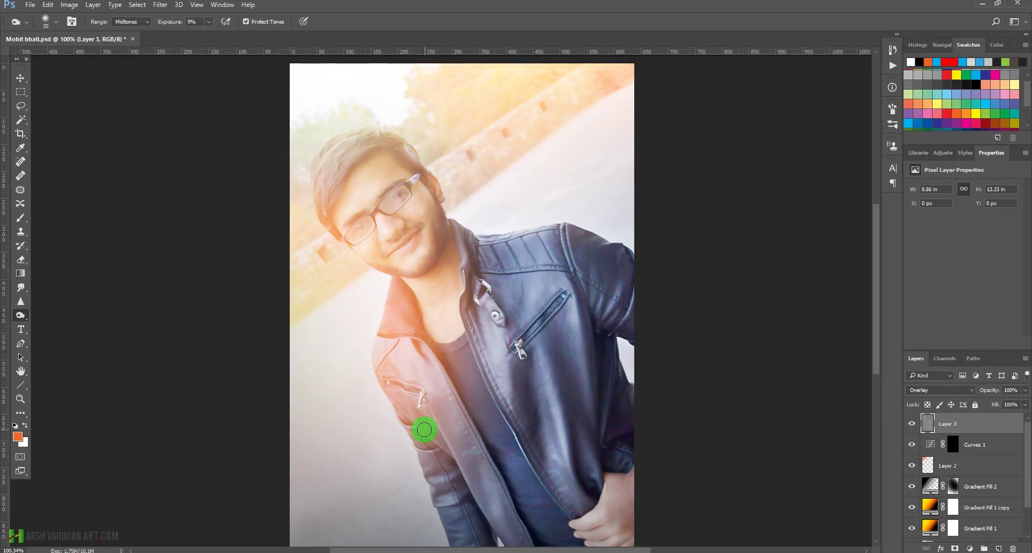
- Burn the lower sleeve on the sunlit side of the jacket and its orange-tinted collar on Layer 3
{"action": "left_click", "coordinate": [442, 473]}
{"action": "mouse_move", "coordinate": [449, 477]}
{"action": "left_mouse_down"}
{"action": "mouse_move", "coordinate": [445, 500]}
{"action": "mouse_move", "coordinate": [479, 502]}
{"action": "mouse_move", "coordinate": [464, 500]}
{"action": "mouse_move", "coordinate": [459, 534]}
{"action": "left_mouse_up"}
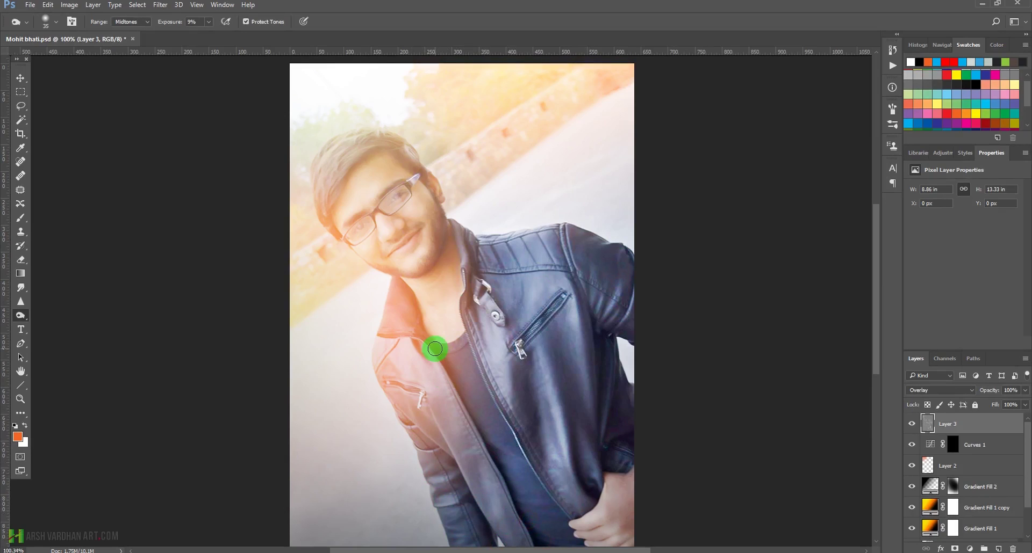
{"action": "mouse_move", "coordinate": [396, 289]}
{"action": "left_mouse_down"}
{"action": "mouse_move", "coordinate": [417, 333]}
{"action": "mouse_move", "coordinate": [401, 334]}
{"action": "left_mouse_up"}
{"action": "left_click", "coordinate": [392, 335]}
- Burn the side and top of the hair on Layer 3 at 9% exposure, finishing with a 20 px brush
{"action": "key", "text": "bracketleft"}
{"action": "mouse_move", "coordinate": [341, 174]}
{"action": "left_mouse_down"}
{"action": "mouse_move", "coordinate": [334, 202]}
{"action": "mouse_move", "coordinate": [335, 160]}
{"action": "mouse_move", "coordinate": [324, 150]}
{"action": "mouse_move", "coordinate": [316, 187]}
{"action": "left_mouse_up"}
{"action": "key", "text": "bracketleft"}
{"action": "key", "text": "bracketleft"}
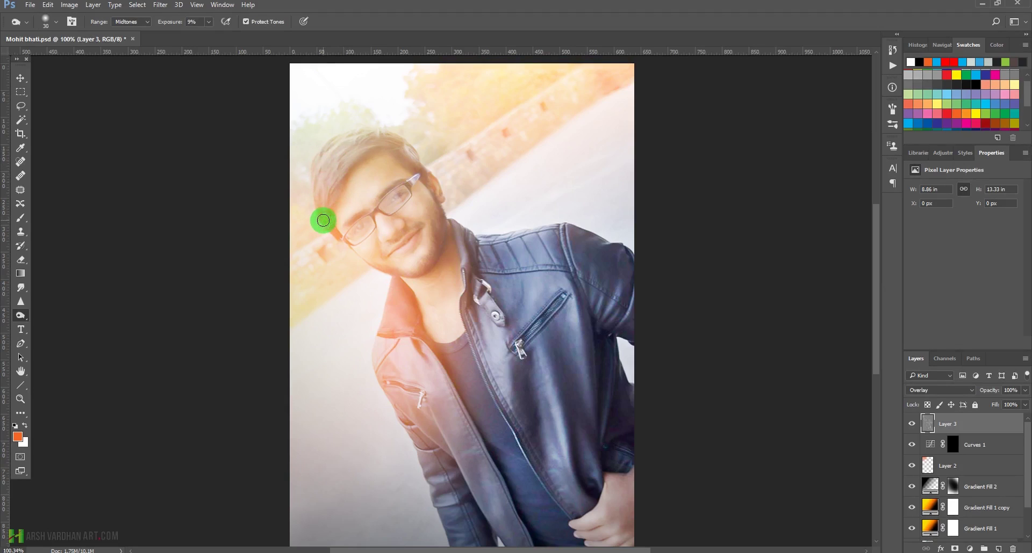
{"action": "left_click_drag", "start_coordinate": [322, 220], "coordinate": [329, 227]}
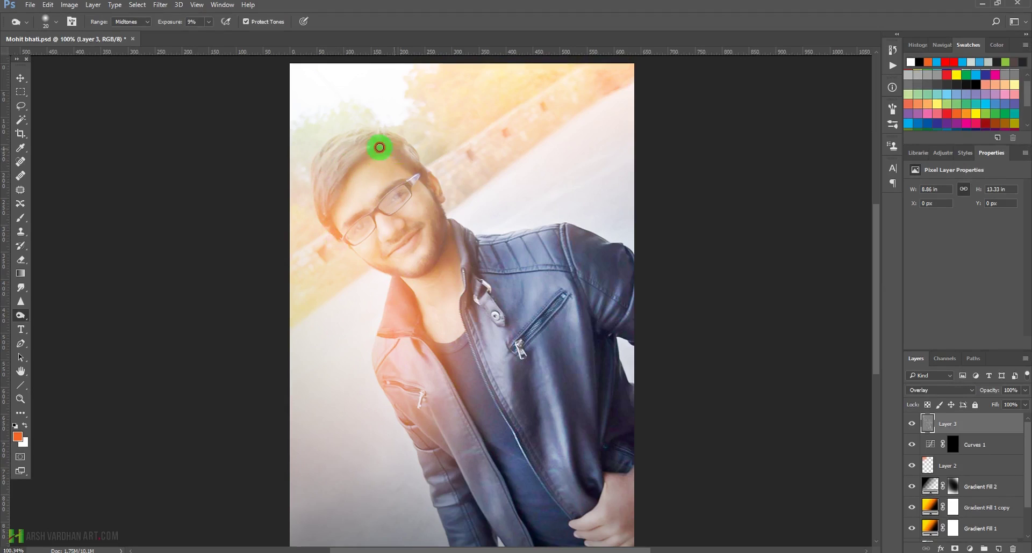
{"action": "mouse_move", "coordinate": [379, 146]}
{"action": "left_mouse_down"}
{"action": "mouse_move", "coordinate": [349, 145]}
{"action": "mouse_move", "coordinate": [401, 152]}
{"action": "left_mouse_up"}
- Burn the facial shadows around the mouth, cheek and ear on Layer 3 at 9% exposure
{"action": "key", "text": "bracketleft"}
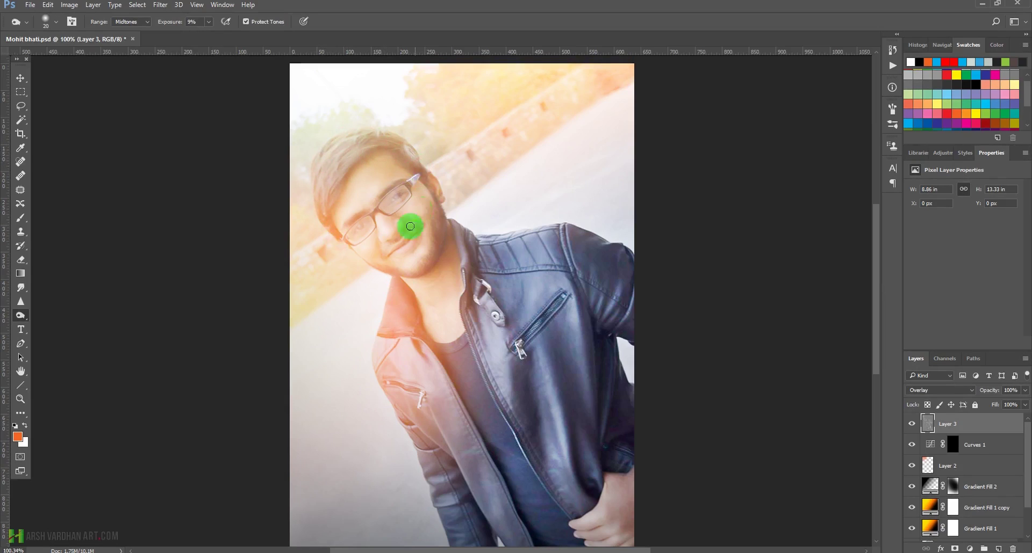
{"action": "key", "text": "bracketright"}
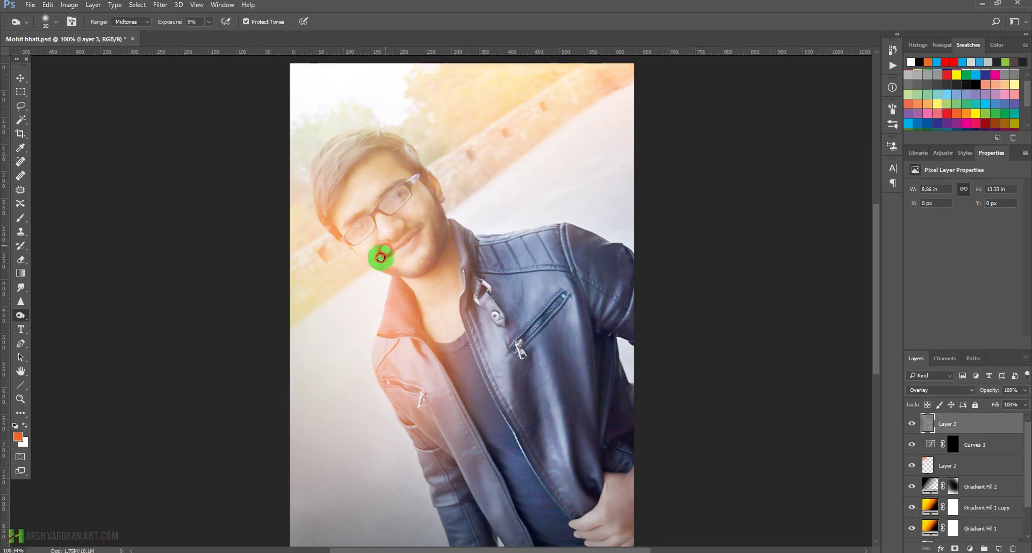
{"action": "left_click", "coordinate": [410, 233]}
{"action": "mouse_move", "coordinate": [410, 233]}
{"action": "left_mouse_down"}
{"action": "mouse_move", "coordinate": [428, 268]}
{"action": "mouse_move", "coordinate": [430, 259]}
{"action": "mouse_move", "coordinate": [395, 271]}
{"action": "mouse_move", "coordinate": [434, 240]}
{"action": "mouse_move", "coordinate": [434, 188]}
{"action": "left_mouse_up"}
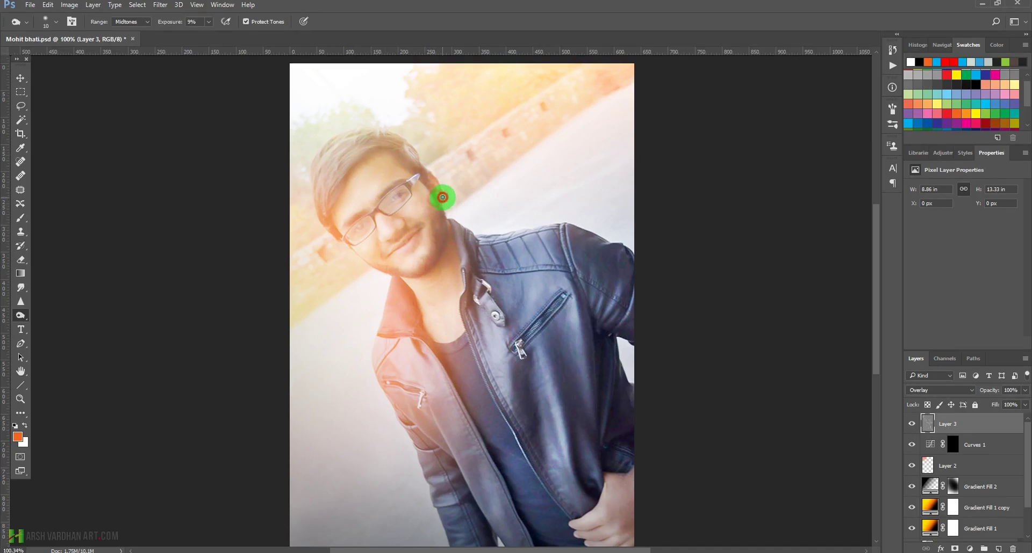
- Burn fine details of both eyes behind the glasses on Layer 3 with a 3 px brush at 9% exposure
{"action": "key", "text": "["}
{"action": "left_click_drag", "start_coordinate": [384, 223], "coordinate": [411, 240]}
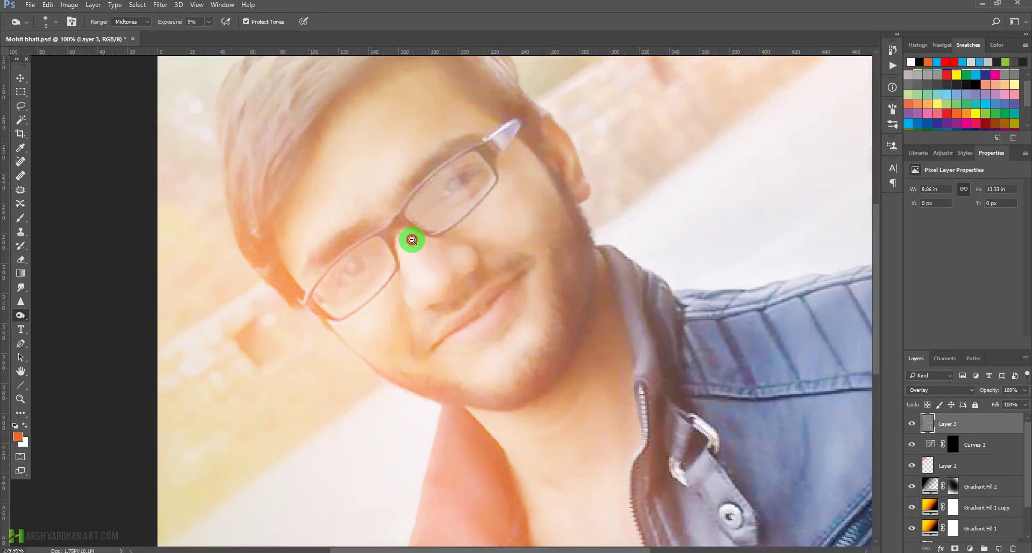
{"action": "mouse_move", "coordinate": [356, 276]}
{"action": "left_mouse_down"}
{"action": "mouse_move", "coordinate": [368, 271]}
{"action": "mouse_move", "coordinate": [339, 271]}
{"action": "mouse_move", "coordinate": [359, 279]}
{"action": "mouse_move", "coordinate": [378, 261]}
{"action": "left_mouse_up"}
{"action": "left_click", "coordinate": [345, 283]}
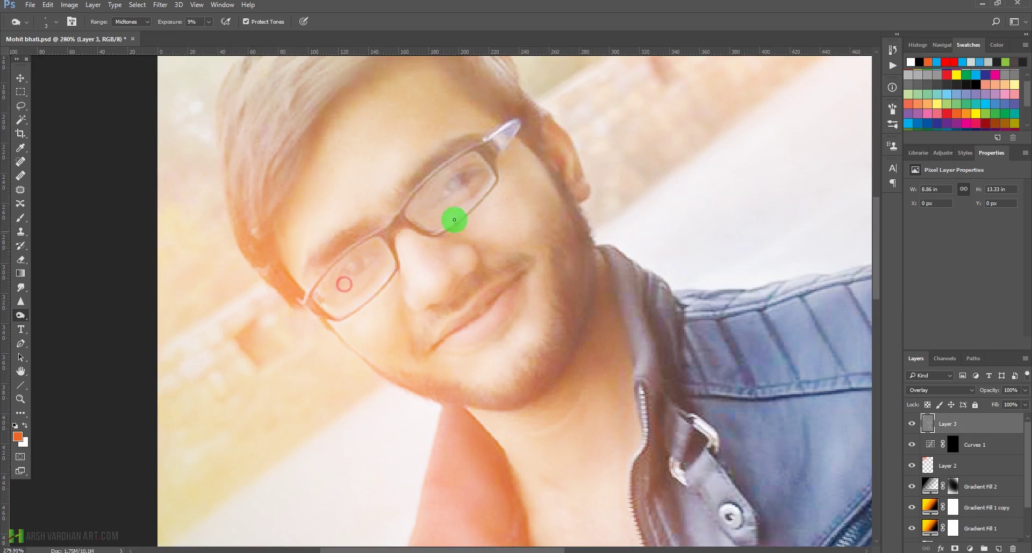
{"action": "left_click", "coordinate": [445, 208]}
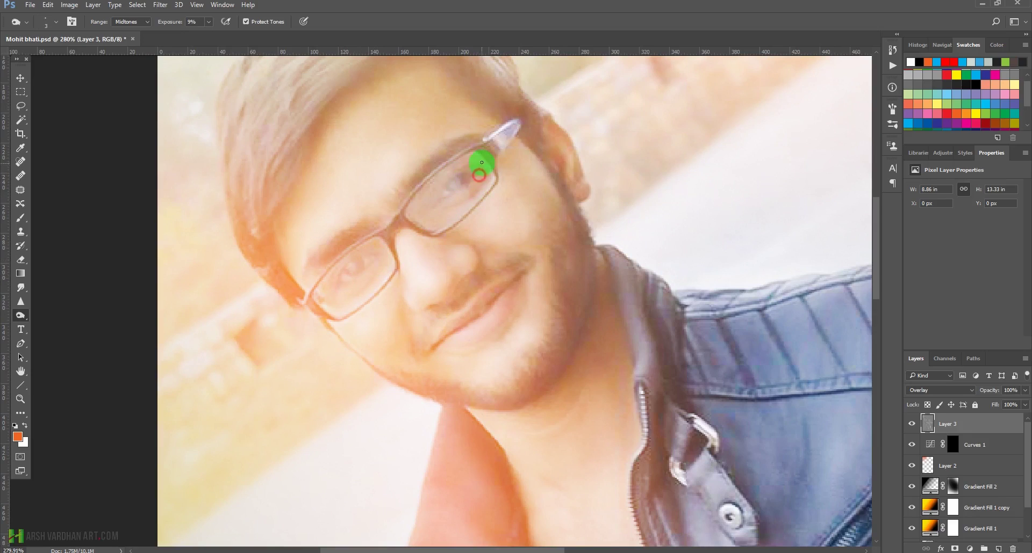
{"action": "left_click", "coordinate": [453, 176]}
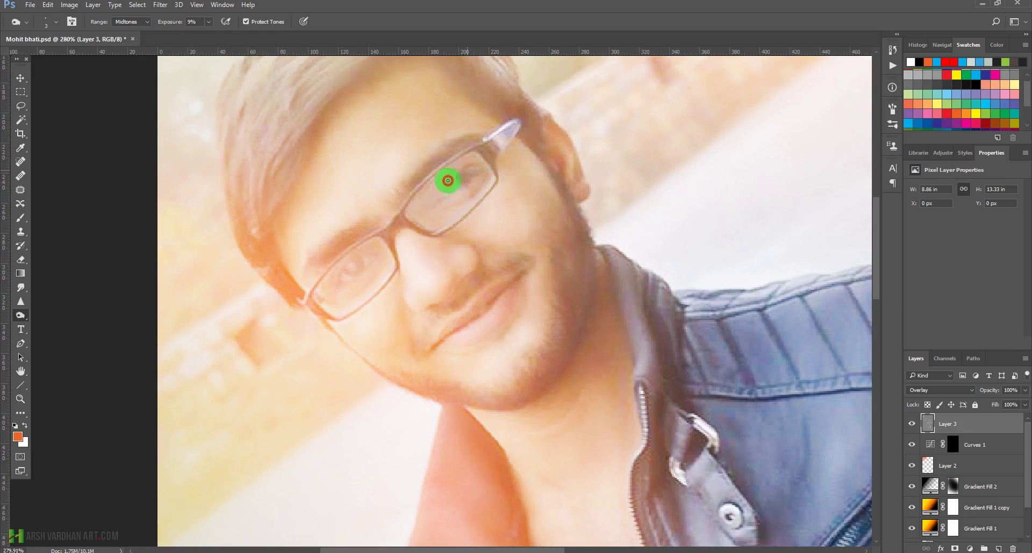
{"action": "left_click", "coordinate": [450, 198]}
{"action": "left_click", "coordinate": [433, 204]}
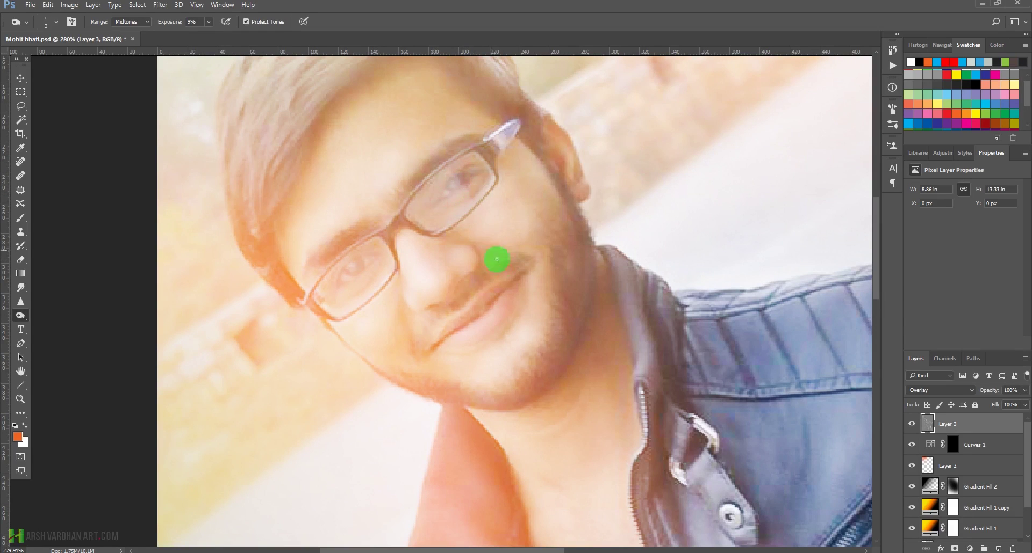
- Compare the whole portrait with and without the dodge and burn on Layer 3
{"action": "scroll", "coordinate": [522, 224], "scroll_direction": "down", "scroll_amount": 6, "text": "alt"}
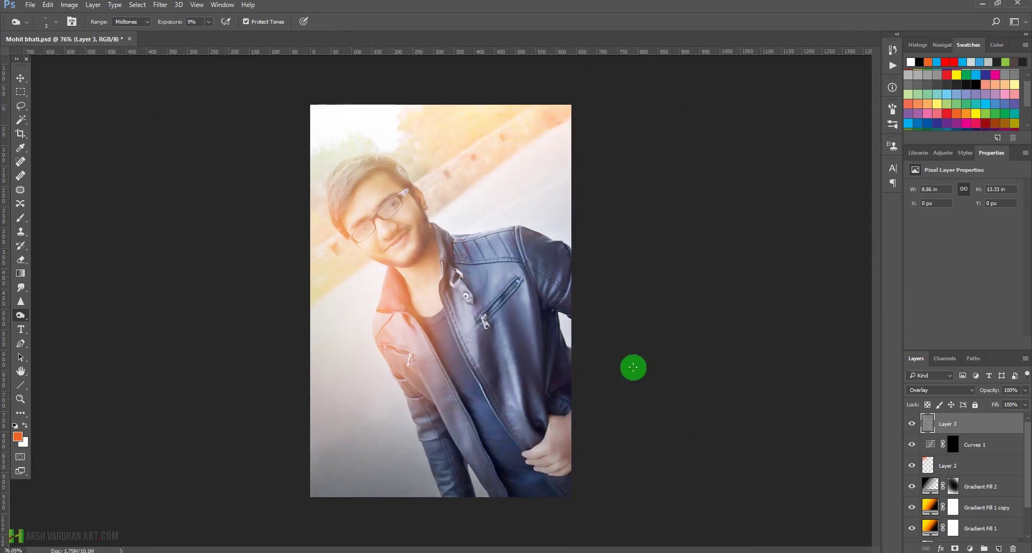
{"action": "left_click", "coordinate": [912, 424]}
{"action": "left_click", "coordinate": [911, 424]}
{"action": "left_click", "coordinate": [912, 425]}
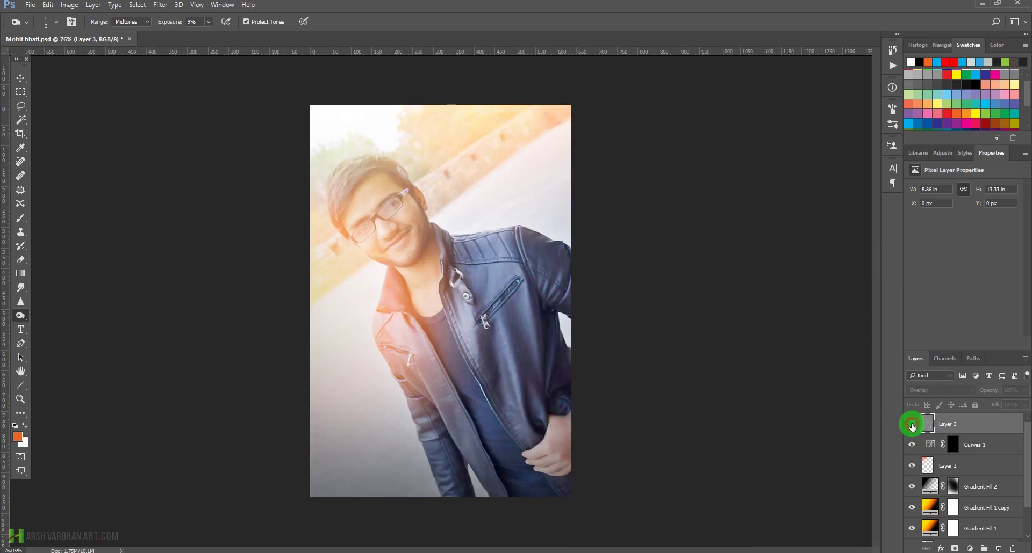
{"action": "left_click", "coordinate": [911, 424]}
- Duplicate Layer 3, set the copy's opacity to 39% and compare the image with and without the copy
{"action": "left_click", "coordinate": [928, 427]}
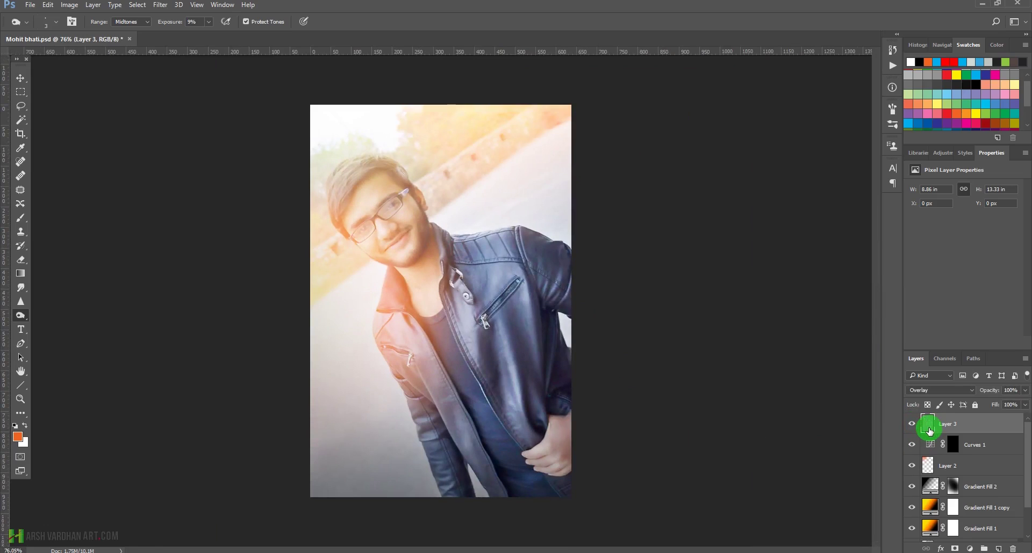
{"action": "key", "text": "ctrl+j"}
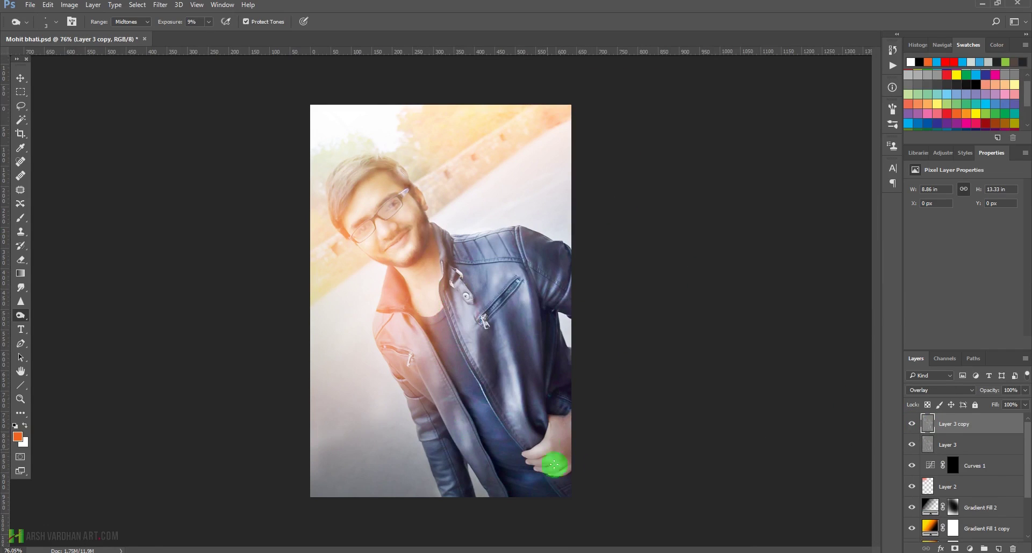
{"action": "left_click", "coordinate": [1023, 390]}
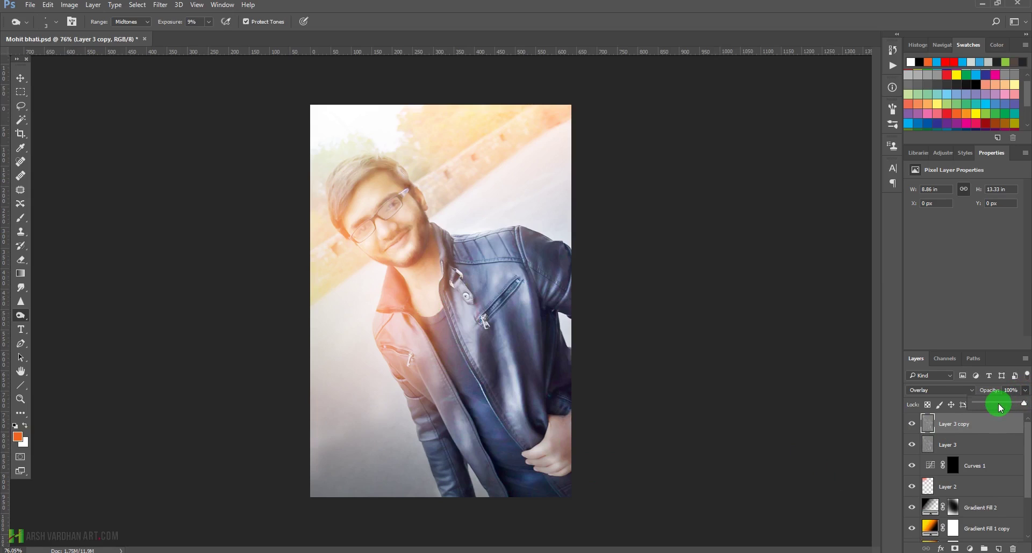
{"action": "left_click_drag", "start_coordinate": [999, 404], "coordinate": [993, 405]}
{"action": "left_click", "coordinate": [911, 426]}
{"action": "left_click", "coordinate": [911, 425]}
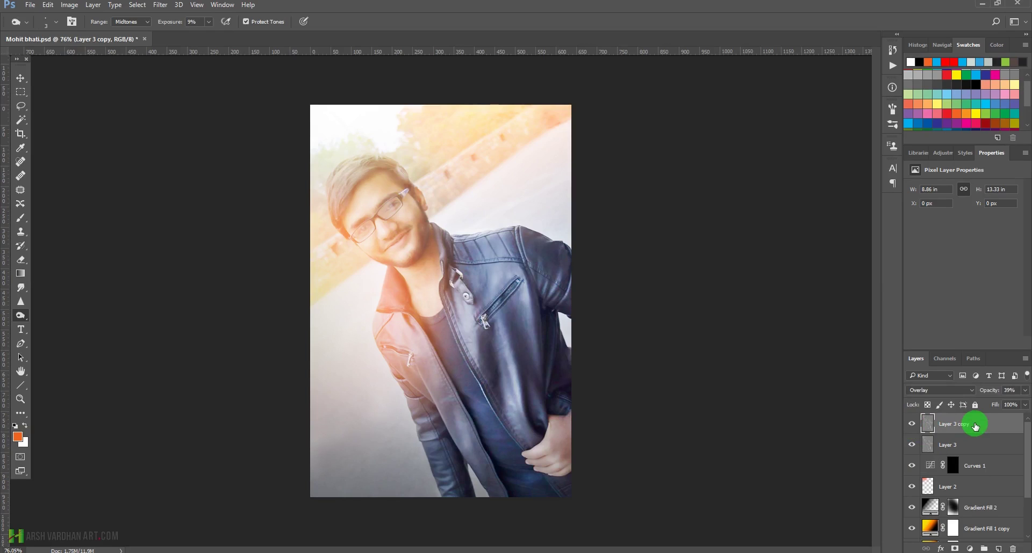
- Stamp all visible layers into a new layer at the top of the stack and save the document
{"action": "key", "text": "ctrl+shift+alt+e"}
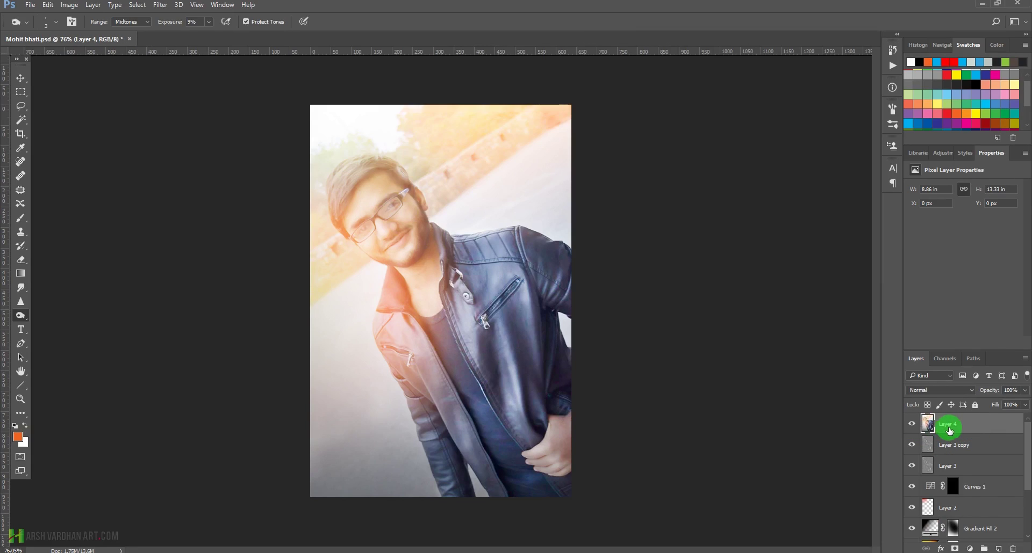
{"action": "key", "text": "ctrl+s"}
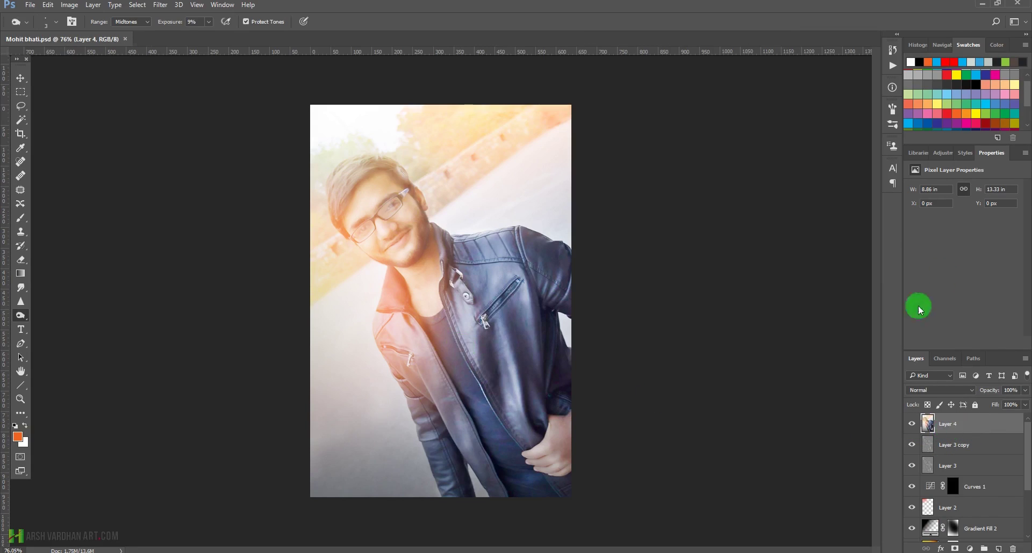
- Add a Color Balance adjustment above Layer 4 and shift the midtones, with Magenta-Green at -4 and Yellow-Blue at +8
{"action": "left_click", "coordinate": [944, 152]}
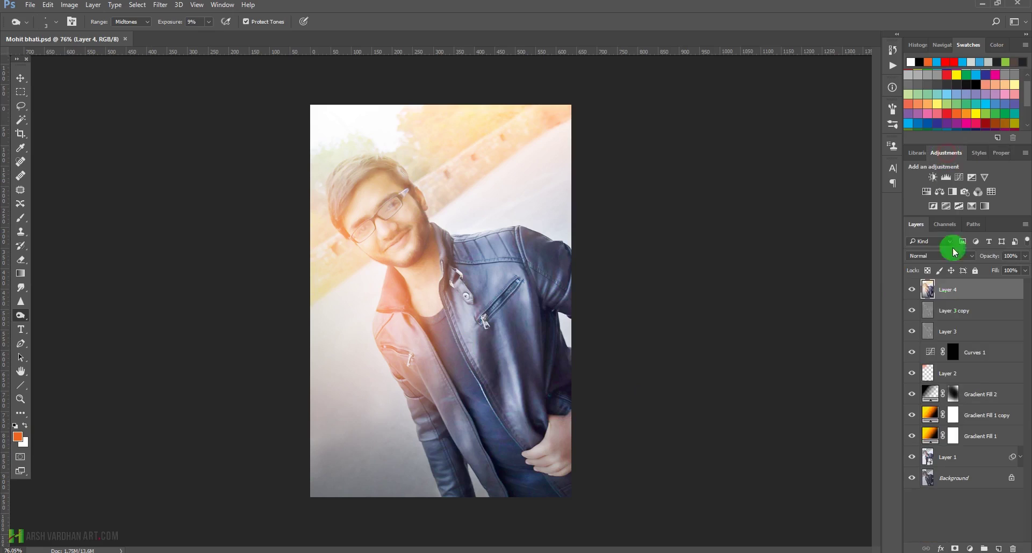
{"action": "left_click", "coordinate": [940, 191]}
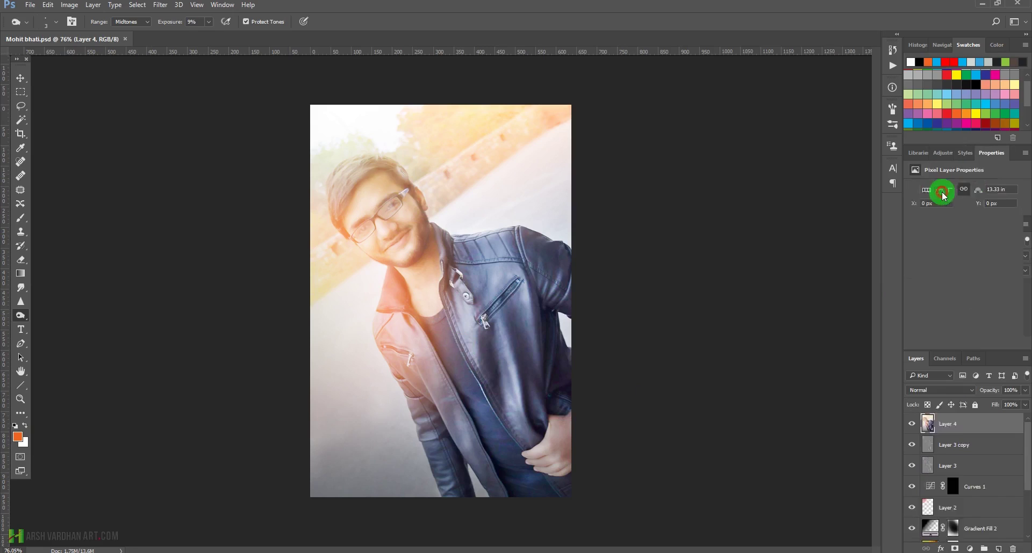
{"action": "left_click", "coordinate": [949, 188]}
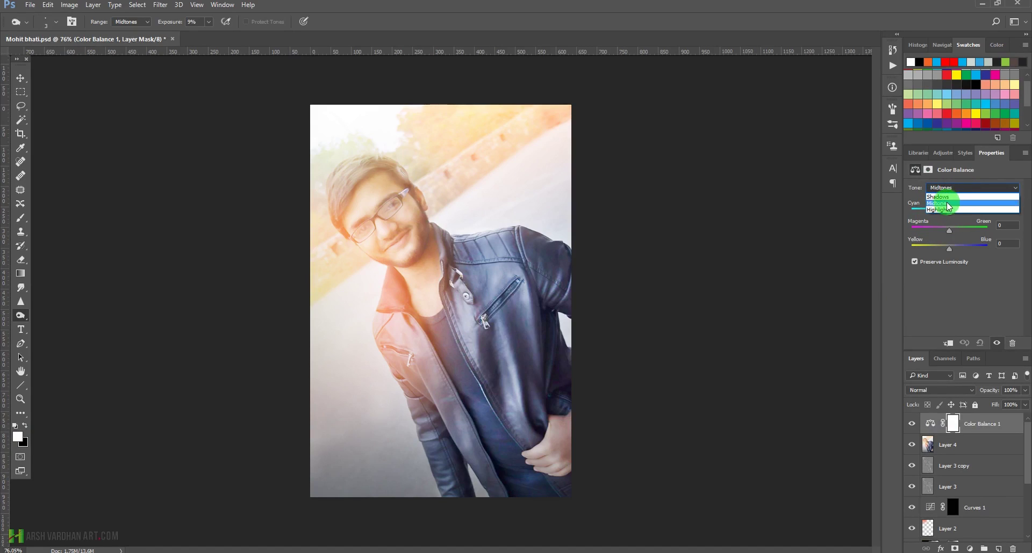
{"action": "left_click", "coordinate": [919, 275]}
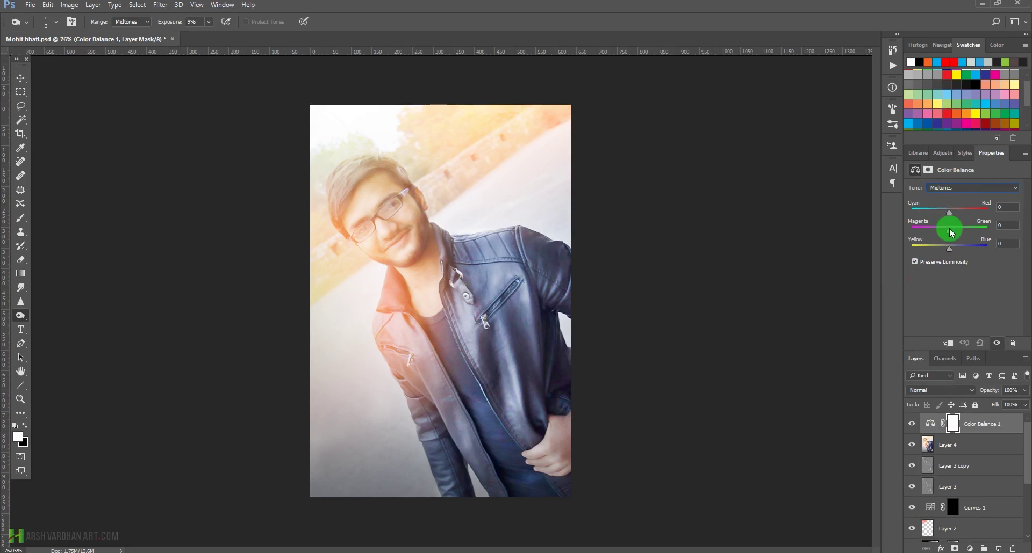
{"action": "left_click_drag", "start_coordinate": [949, 212], "coordinate": [953, 248]}
- Set the Color Balance shadows to +1 Magenta-Green and +10 Yellow-Blue
{"action": "left_click", "coordinate": [954, 189]}
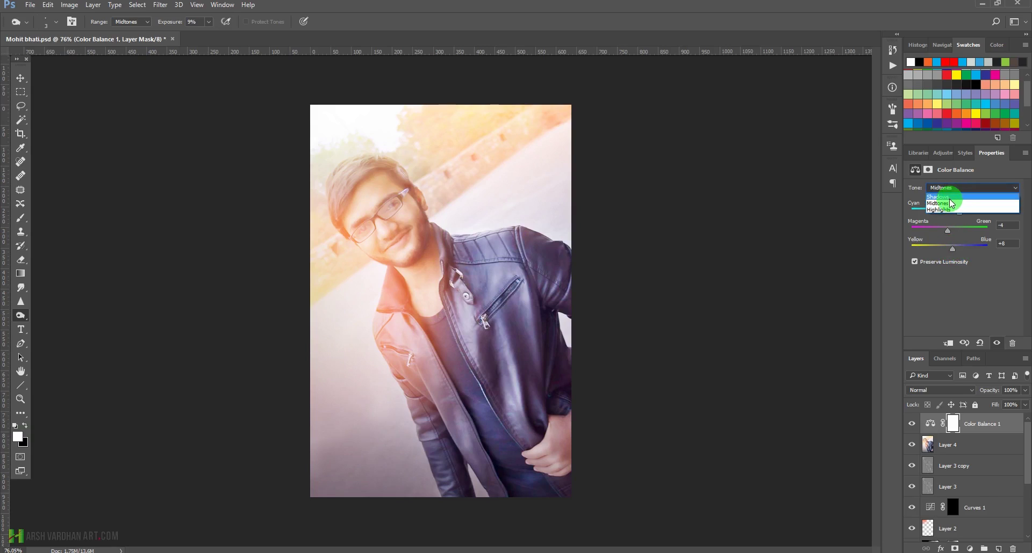
{"action": "left_click", "coordinate": [954, 197]}
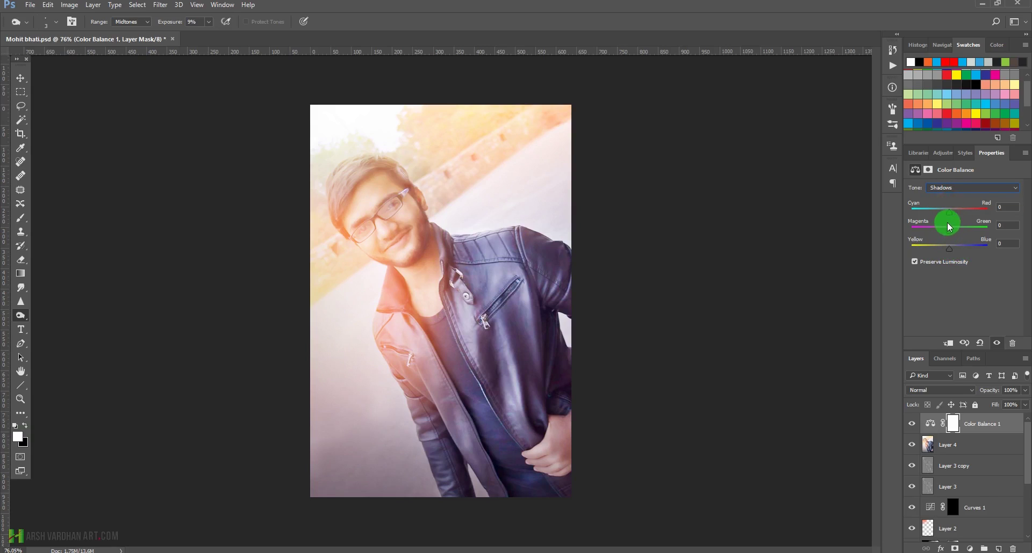
{"action": "left_click_drag", "start_coordinate": [950, 246], "coordinate": [951, 212]}
- Set the Color Balance highlights to -8 Cyan-Red, +4 Magenta-Green and -3 Yellow-Blue
{"action": "left_click", "coordinate": [946, 186]}
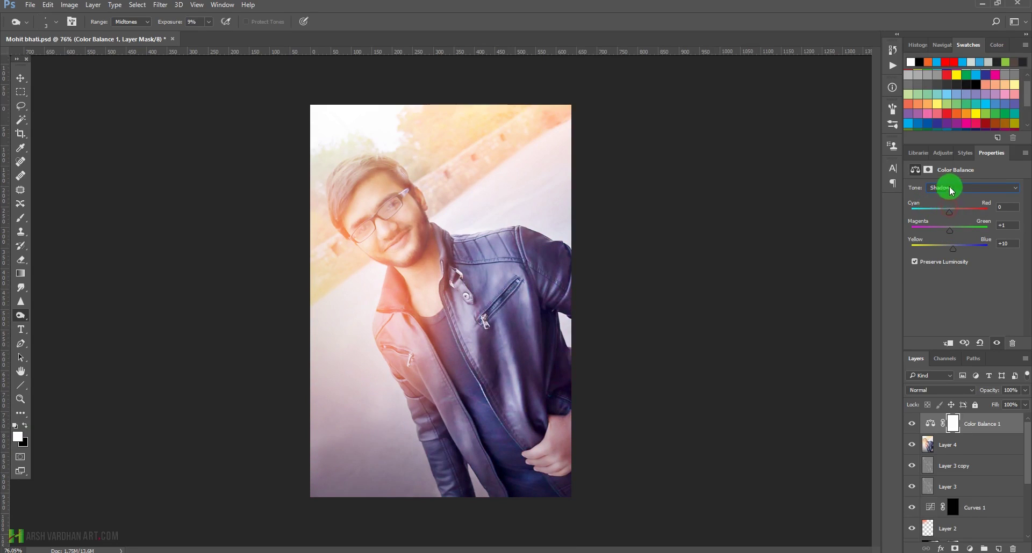
{"action": "left_click", "coordinate": [940, 206]}
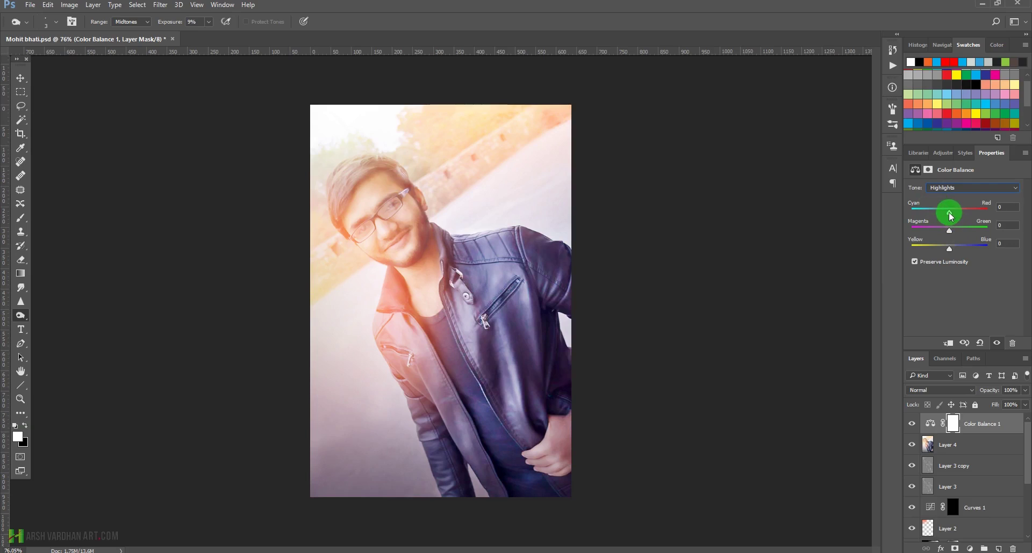
{"action": "left_click_drag", "start_coordinate": [947, 213], "coordinate": [948, 247]}
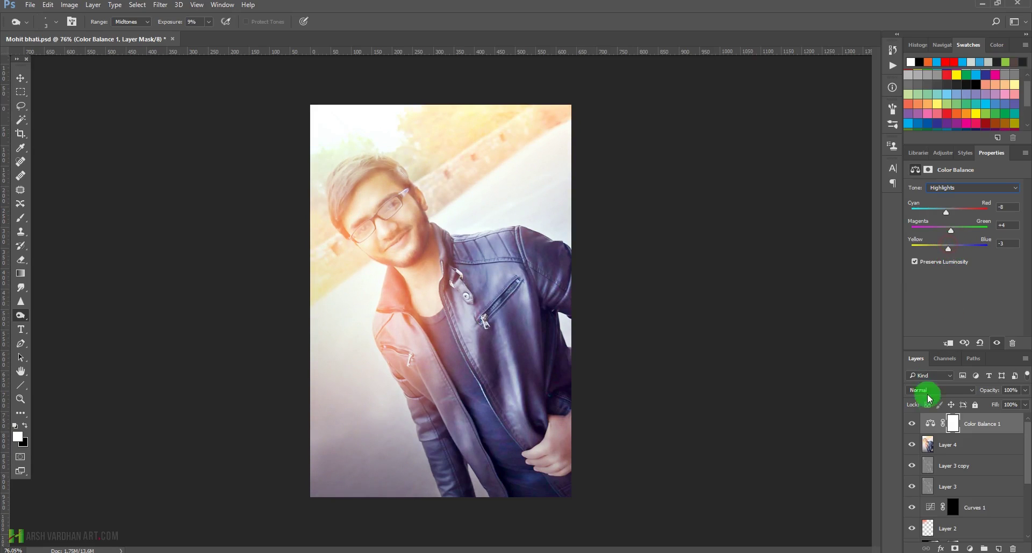
- Add a Photo Filter adjustment layer above Color Balance 1
{"action": "left_click", "coordinate": [964, 153]}
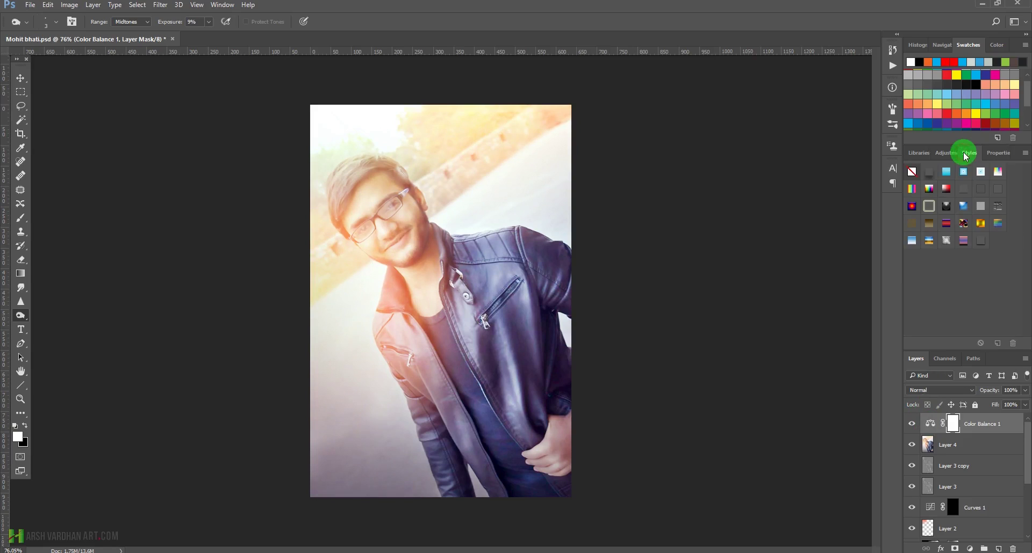
{"action": "left_click", "coordinate": [939, 155]}
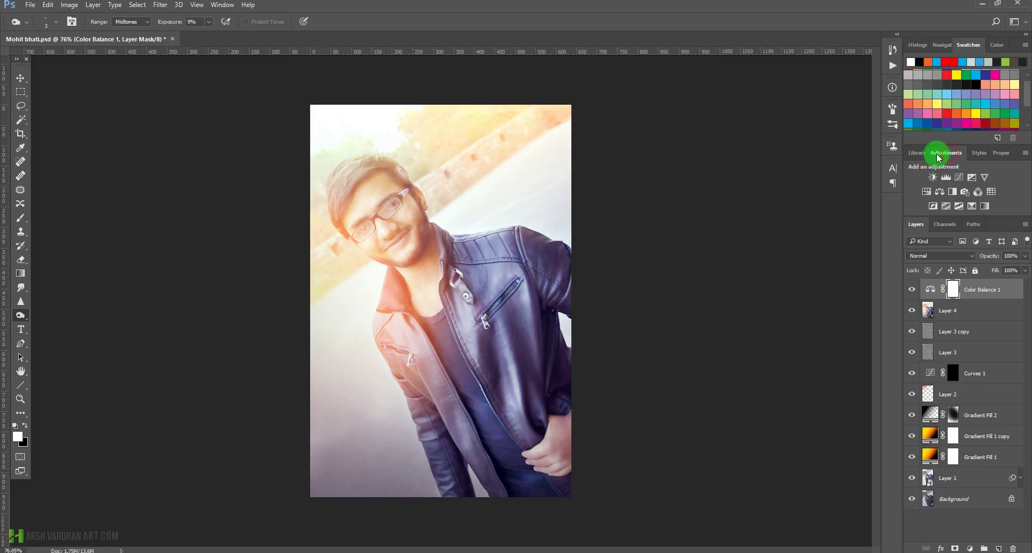
{"action": "left_click", "coordinate": [962, 195]}
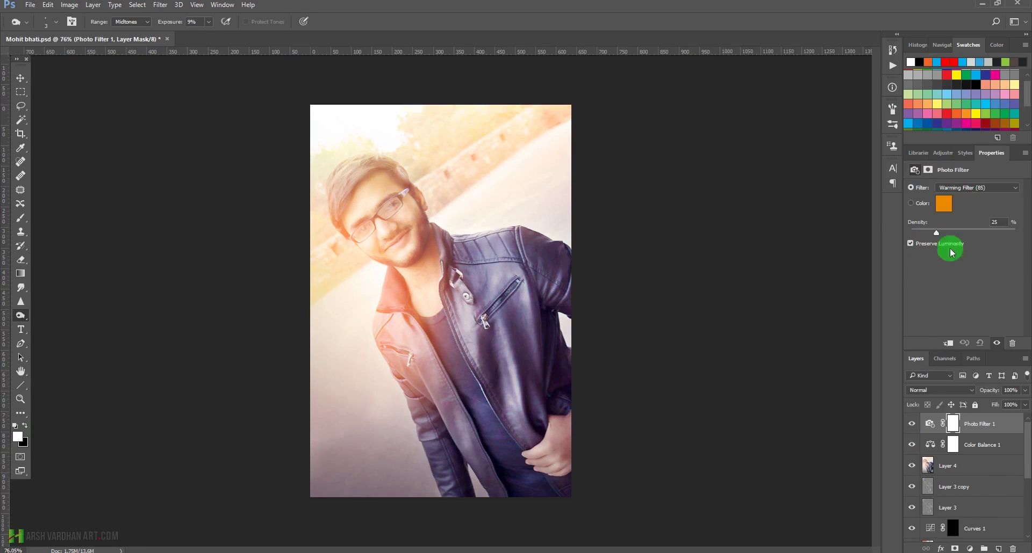
- Try out the Photo Filter presets on the portrait, from Warming Filter (LBA) through Underwater and back up to Red
{"action": "left_click", "coordinate": [972, 189]}
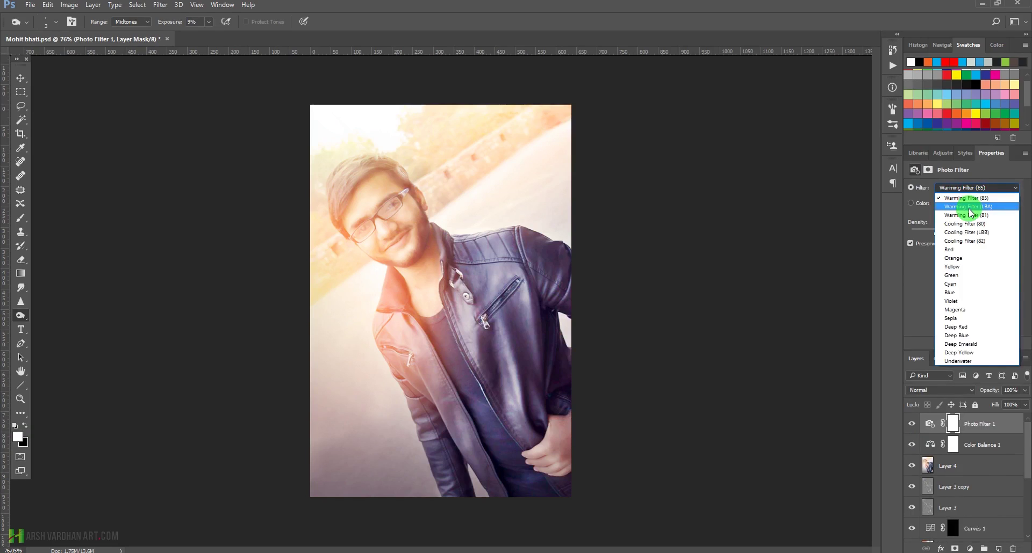
{"action": "left_click", "coordinate": [969, 209]}
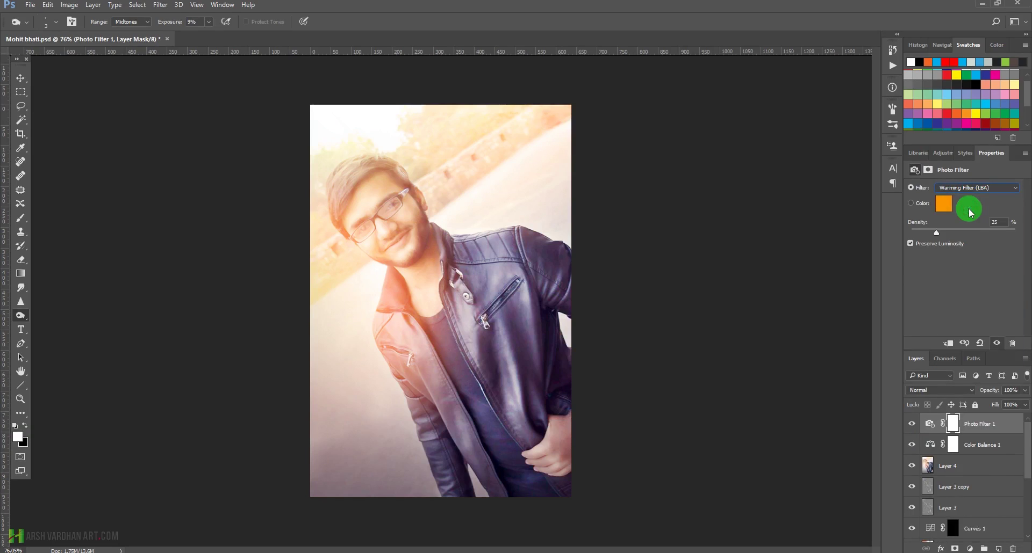
{"action": "key", "text": "Down"}
{"action": "key", "text": "Down"}
{"action": "key", "text": "Down"}
{"action": "key", "text": "Down"}
{"action": "key", "text": "Down"}
{"action": "key", "text": "Down"}
{"action": "key", "text": "Down"}
{"action": "key", "text": "Down"}
{"action": "key", "text": "Down"}
{"action": "key", "text": "Down"}
{"action": "key", "text": "Down"}
{"action": "key", "text": "Down"}
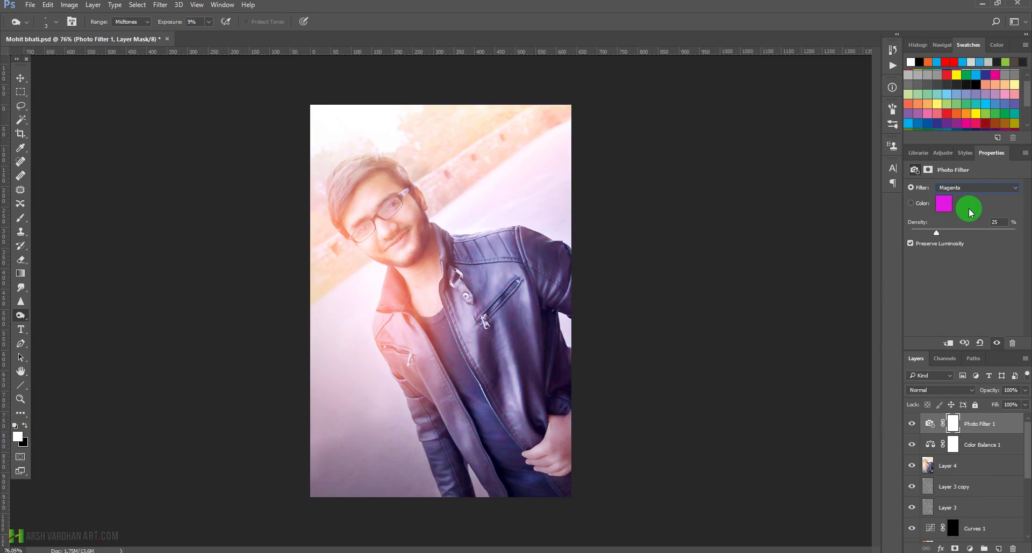
{"action": "key", "text": "Up"}
{"action": "key", "text": "Down"}
{"action": "key", "text": "Down"}
{"action": "key", "text": "Down"}
{"action": "key", "text": "Down"}
{"action": "key", "text": "Down"}
{"action": "key", "text": "Down"}
{"action": "key", "text": "Down"}
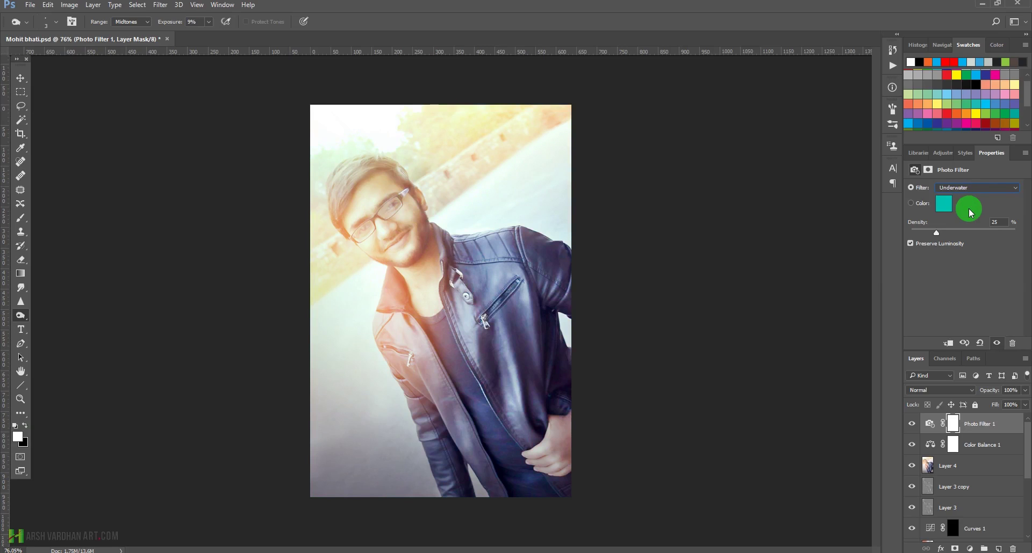
{"action": "key", "text": "Up"}
{"action": "key", "text": "Down"}
{"action": "key", "text": "Up"}
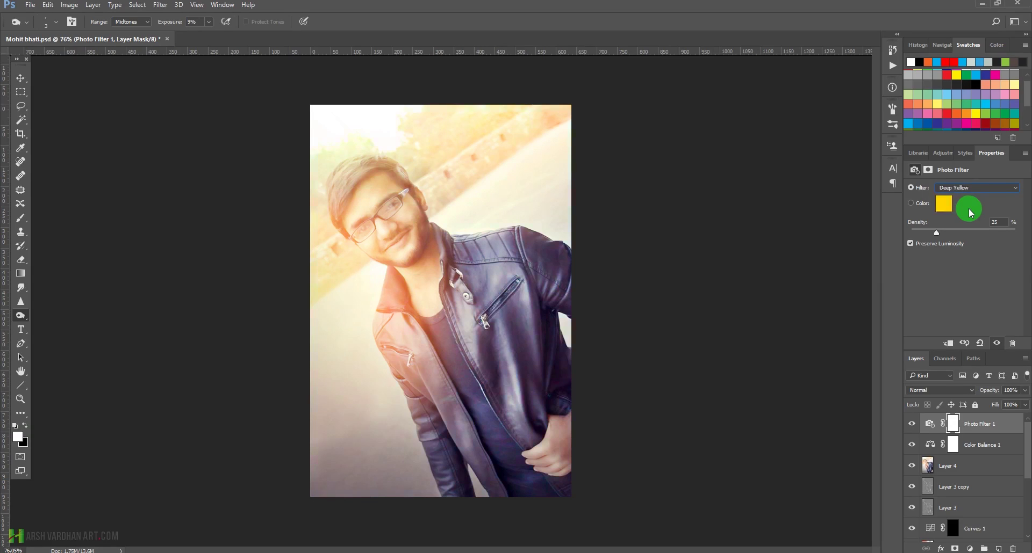
{"action": "key", "text": "Up"}
{"action": "key", "text": "Up"}
{"action": "key", "text": "Up"}
{"action": "key", "text": "Up"}
{"action": "key", "text": "Up"}
{"action": "key", "text": "Down"}
{"action": "key", "text": "Down"}
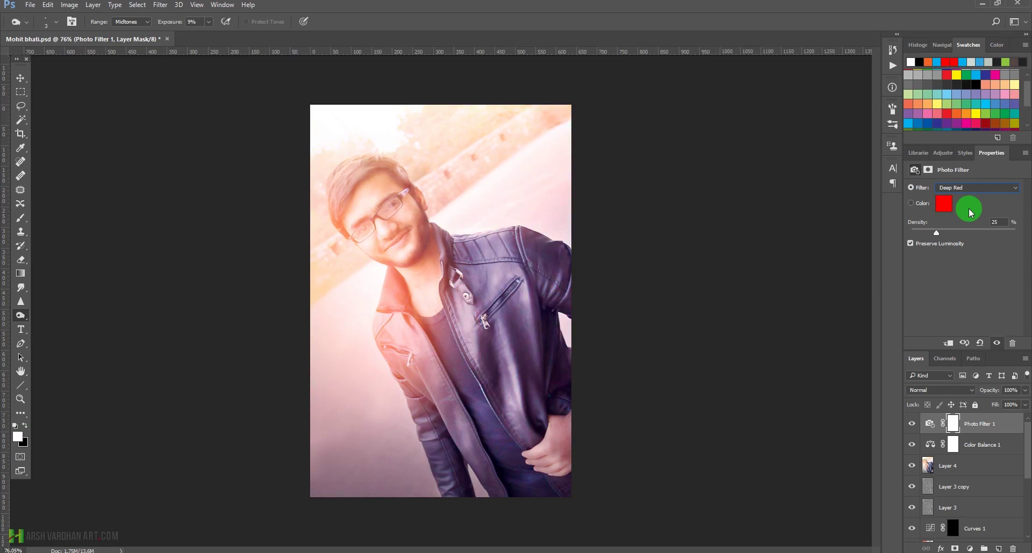
{"action": "key", "text": "Down"}
{"action": "key", "text": "Down"}
{"action": "key", "text": "Up"}
{"action": "key", "text": "Up"}
{"action": "key", "text": "Up"}
{"action": "key", "text": "Up"}
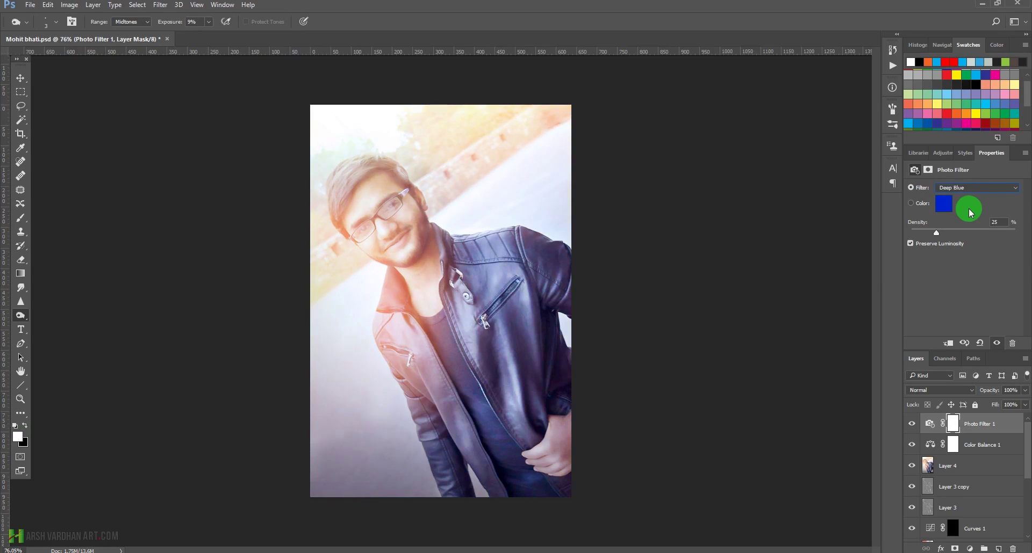
{"action": "key", "text": "Down"}
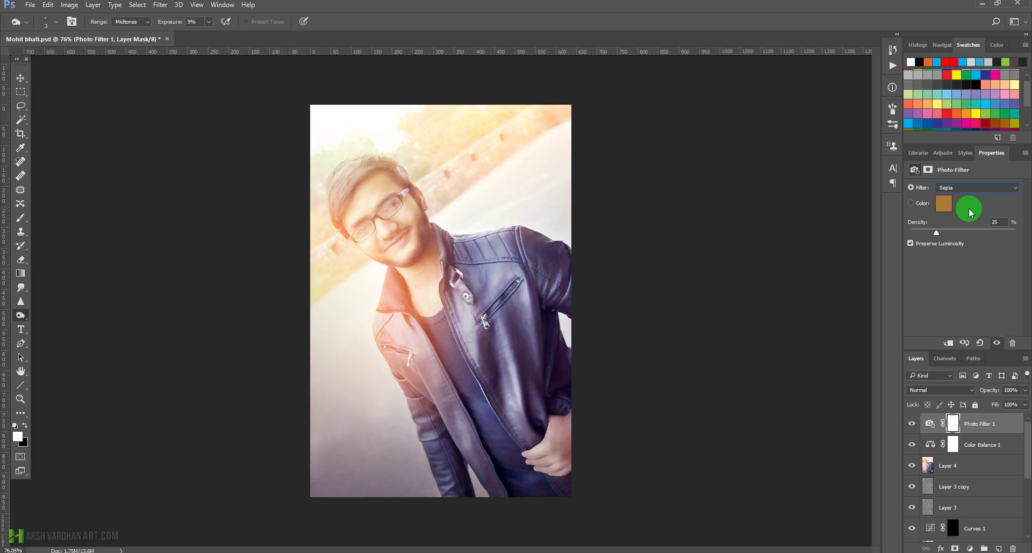
{"action": "key", "text": "Up"}
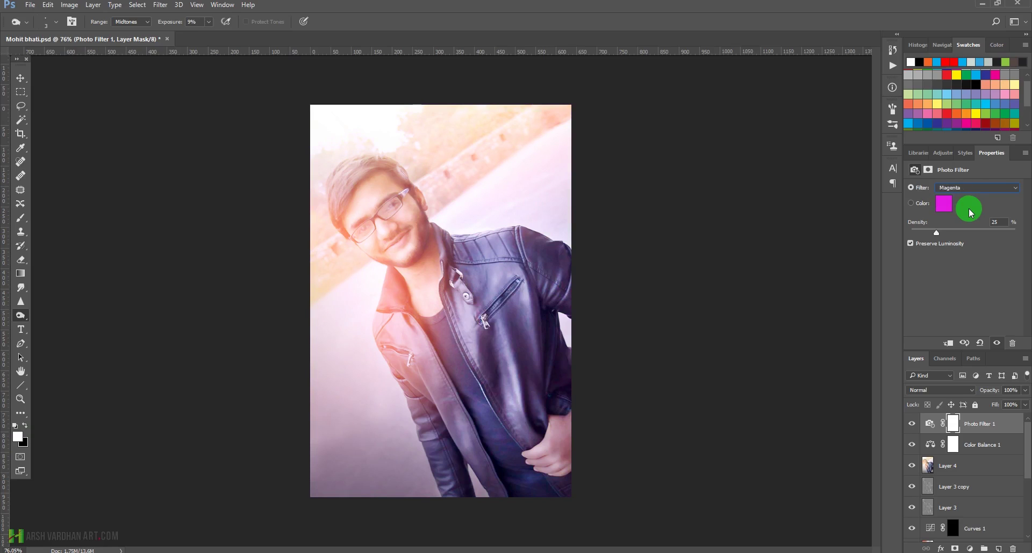
{"action": "key", "text": "Up"}
{"action": "key", "text": "Up"}
{"action": "key", "text": "Up"}
{"action": "key", "text": "Up"}
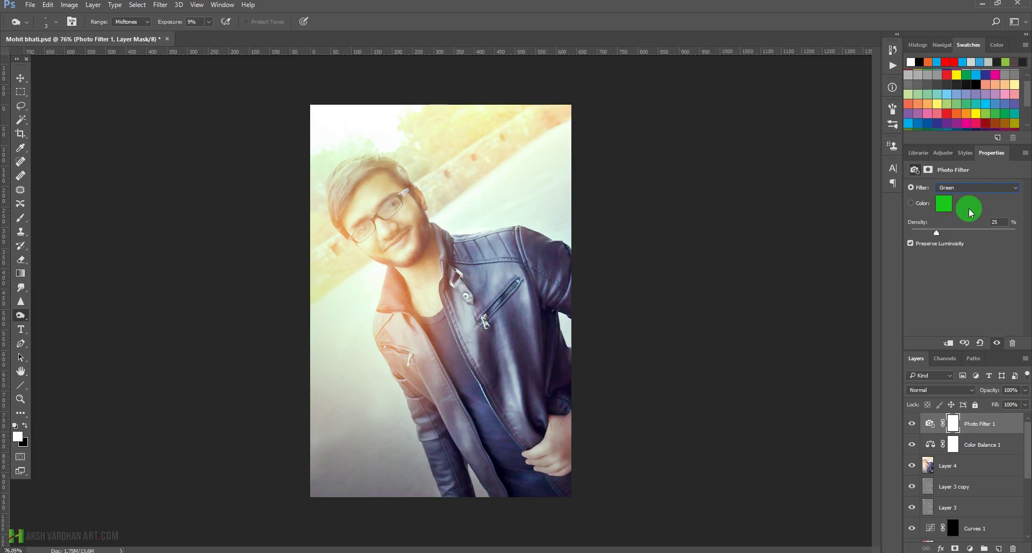
{"action": "key", "text": "Up"}
{"action": "key", "text": "Up"}
{"action": "key", "text": "Up"}
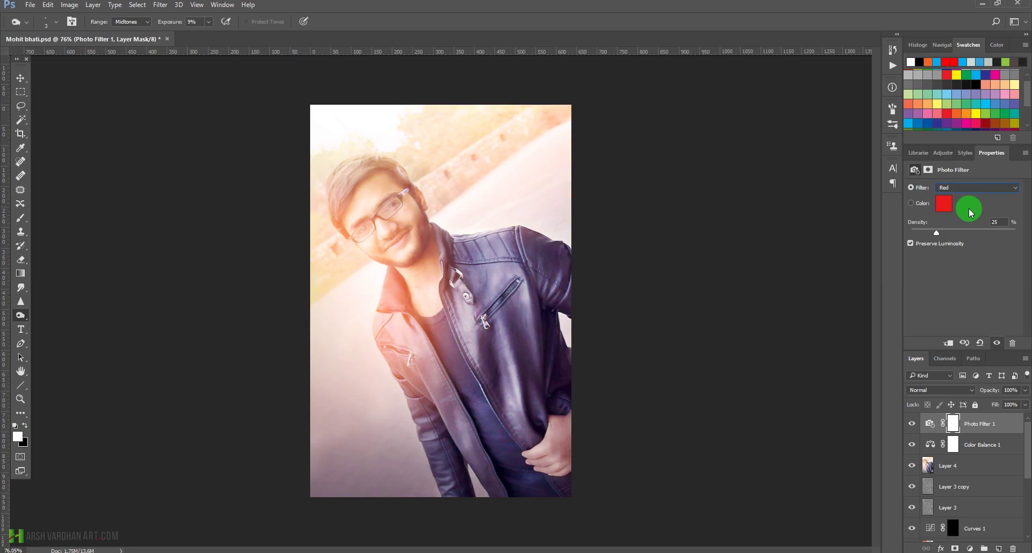
- Set the Photo Filter to Orange at 35% density and compare the portrait with and without it
{"action": "key", "text": "Down"}
{"action": "left_click_drag", "start_coordinate": [936, 233], "coordinate": [947, 231]}
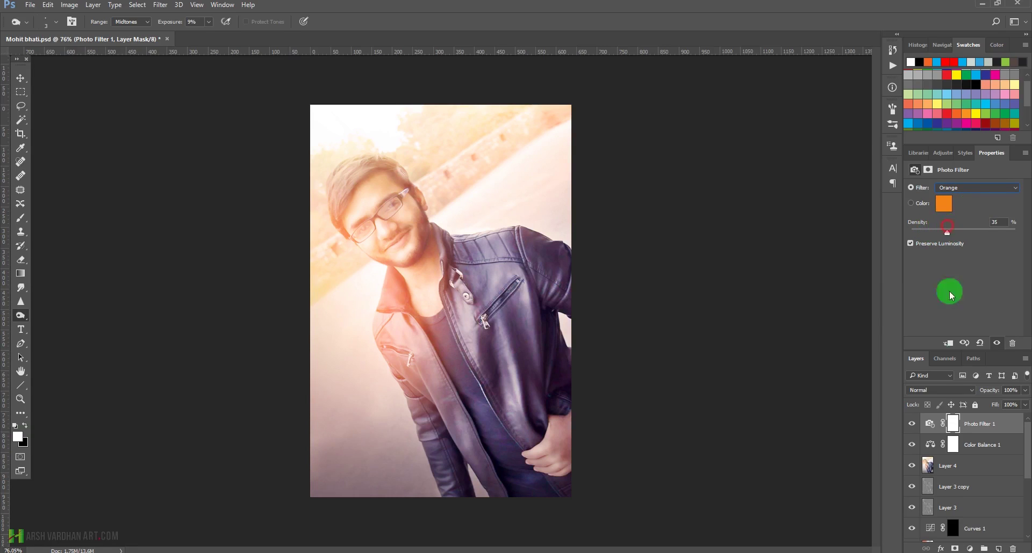
{"action": "left_click", "coordinate": [912, 425]}
{"action": "left_click", "coordinate": [914, 426]}
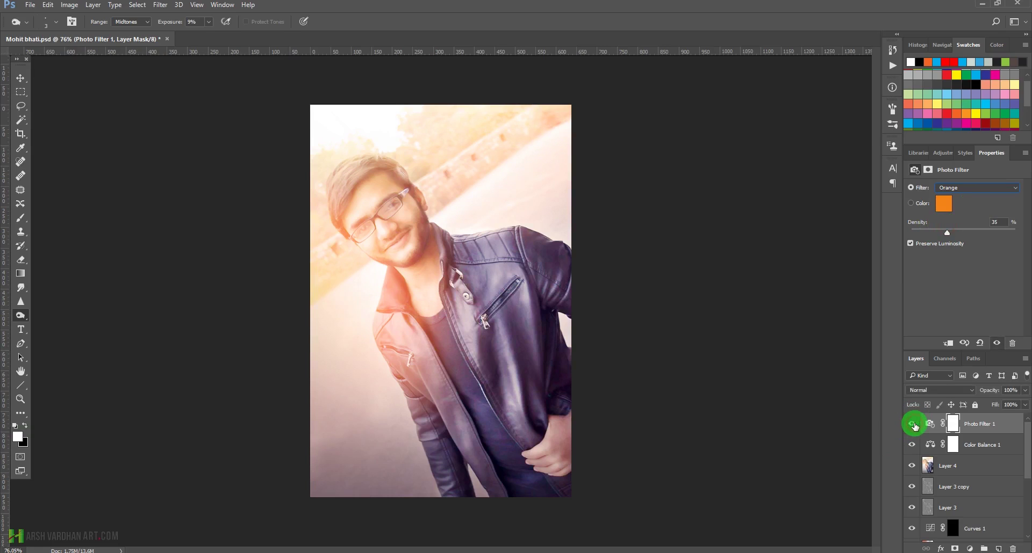
{"action": "left_click", "coordinate": [913, 424]}
{"action": "left_click", "coordinate": [913, 425]}
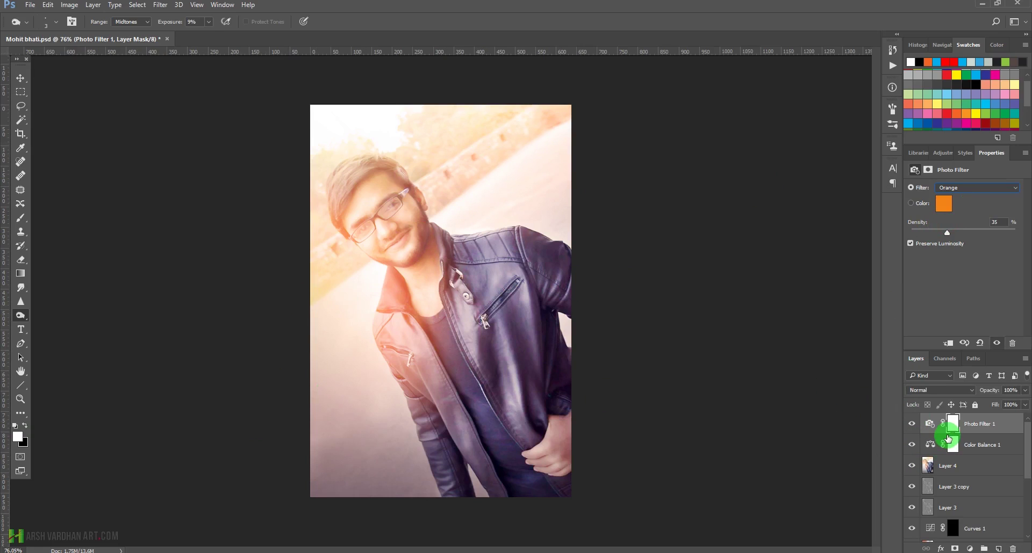
{"action": "left_click", "coordinate": [920, 155]}
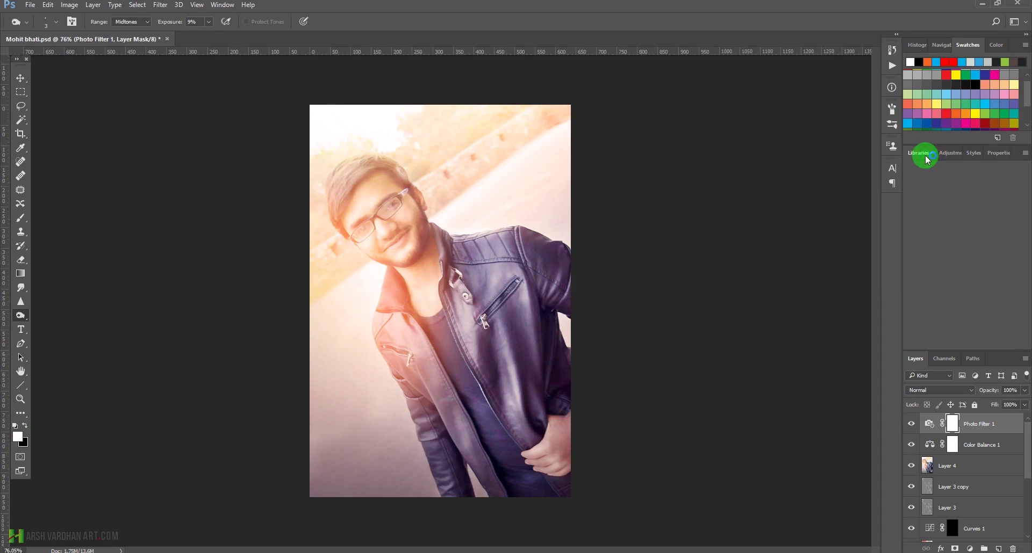
- Add a Curves adjustment layer with a gentle S-curve, lower point at input 70, output 57, and compare the portrait with and without it
{"action": "left_click", "coordinate": [960, 155]}
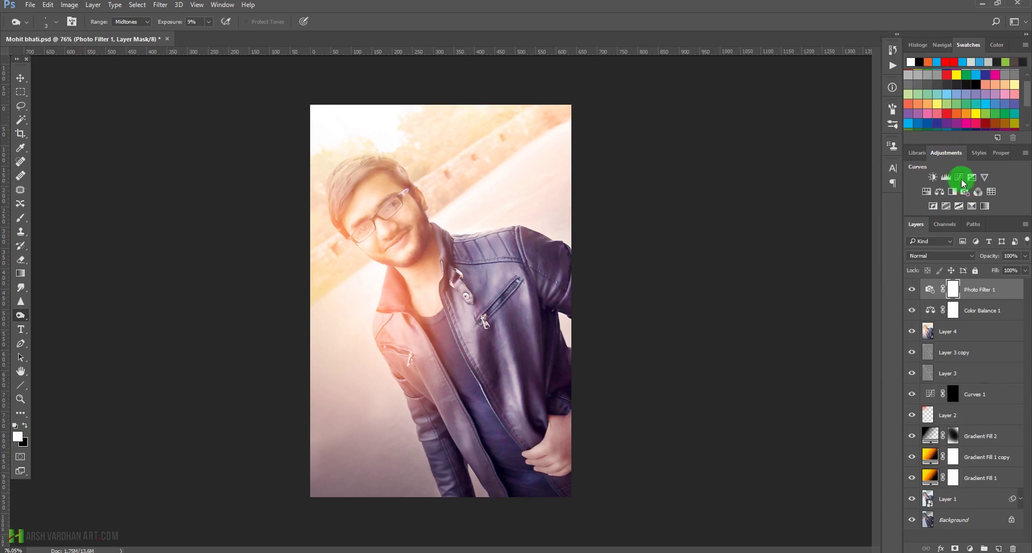
{"action": "left_click", "coordinate": [959, 178]}
{"action": "left_click_drag", "start_coordinate": [957, 268], "coordinate": [956, 275]}
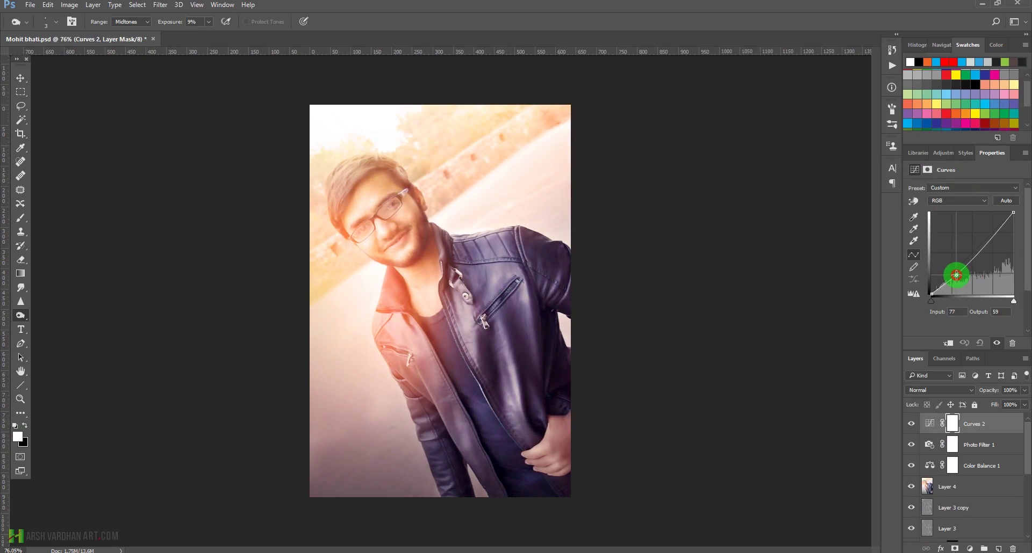
{"action": "left_click_drag", "start_coordinate": [990, 238], "coordinate": [989, 232]}
{"action": "mouse_move", "coordinate": [956, 275]}
{"action": "left_mouse_down"}
{"action": "mouse_move", "coordinate": [967, 290]}
{"action": "mouse_move", "coordinate": [955, 276]}
{"action": "left_mouse_up"}
{"action": "left_click", "coordinate": [910, 425]}
{"action": "left_click", "coordinate": [911, 424]}
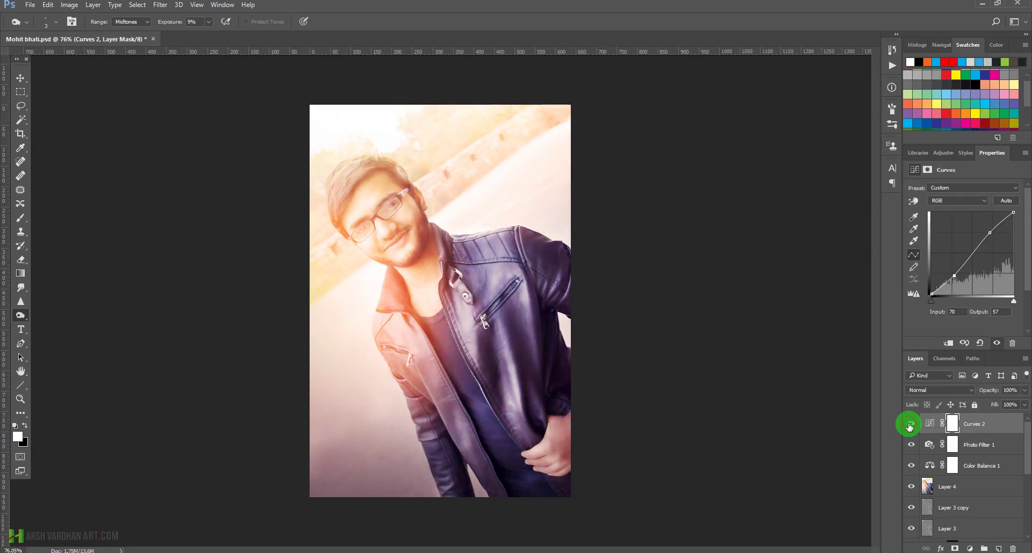
{"action": "left_click", "coordinate": [909, 425]}
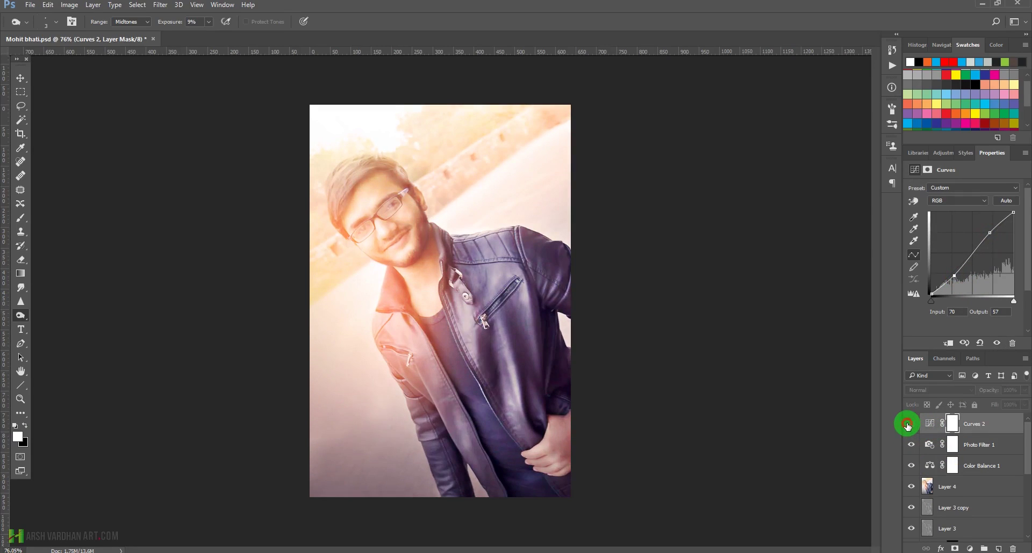
{"action": "left_click", "coordinate": [908, 426]}
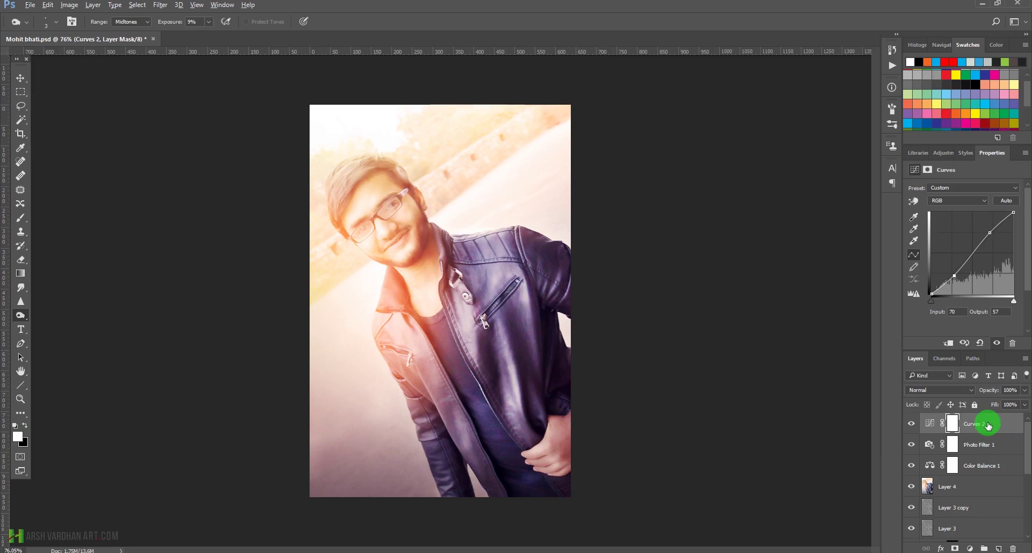
- Stamp all visible layers into a new top layer and set its blend mode to Linear Light
{"action": "key", "text": "ctrl+shift+alt+e"}
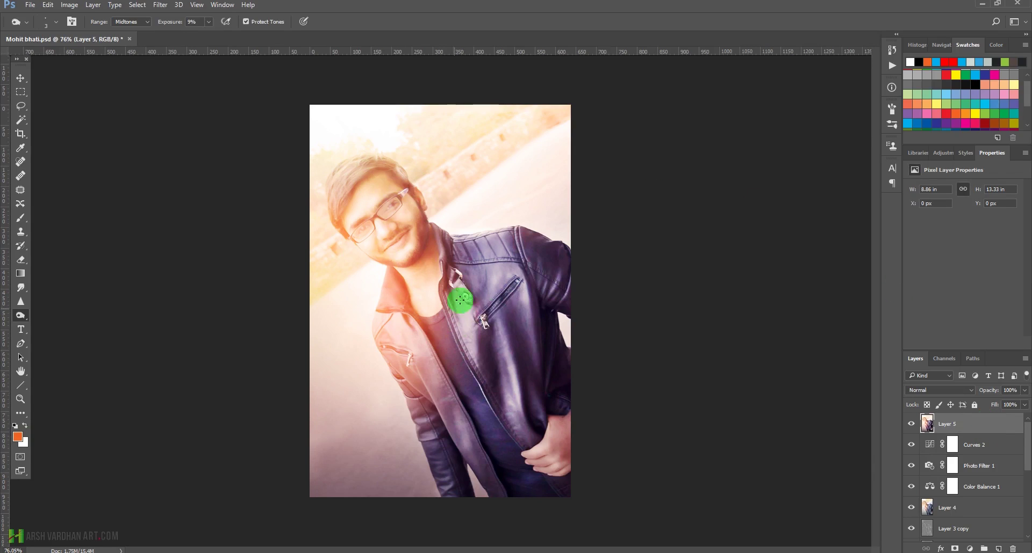
{"action": "left_click", "coordinate": [944, 391]}
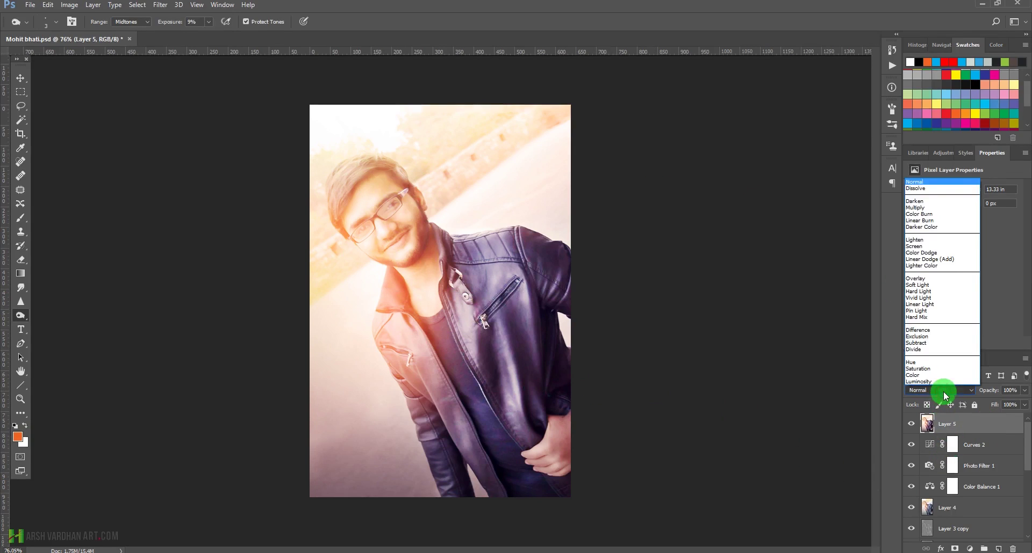
{"action": "left_click", "coordinate": [940, 304]}
- Apply a High Pass filter with a 1.0 pixel radius to the stamped Layer 5
{"action": "left_click", "coordinate": [160, 5]}
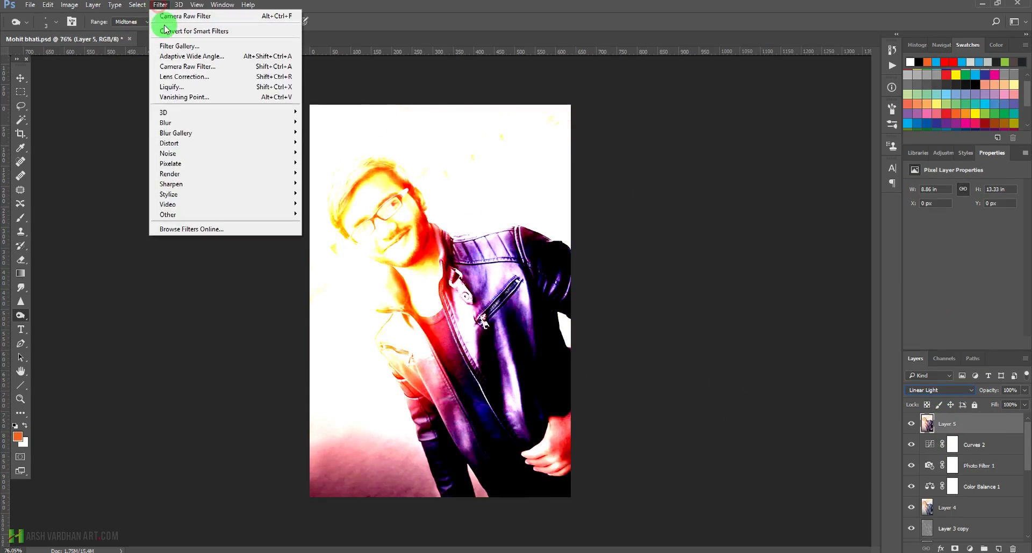
{"action": "mouse_move", "coordinate": [207, 215]}
{"action": "left_click", "coordinate": [319, 228]}
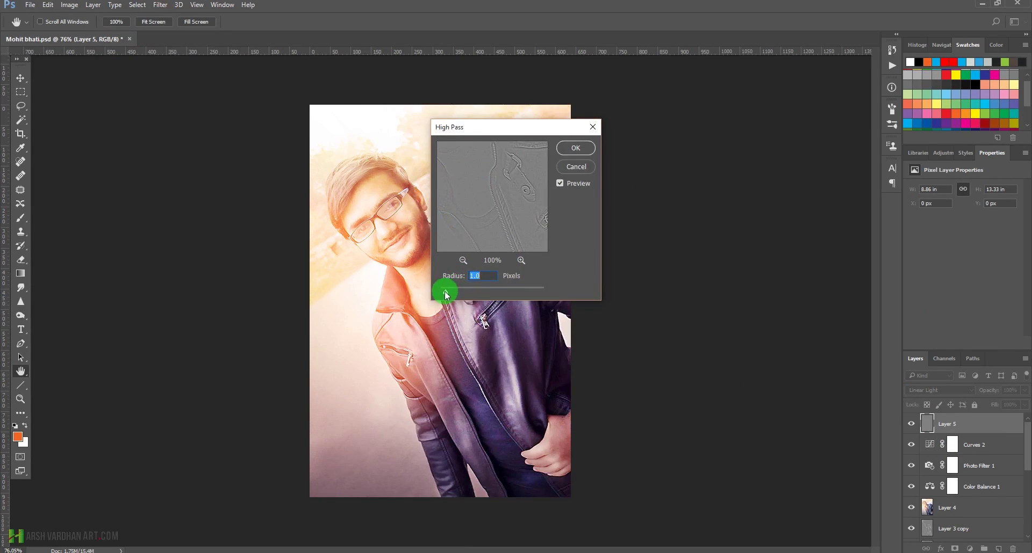
{"action": "left_click", "coordinate": [575, 149]}
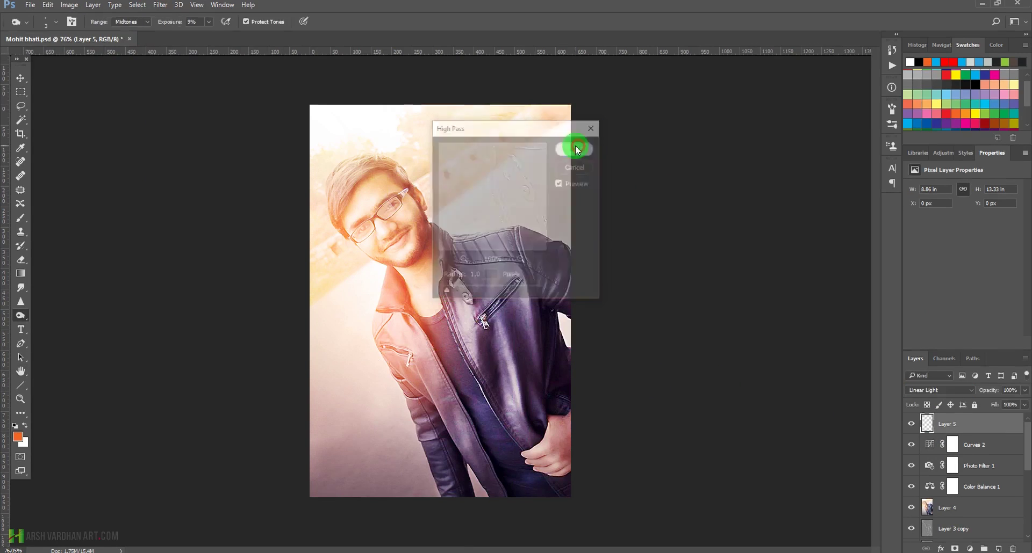
{"action": "mouse_move", "coordinate": [389, 238]}
{"action": "left_mouse_down"}
{"action": "mouse_move", "coordinate": [412, 253]}
{"action": "mouse_move", "coordinate": [394, 244]}
{"action": "left_mouse_up"}
{"action": "left_click_drag", "start_coordinate": [449, 368], "coordinate": [431, 367]}
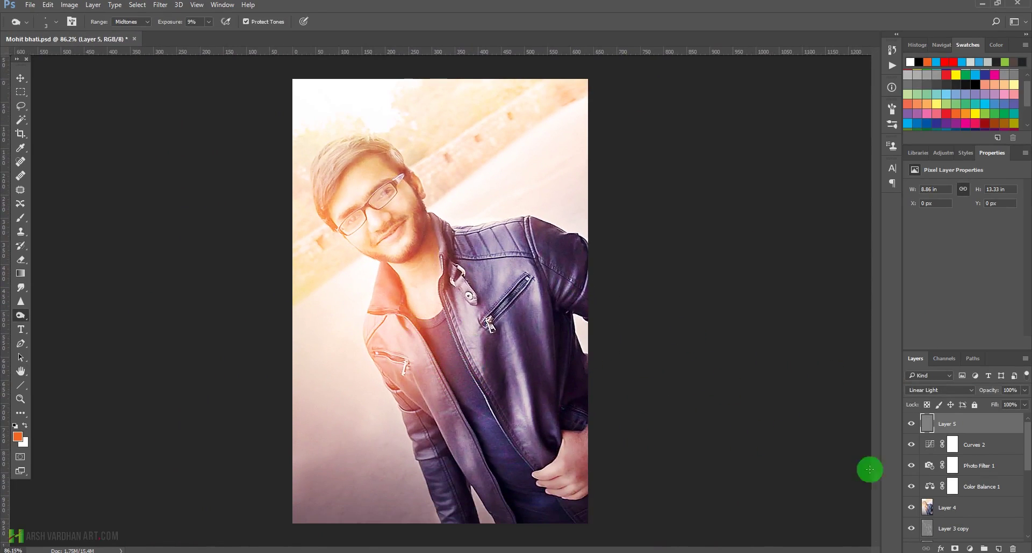
- Lower Layer 5's opacity to 47% and give it a black layer mask that hides the sharpening
{"action": "left_click", "coordinate": [1024, 392]}
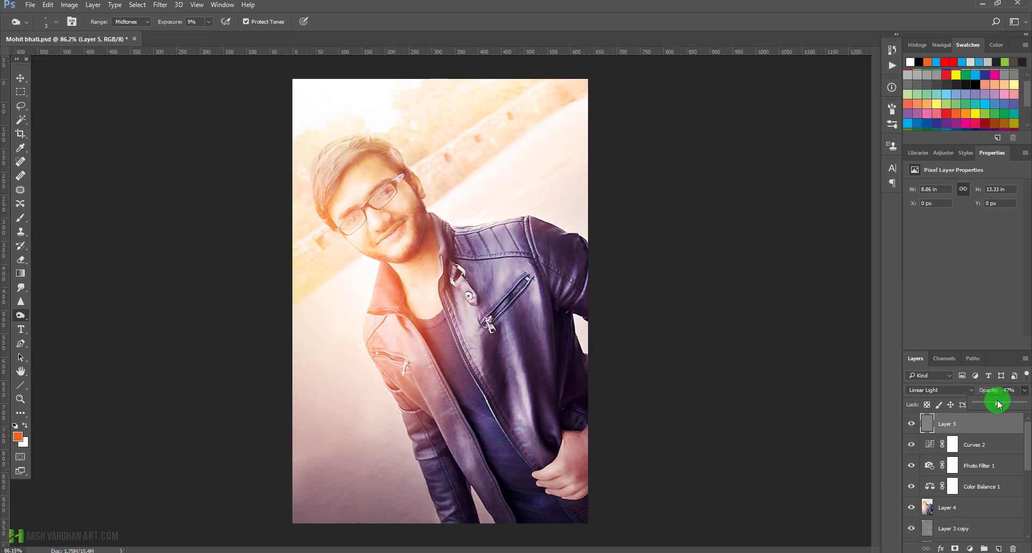
{"action": "left_click", "coordinate": [925, 424]}
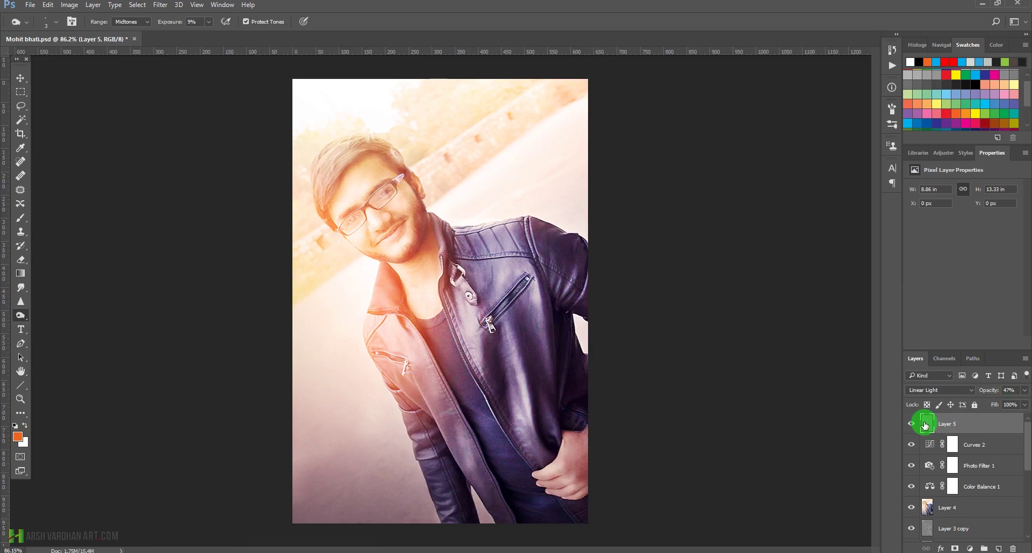
{"action": "left_click", "coordinate": [958, 548], "text": "alt"}
{"action": "left_click", "coordinate": [957, 429]}
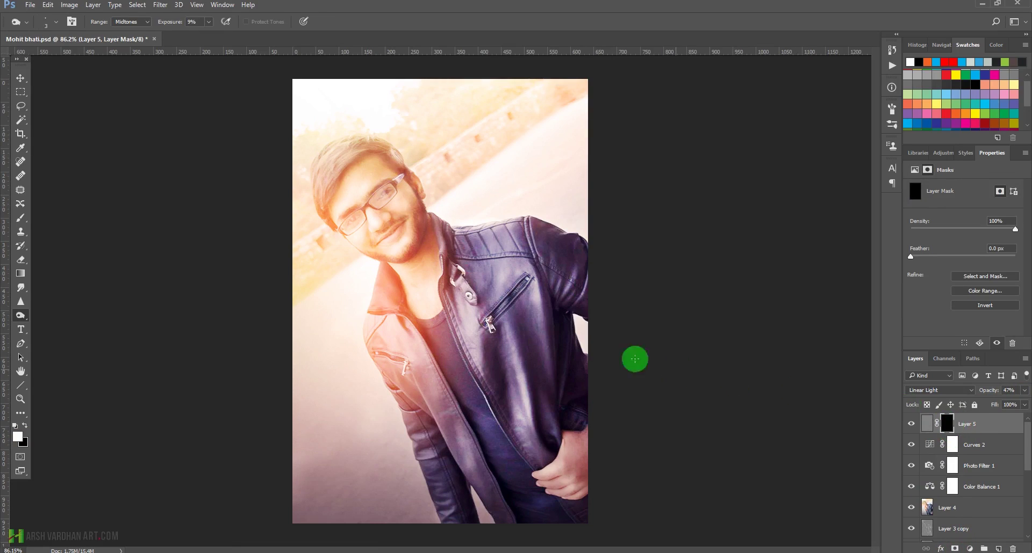
- Paint white over the hair on Layer 5's mask with a soft round brush at 0% hardness, about 80 px in size
{"action": "key", "text": "b"}
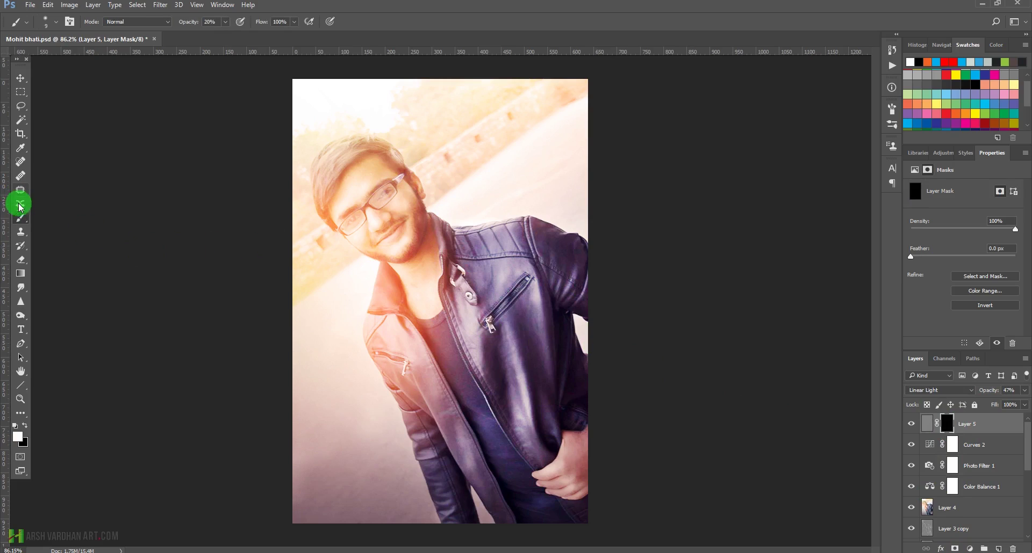
{"action": "key", "text": "]"}
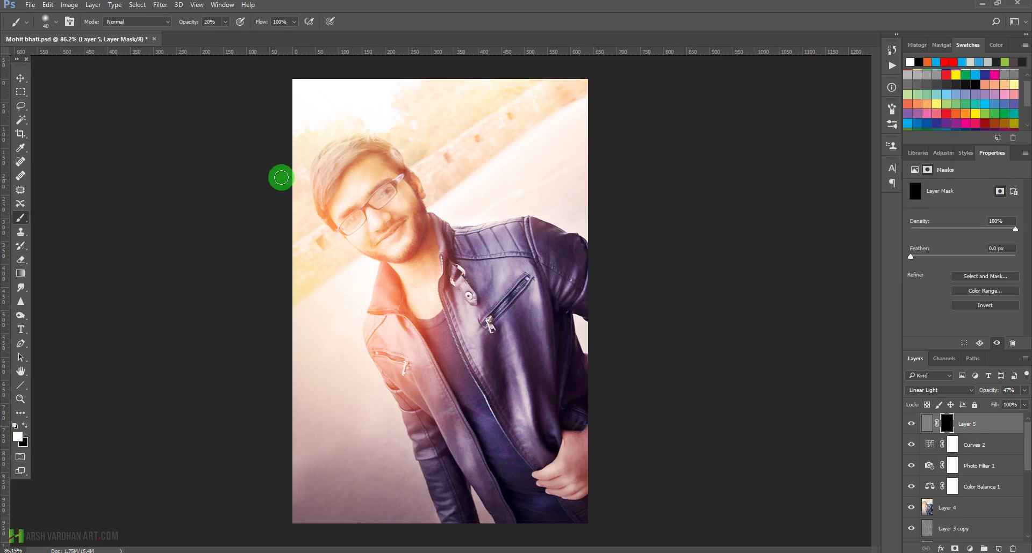
{"action": "right_click", "coordinate": [325, 152]}
{"action": "left_click", "coordinate": [345, 250]}
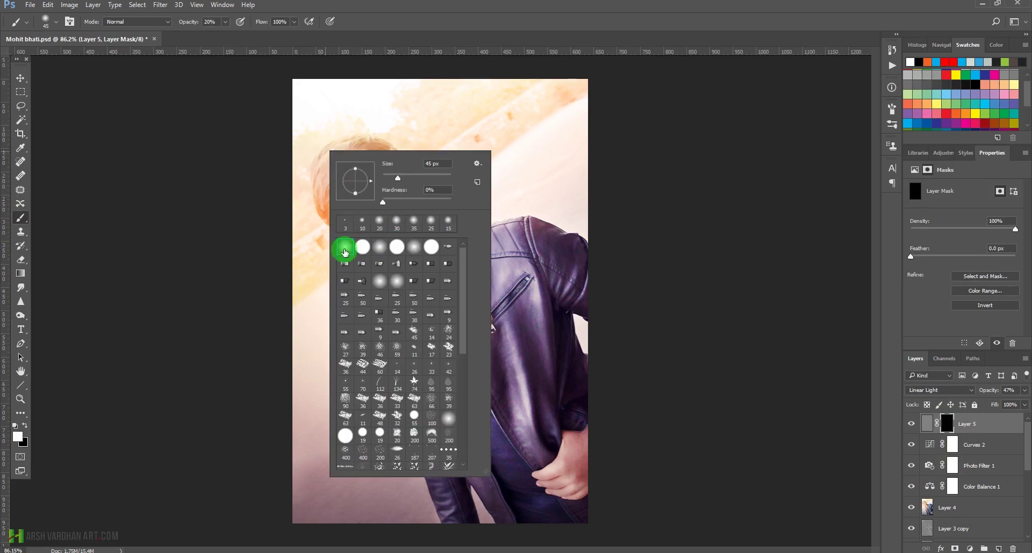
{"action": "left_click", "coordinate": [445, 19]}
{"action": "right_click", "coordinate": [360, 210]}
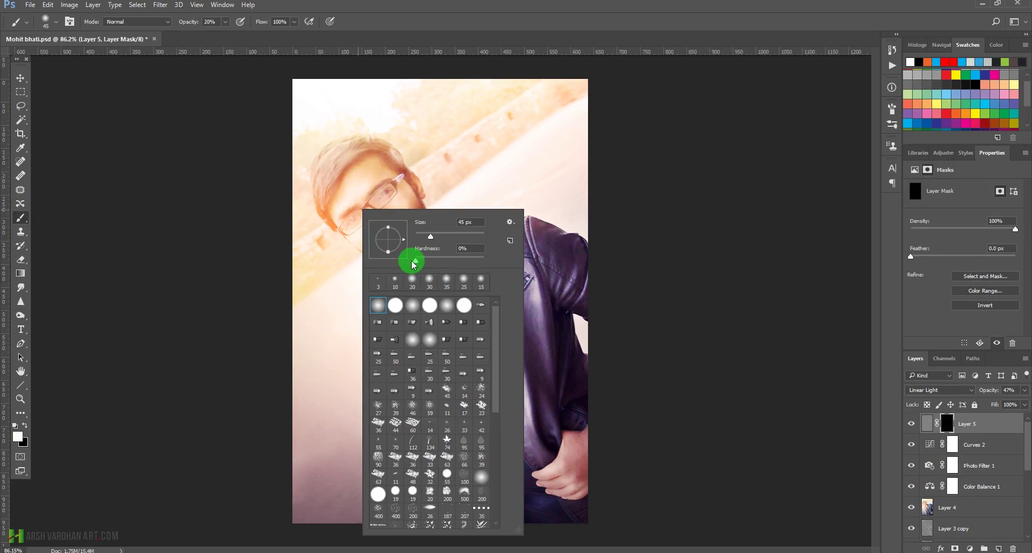
{"action": "left_click", "coordinate": [403, 1]}
{"action": "key", "text": "]"}
{"action": "key", "text": "]"}
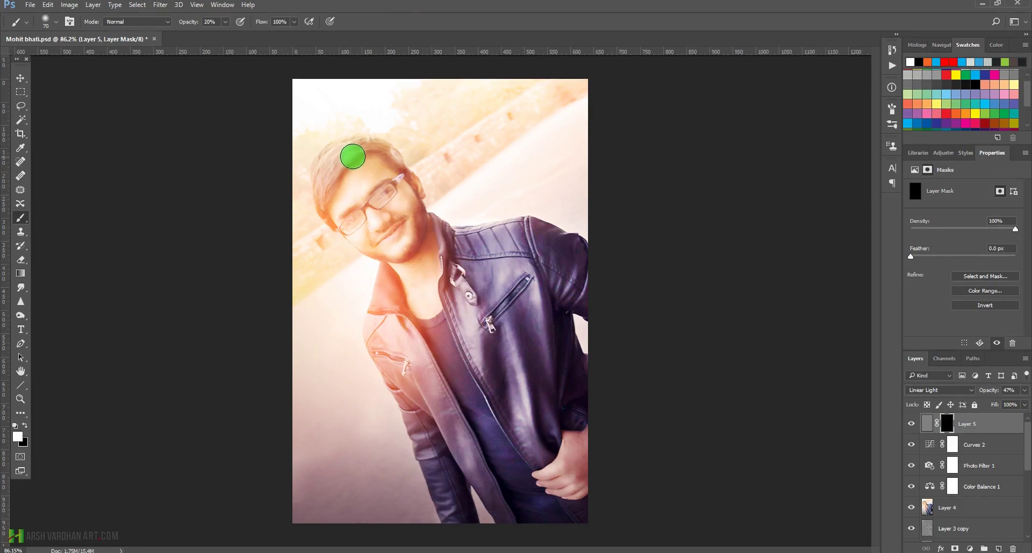
{"action": "mouse_move", "coordinate": [350, 152]}
{"action": "left_mouse_down"}
{"action": "mouse_move", "coordinate": [324, 177]}
{"action": "mouse_move", "coordinate": [367, 152]}
{"action": "left_mouse_up"}
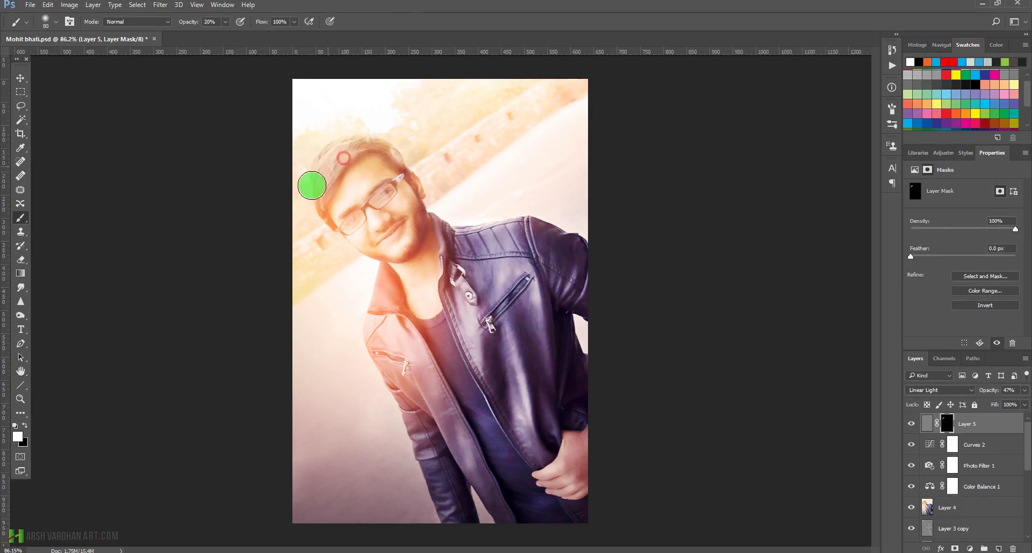
- Reveal the sharpening over the glasses, face and hair edge on Layer 5's mask with a 40 px brush
{"action": "key", "text": "["}
{"action": "key", "text": "["}
{"action": "key", "text": "["}
{"action": "key", "text": "["}
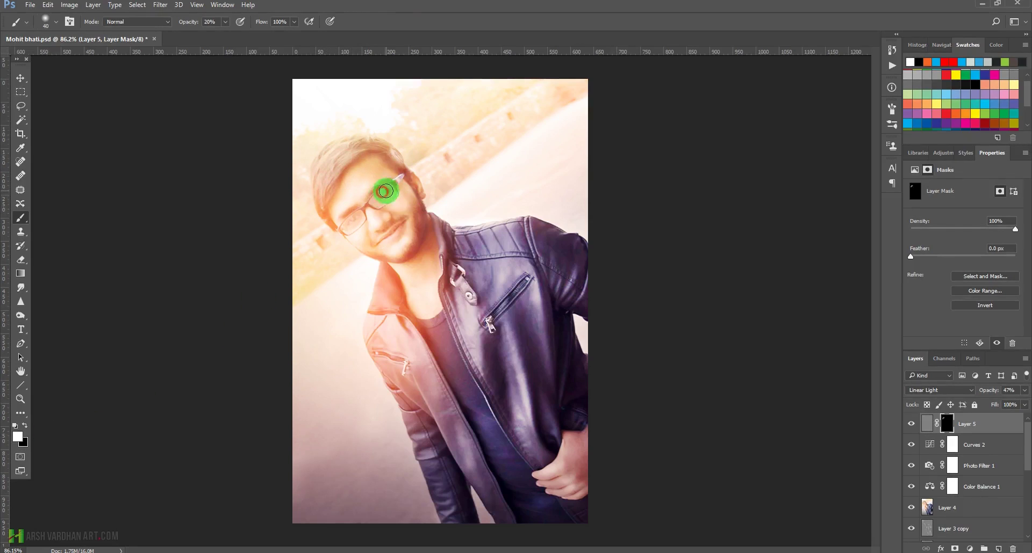
{"action": "mouse_move", "coordinate": [384, 190]}
{"action": "left_mouse_down"}
{"action": "mouse_move", "coordinate": [346, 217]}
{"action": "mouse_move", "coordinate": [385, 227]}
{"action": "mouse_move", "coordinate": [379, 241]}
{"action": "mouse_move", "coordinate": [420, 213]}
{"action": "mouse_move", "coordinate": [368, 256]}
{"action": "mouse_move", "coordinate": [400, 256]}
{"action": "mouse_move", "coordinate": [433, 218]}
{"action": "mouse_move", "coordinate": [419, 244]}
{"action": "mouse_move", "coordinate": [418, 198]}
{"action": "mouse_move", "coordinate": [372, 147]}
{"action": "mouse_move", "coordinate": [349, 144]}
{"action": "mouse_move", "coordinate": [324, 210]}
{"action": "left_mouse_up"}
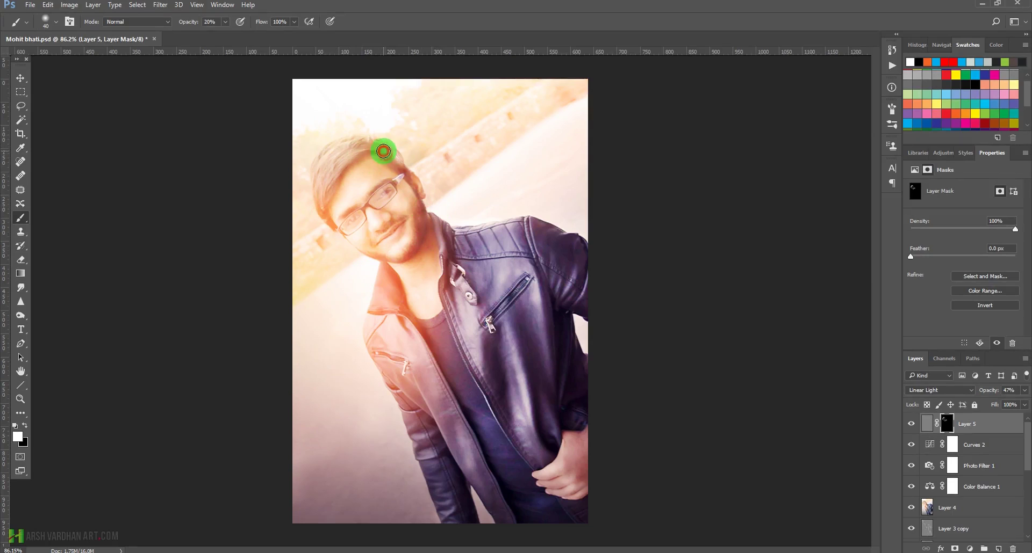
{"action": "left_click_drag", "start_coordinate": [383, 151], "coordinate": [410, 173]}
- Reveal the sharpening along the jacket's collar, zippers, front and sleeve on Layer 5's mask, enlarging the brush from 50 to 70 px
{"action": "key", "text": "bracketright"}
{"action": "left_click_drag", "start_coordinate": [447, 254], "coordinate": [463, 313]}
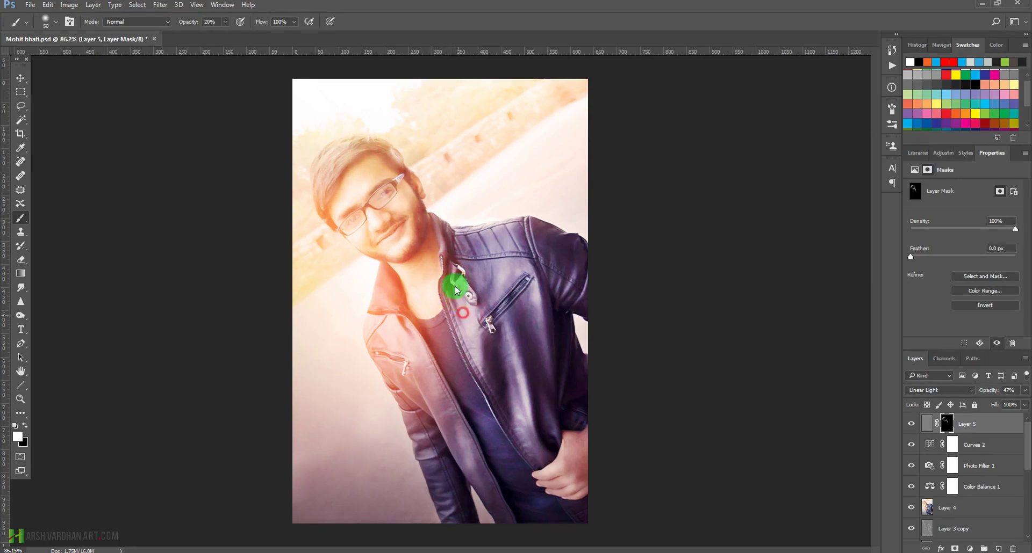
{"action": "key", "text": "bracketright"}
{"action": "key", "text": "bracketright"}
{"action": "left_click_drag", "start_coordinate": [456, 348], "coordinate": [473, 373]}
{"action": "left_click_drag", "start_coordinate": [507, 325], "coordinate": [529, 272]}
{"action": "mouse_move", "coordinate": [486, 299]}
{"action": "left_mouse_down"}
{"action": "mouse_move", "coordinate": [483, 262]}
{"action": "mouse_move", "coordinate": [498, 242]}
{"action": "left_mouse_up"}
{"action": "mouse_move", "coordinate": [403, 328]}
{"action": "left_mouse_down"}
{"action": "mouse_move", "coordinate": [374, 297]}
{"action": "mouse_move", "coordinate": [395, 388]}
{"action": "mouse_move", "coordinate": [461, 469]}
{"action": "mouse_move", "coordinate": [473, 463]}
{"action": "mouse_move", "coordinate": [514, 510]}
{"action": "left_mouse_up"}
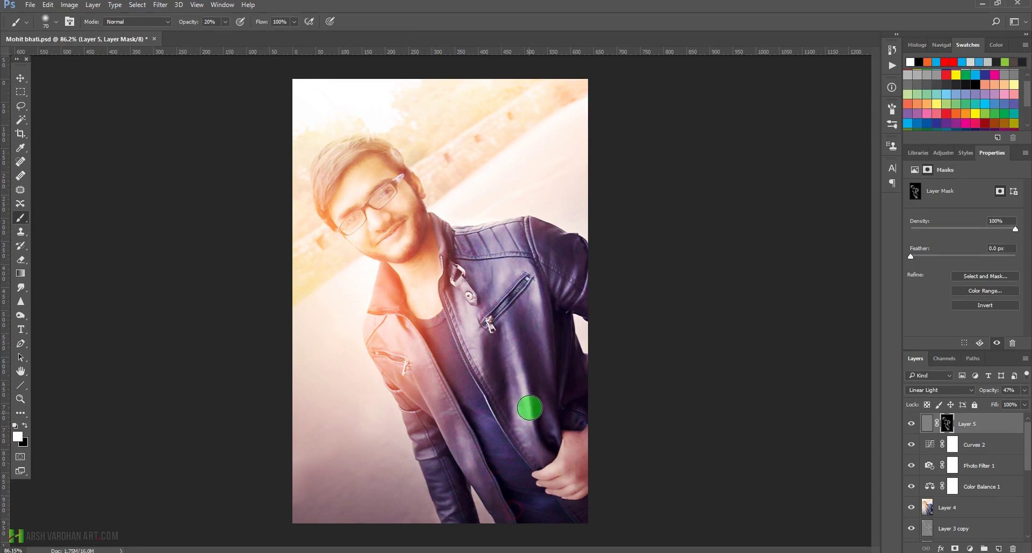
{"action": "mouse_move", "coordinate": [529, 408]}
{"action": "left_mouse_down"}
{"action": "mouse_move", "coordinate": [528, 381]}
{"action": "mouse_move", "coordinate": [568, 411]}
{"action": "mouse_move", "coordinate": [555, 338]}
{"action": "mouse_move", "coordinate": [573, 278]}
{"action": "mouse_move", "coordinate": [562, 258]}
{"action": "left_mouse_up"}
{"action": "mouse_move", "coordinate": [478, 222]}
{"action": "left_mouse_down"}
{"action": "mouse_move", "coordinate": [449, 245]}
{"action": "mouse_move", "coordinate": [428, 223]}
{"action": "left_mouse_up"}
- Paint more sharpening into the hair with a 60 px brush and compare the portrait with and without Layer 5
{"action": "key", "text": "["}
{"action": "mouse_move", "coordinate": [391, 154]}
{"action": "left_mouse_down"}
{"action": "mouse_move", "coordinate": [373, 144]}
{"action": "mouse_move", "coordinate": [345, 173]}
{"action": "left_mouse_up"}
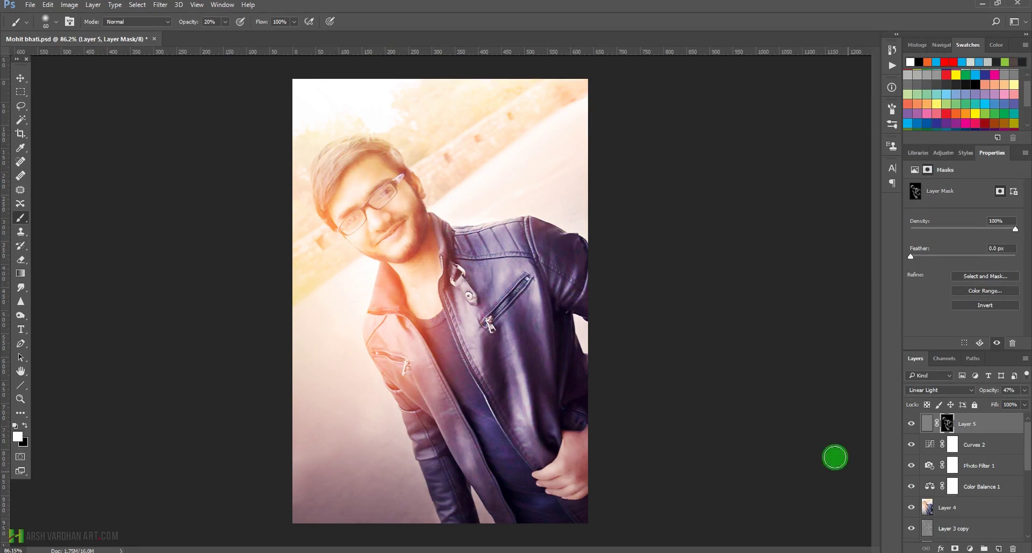
{"action": "left_click", "coordinate": [911, 424]}
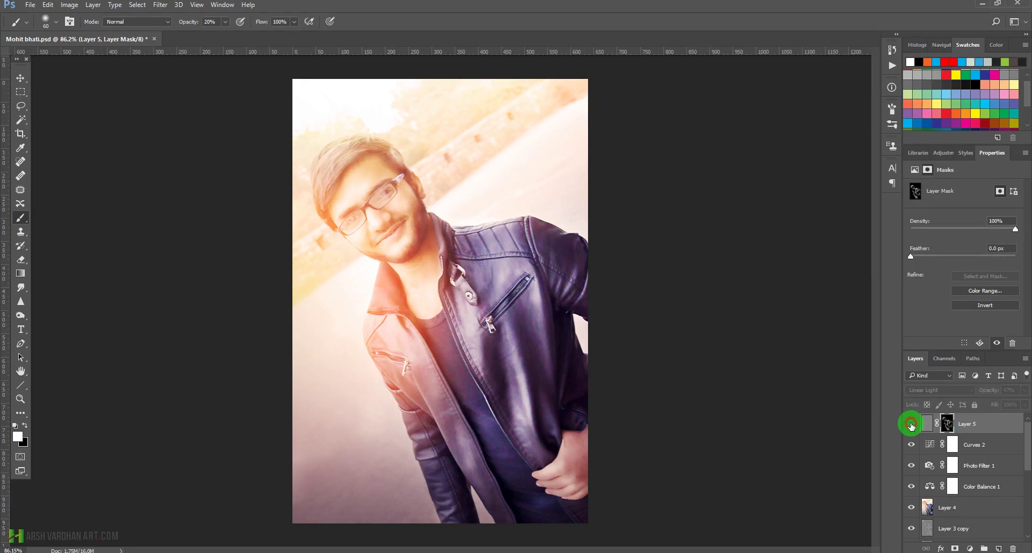
{"action": "left_click", "coordinate": [910, 425]}
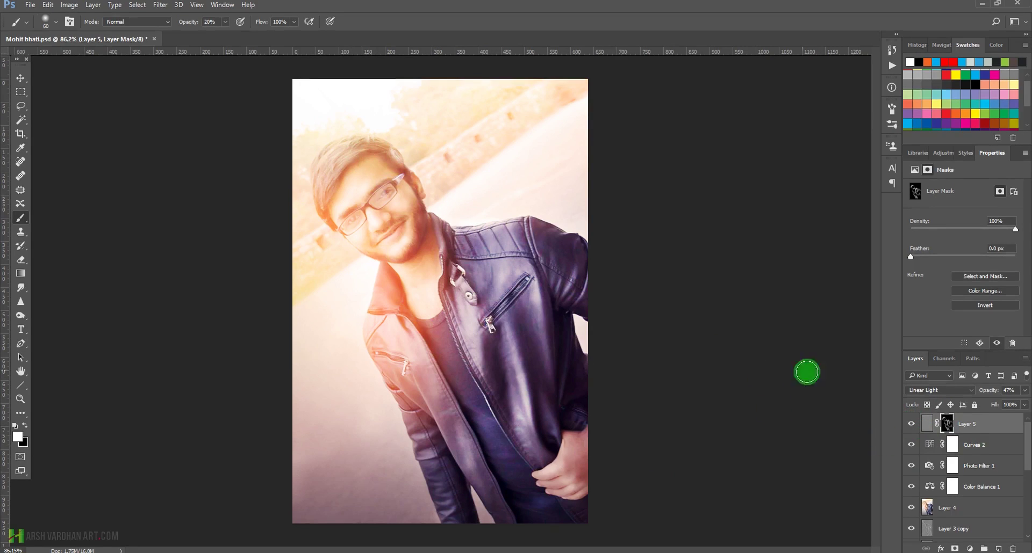
- View the portrait in full screen mode and compare the finished retouch with the original Background layer
{"action": "key", "text": "f"}
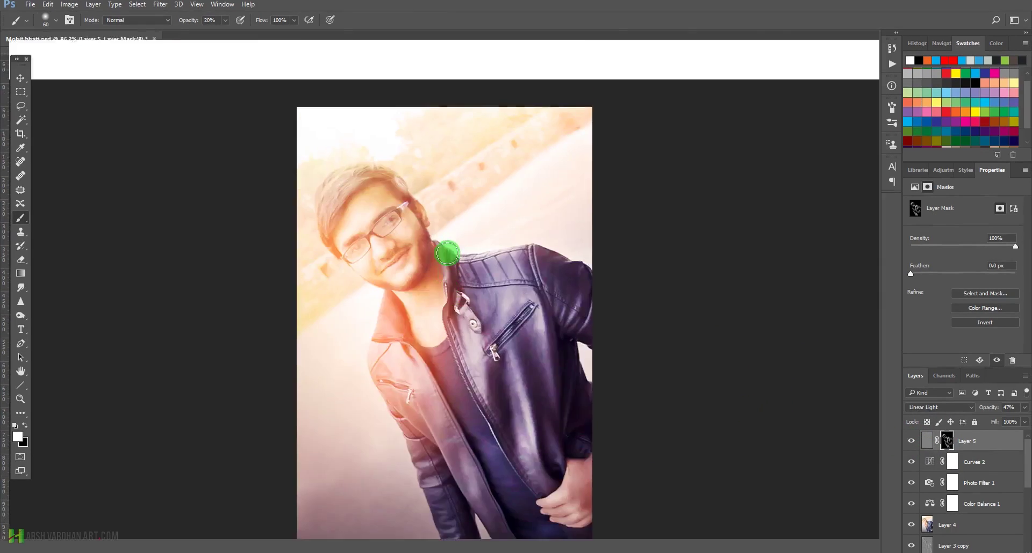
{"action": "key", "text": "f"}
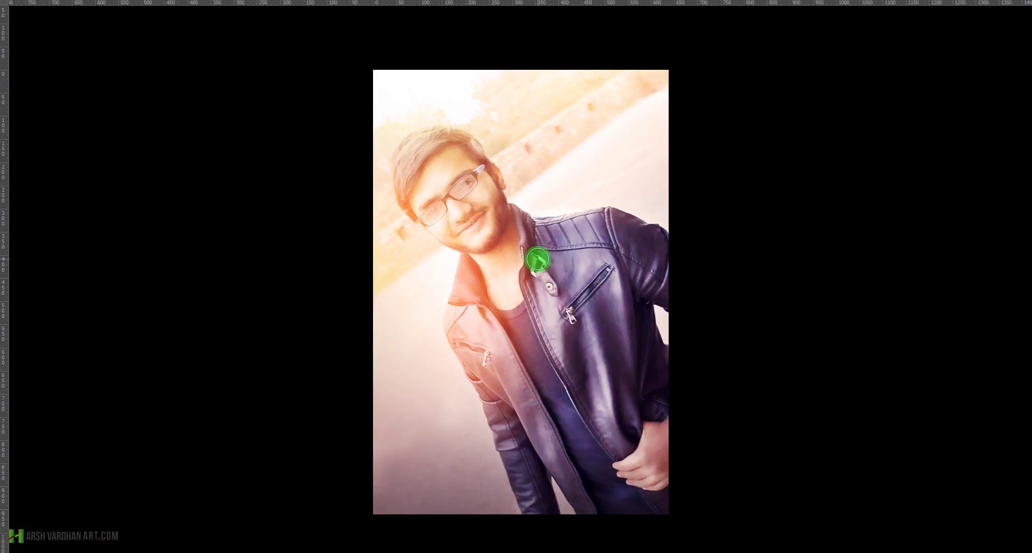
{"action": "scroll", "coordinate": [538, 261], "scroll_direction": "up", "scroll_amount": 2}
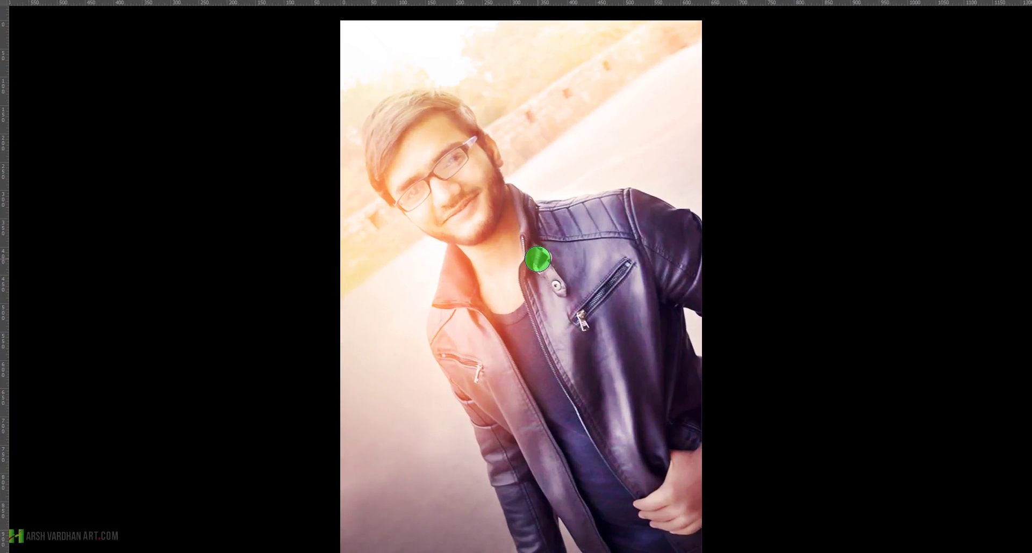
{"action": "scroll", "coordinate": [534, 159], "scroll_direction": "down", "scroll_amount": 4}
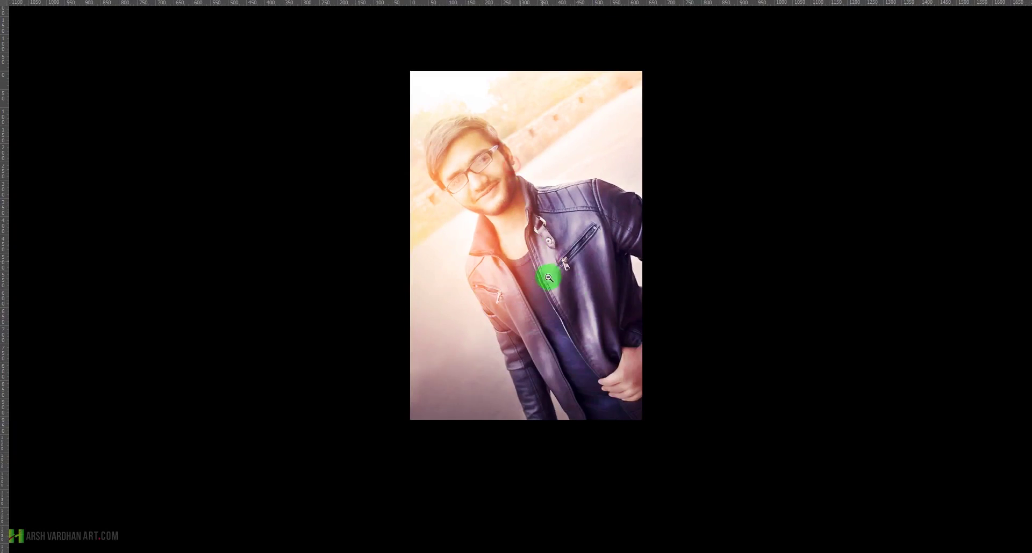
{"action": "mouse_move", "coordinate": [1023, 350]}
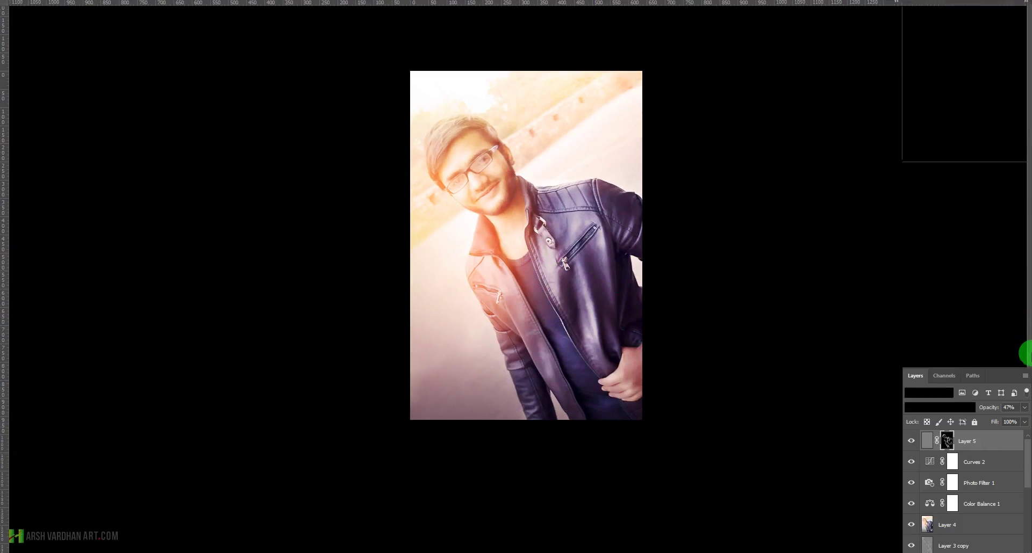
{"action": "left_click_drag", "start_coordinate": [993, 501], "coordinate": [936, 541]}
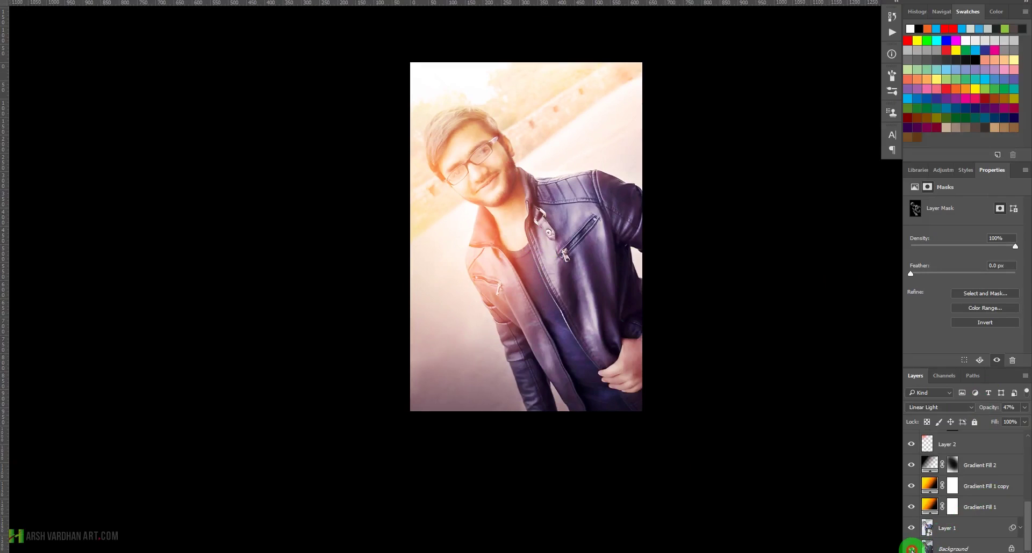
{"action": "left_click", "coordinate": [911, 549], "text": "alt"}
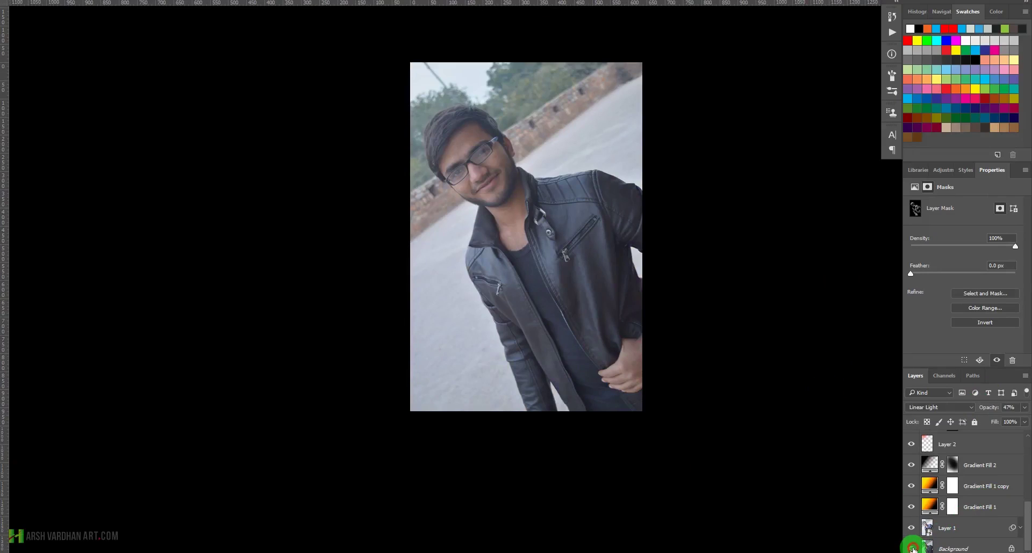
{"action": "left_click", "coordinate": [912, 547], "text": "alt"}
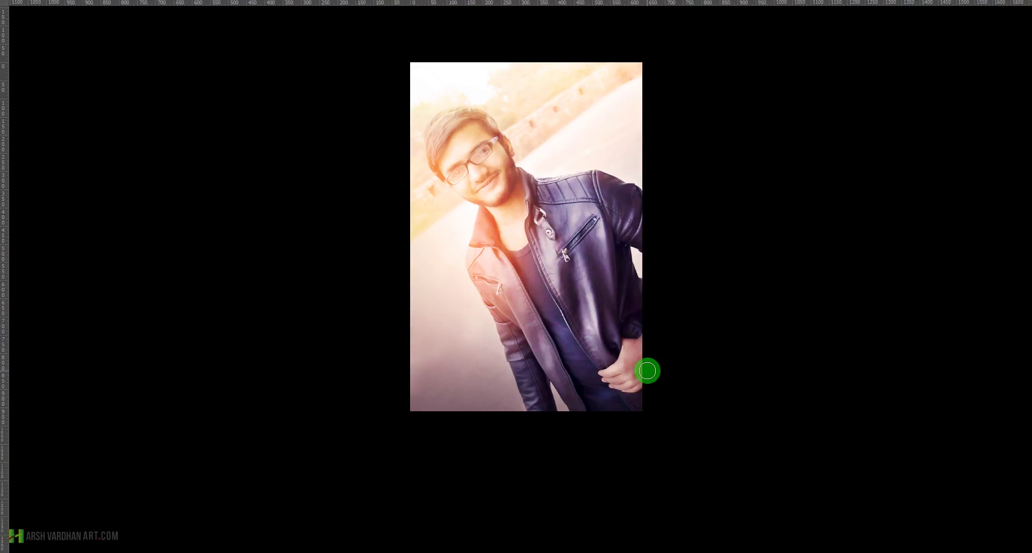